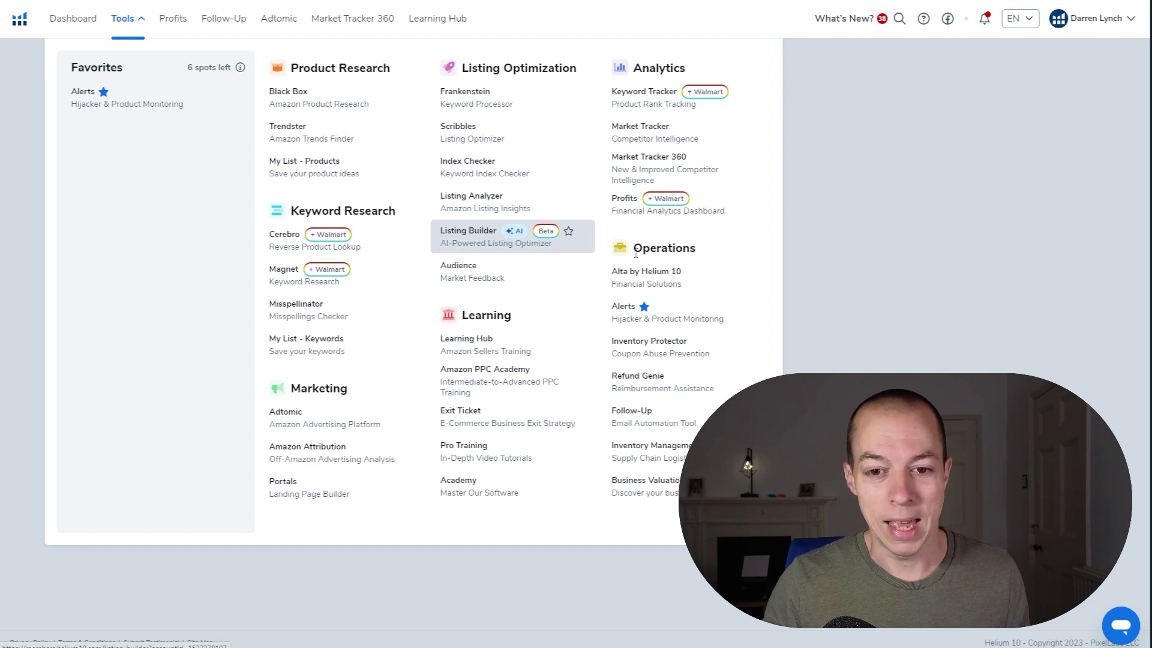
- Open Listing Builder and start creating a listing from scratch
left_click(508, 238)
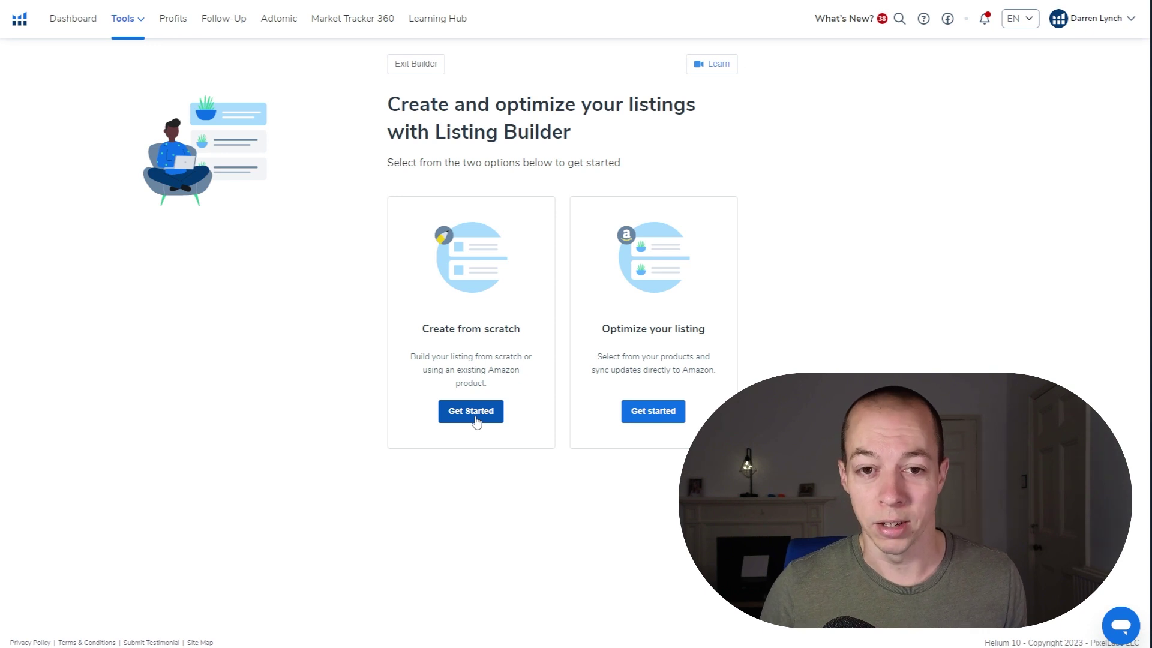
left_click(471, 414)
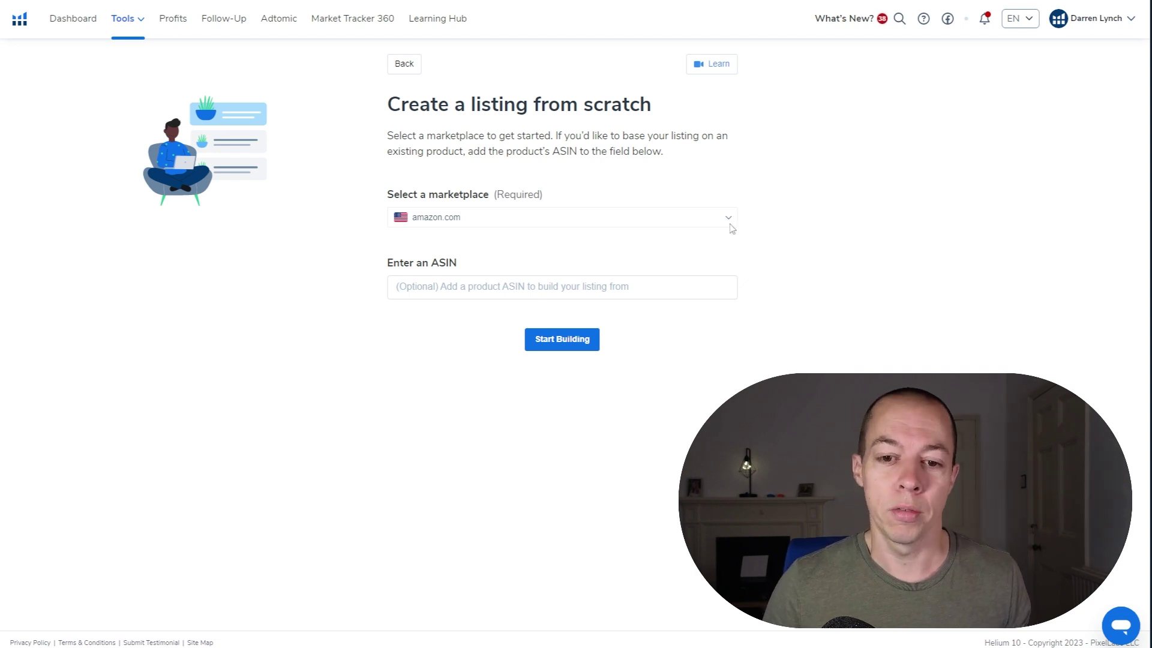
- Start a new listing on the amazon.co.uk marketplace with the ASIN left blank
left_click(728, 221)
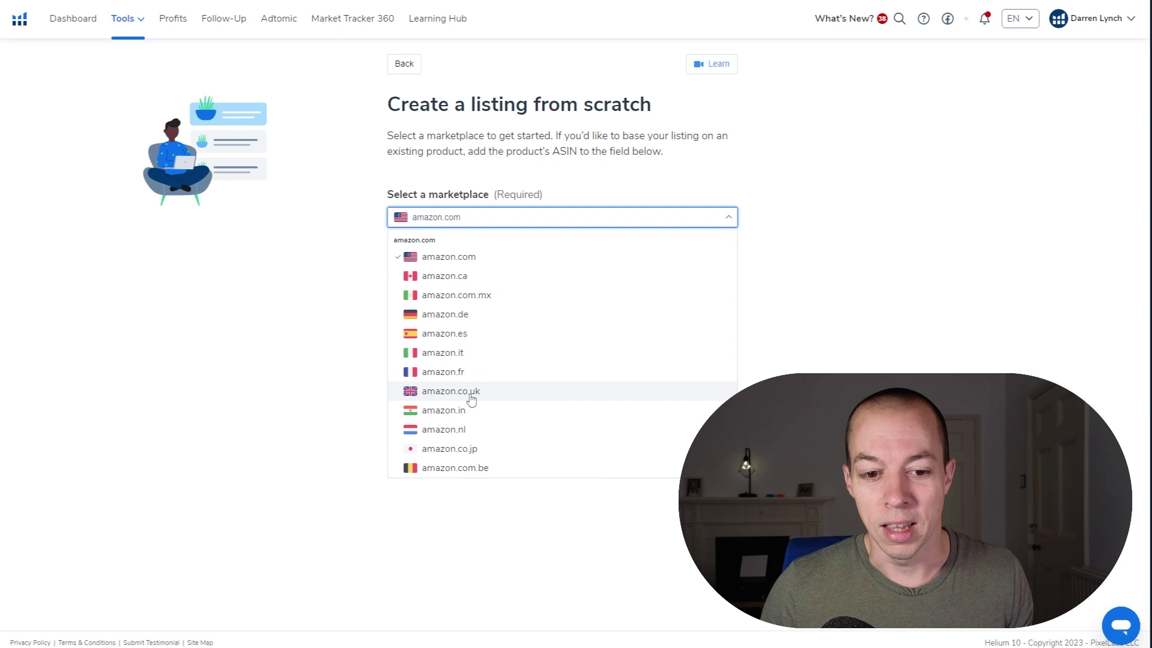
left_click(471, 400)
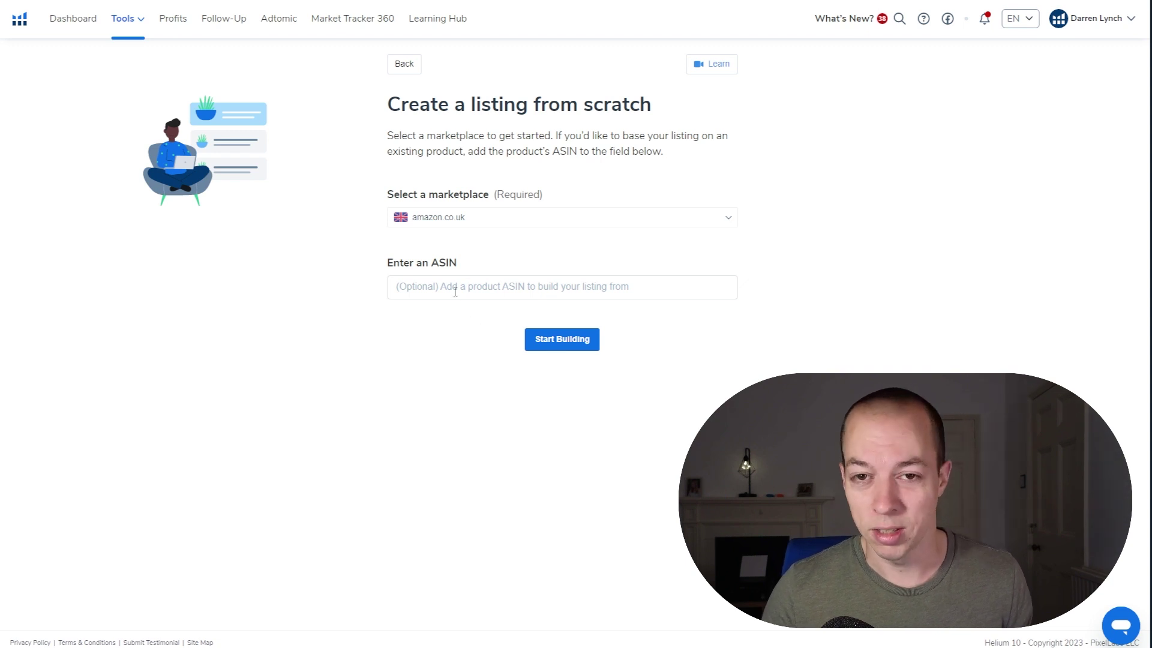
left_click(425, 285)
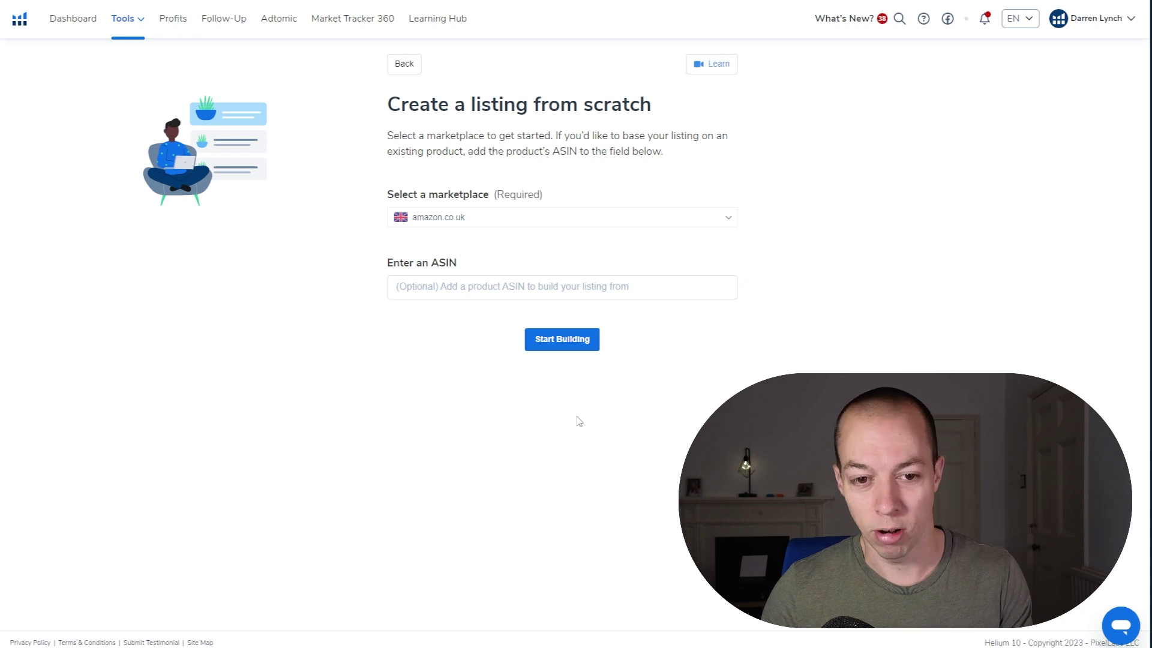
left_click(561, 345)
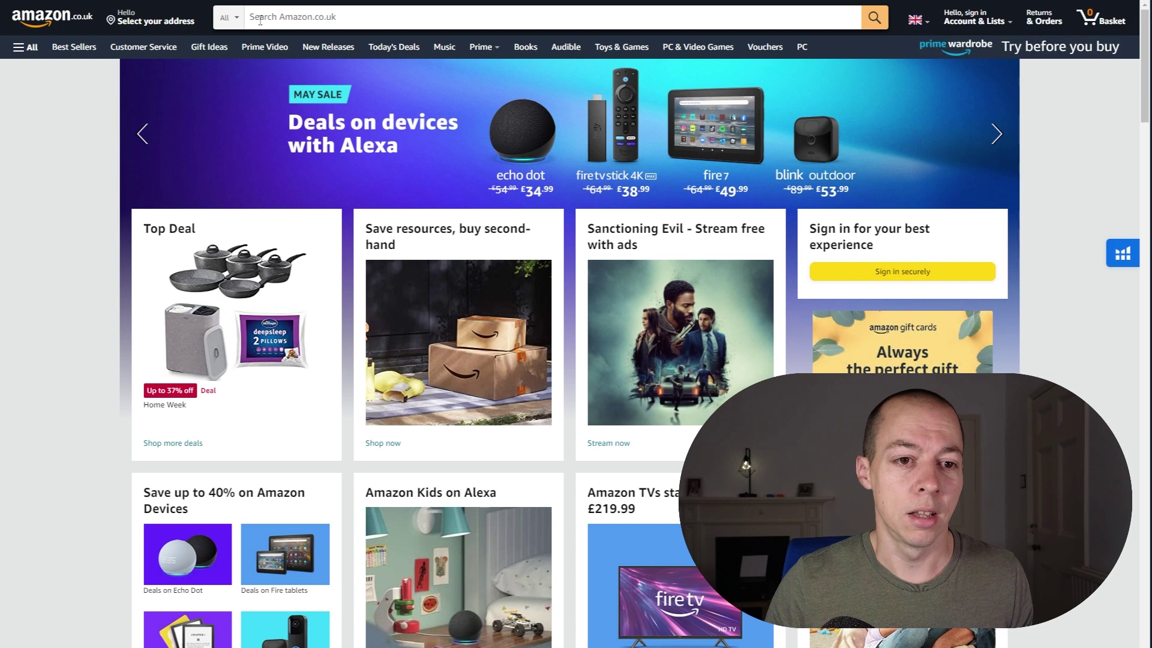
- Switch to Amazon.co.uk and activate its search box to bring up Helium 10's keyword panel
left_click(260, 20)
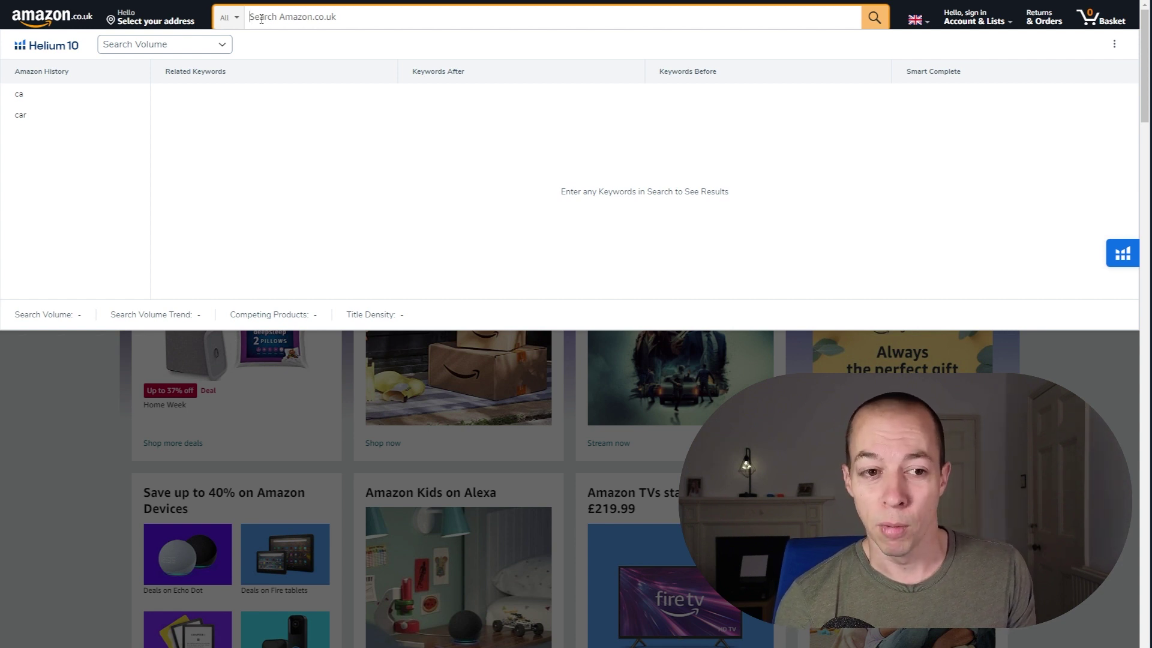
- Search Amazon.co.uk for 'car boot protector for dogs', a 711-monthly-search keyword
type("car boot ")
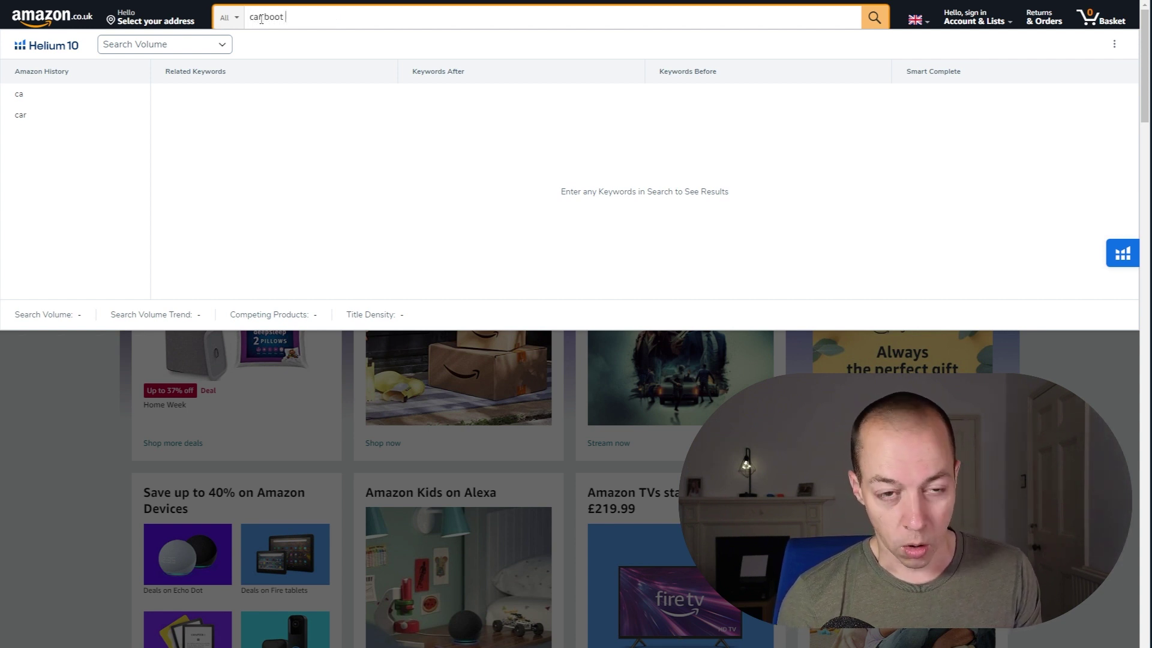
type("liner")
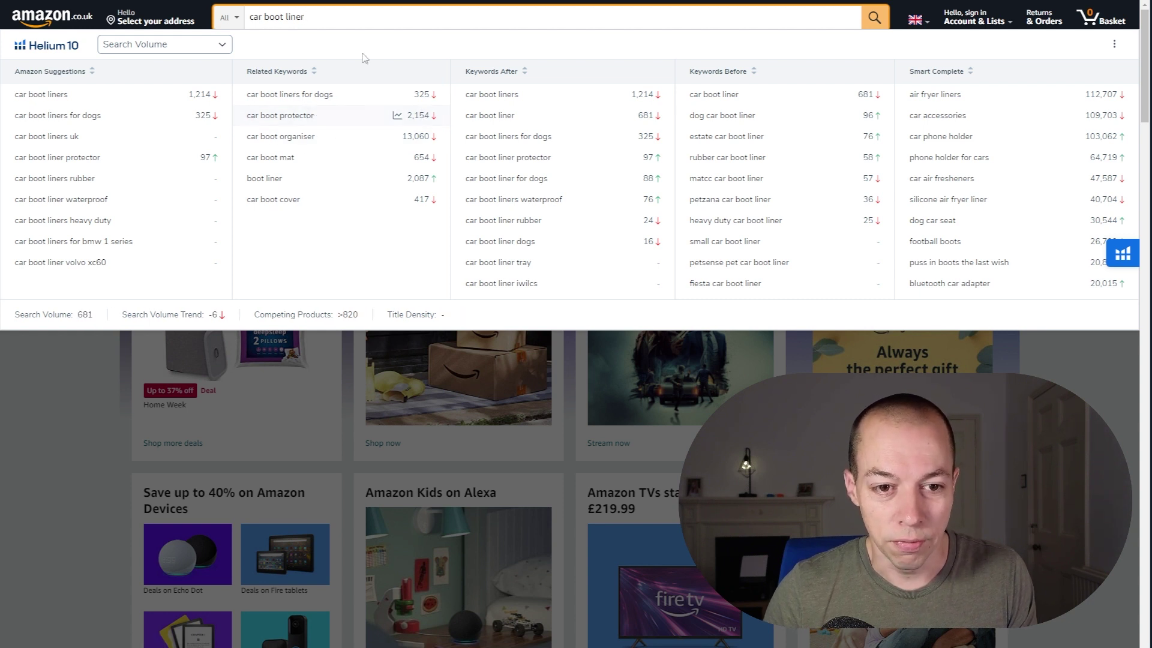
double_click(289, 16)
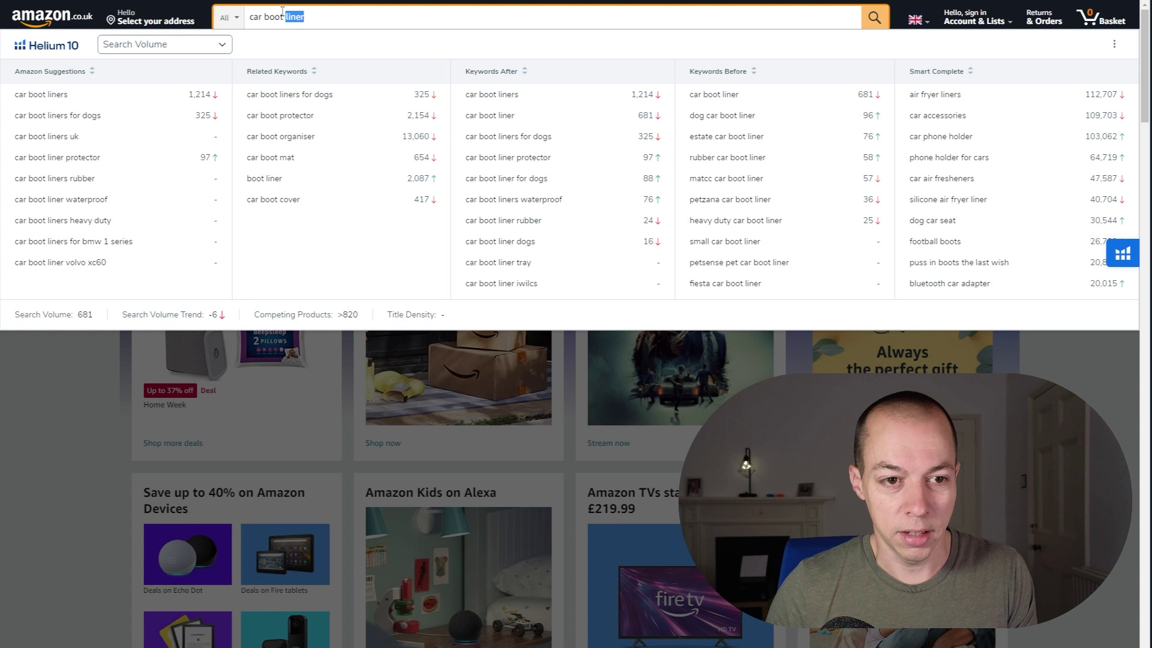
type("pro")
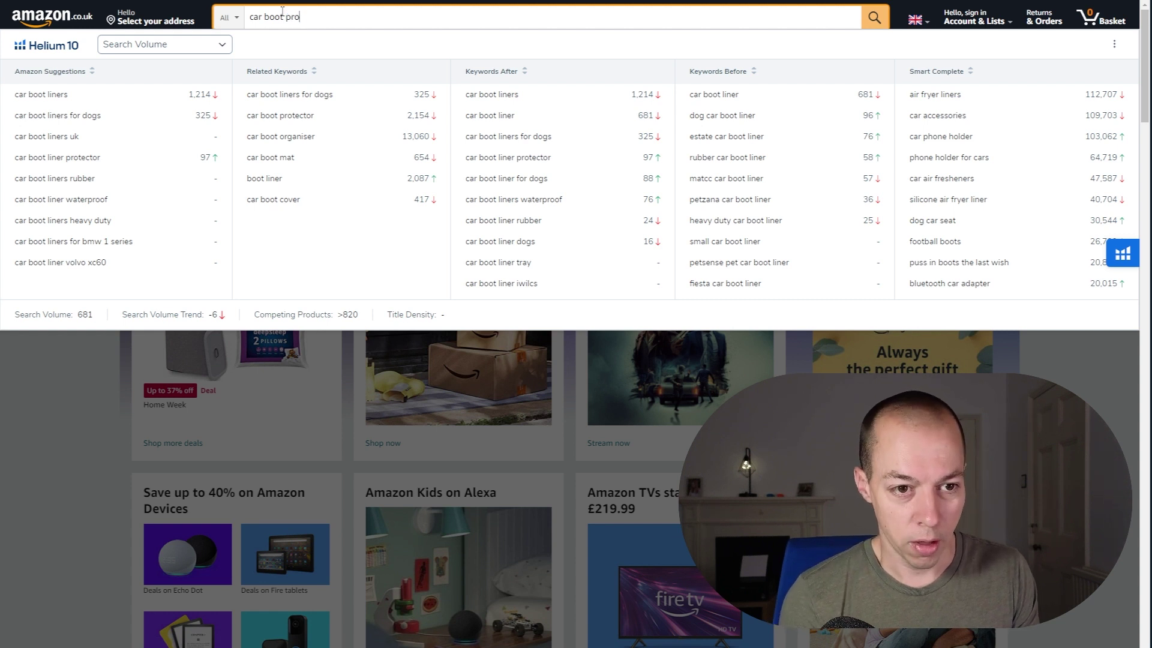
type("tector for")
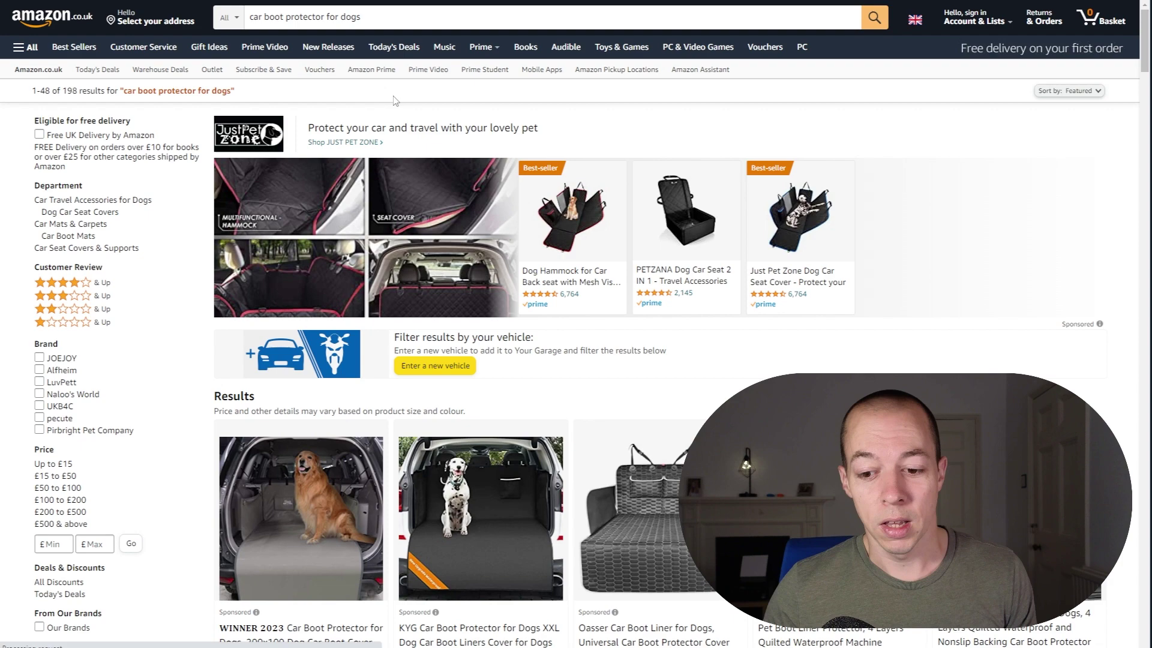
- Scroll through the Amazon.co.uk results to review Helium 10's product data on each card
scroll(510, 189, "down", 2)
scroll(513, 190, "down", 8)
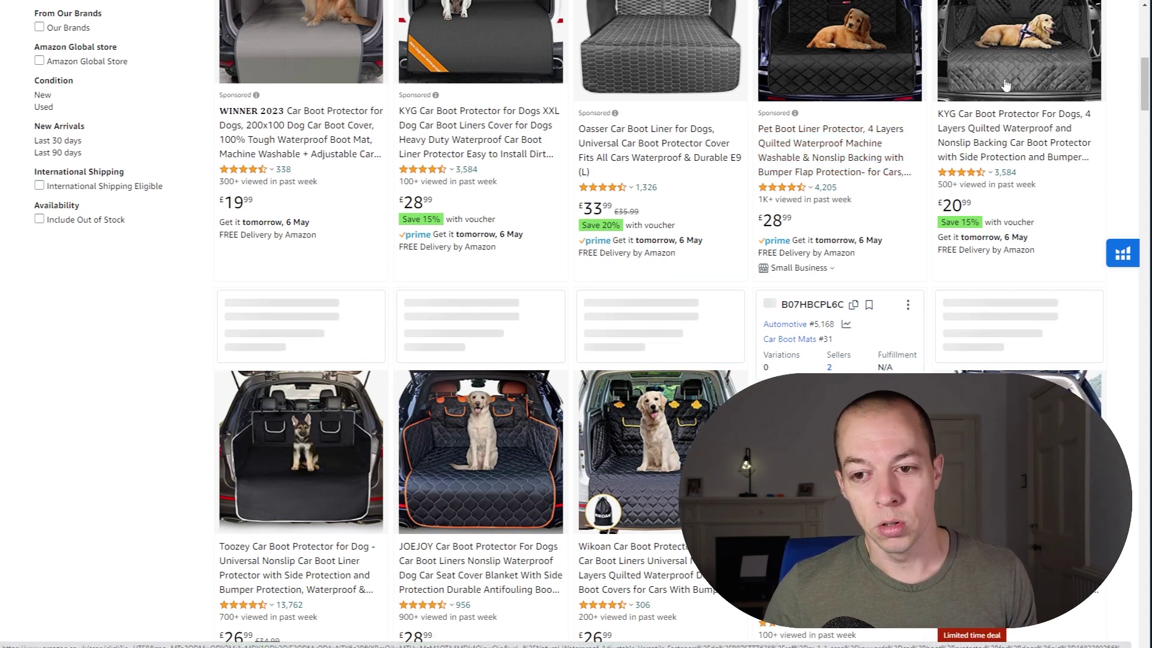
scroll(367, 306, "down", 3)
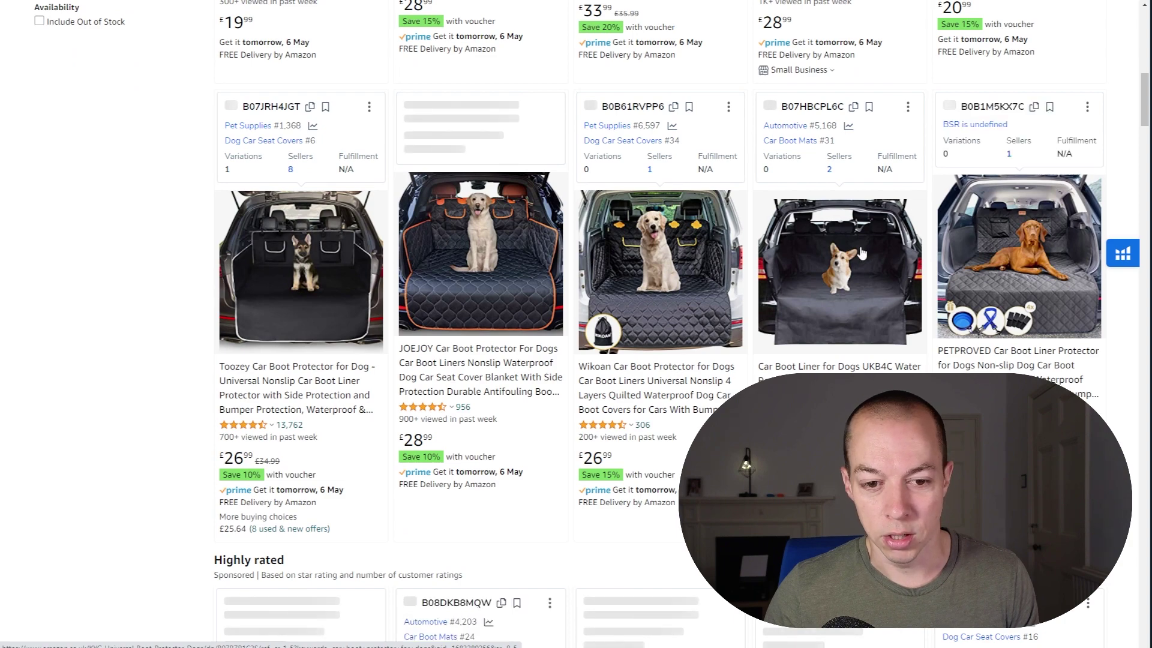
scroll(599, 326, "down", 7)
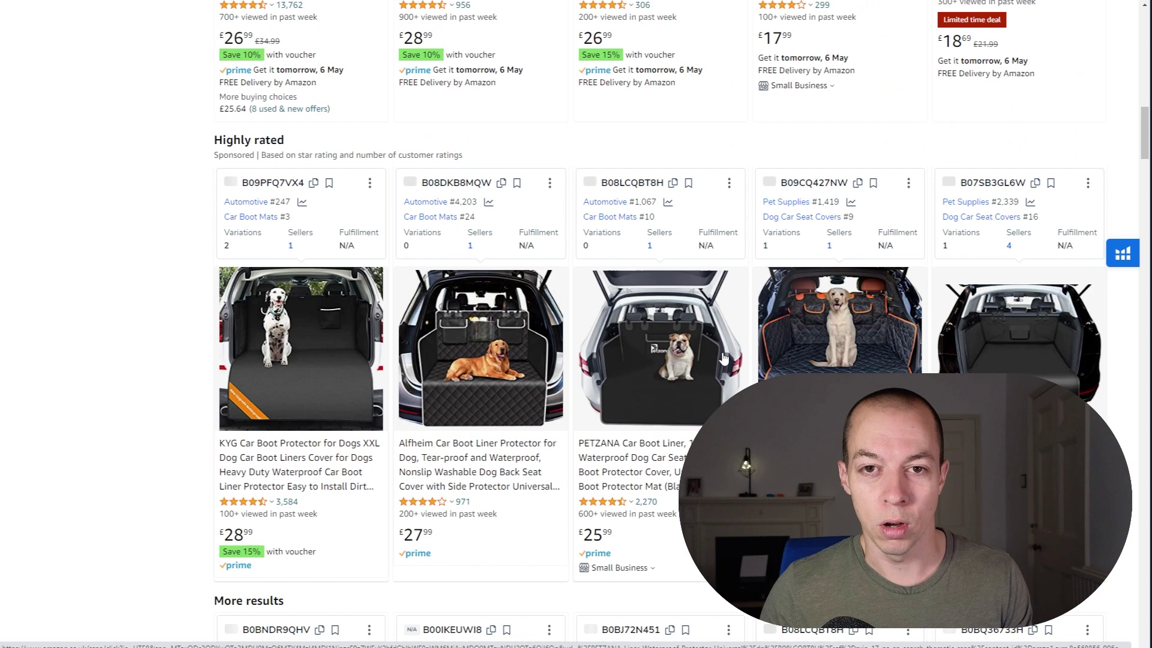
scroll(520, 440, "up", 1)
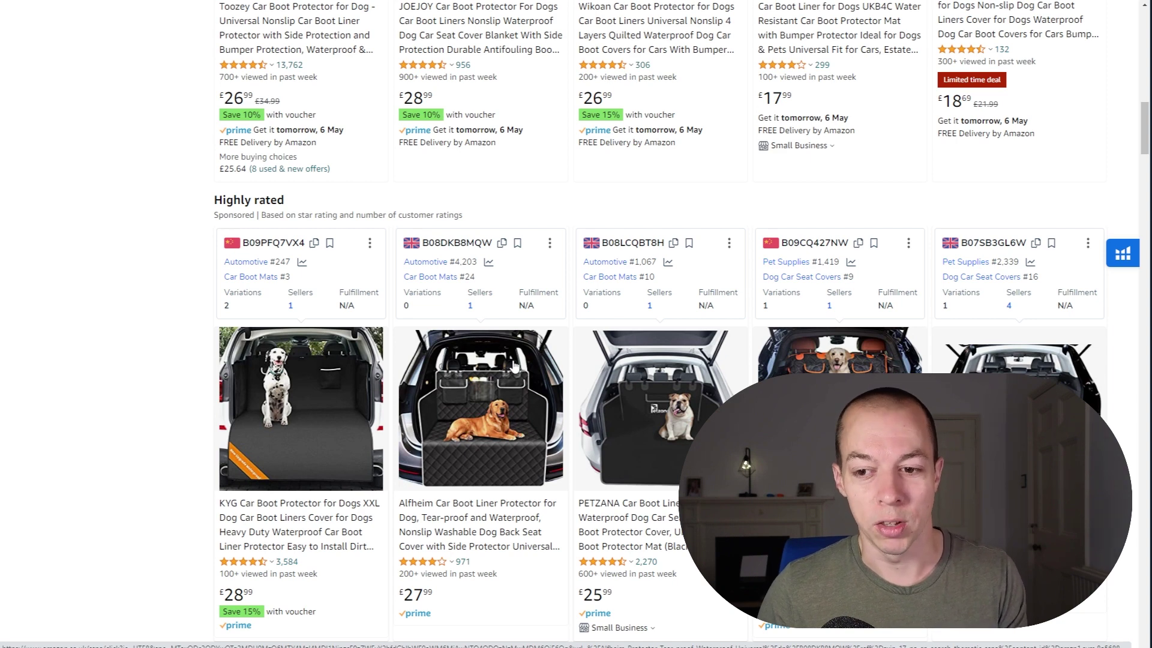
scroll(513, 315, "up", 5)
scroll(630, 307, "up", 2)
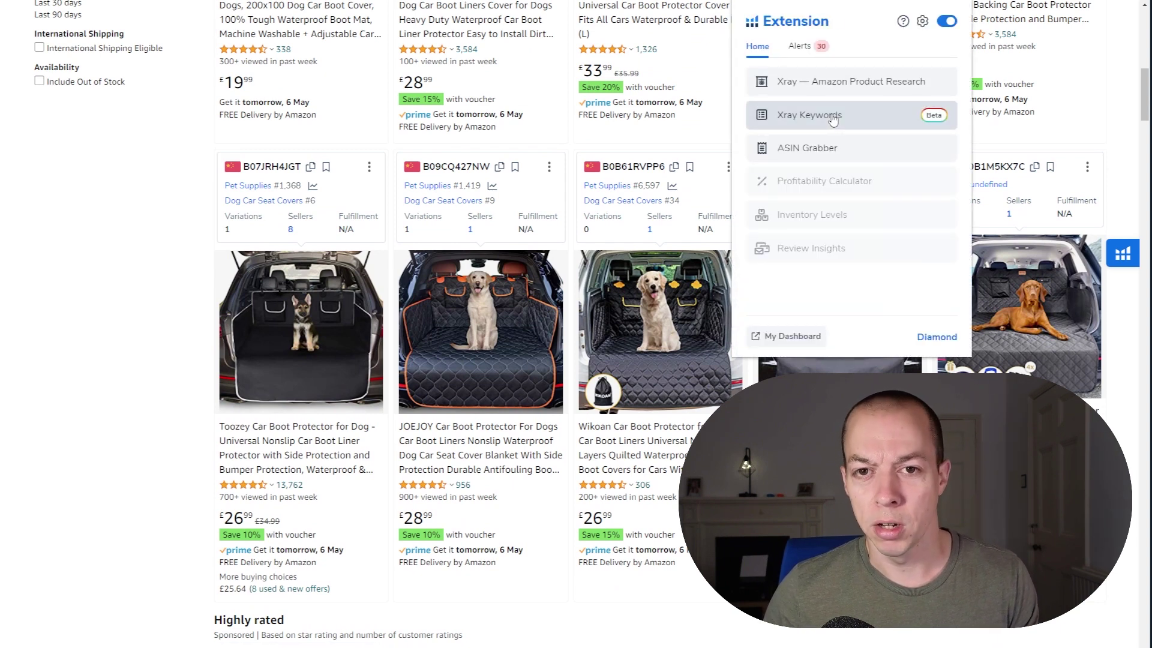
- Open ASIN Grabber full-screen and tick the KYG, Toozey, JOEJOY and Wikoan products
left_click(800, 154)
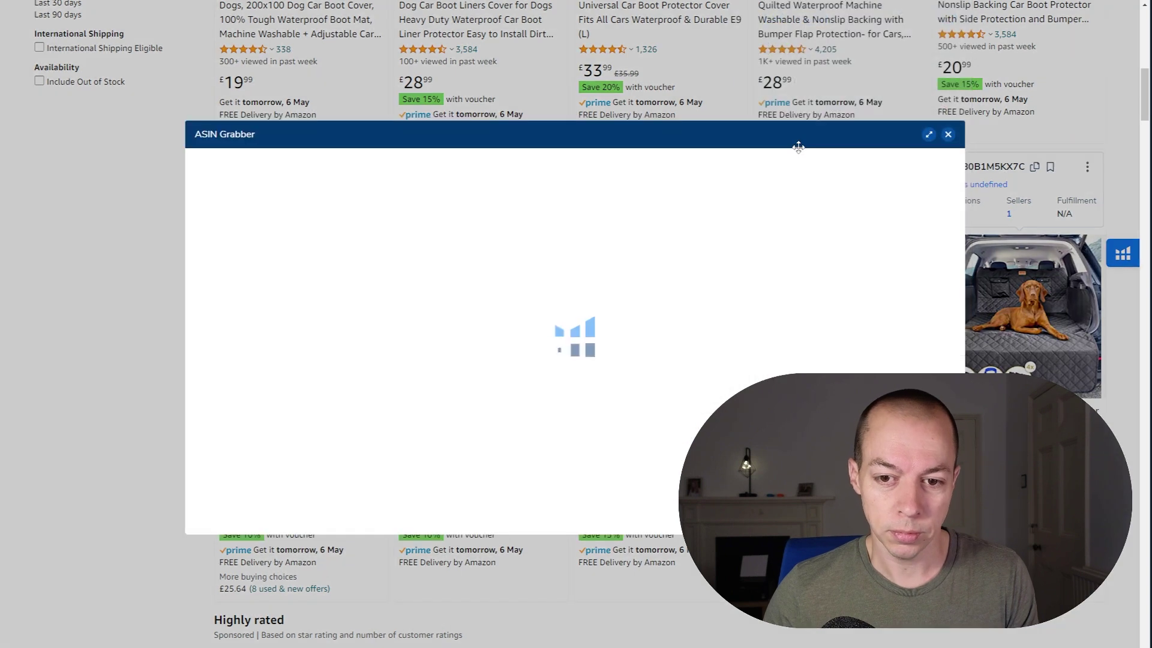
left_click(929, 135)
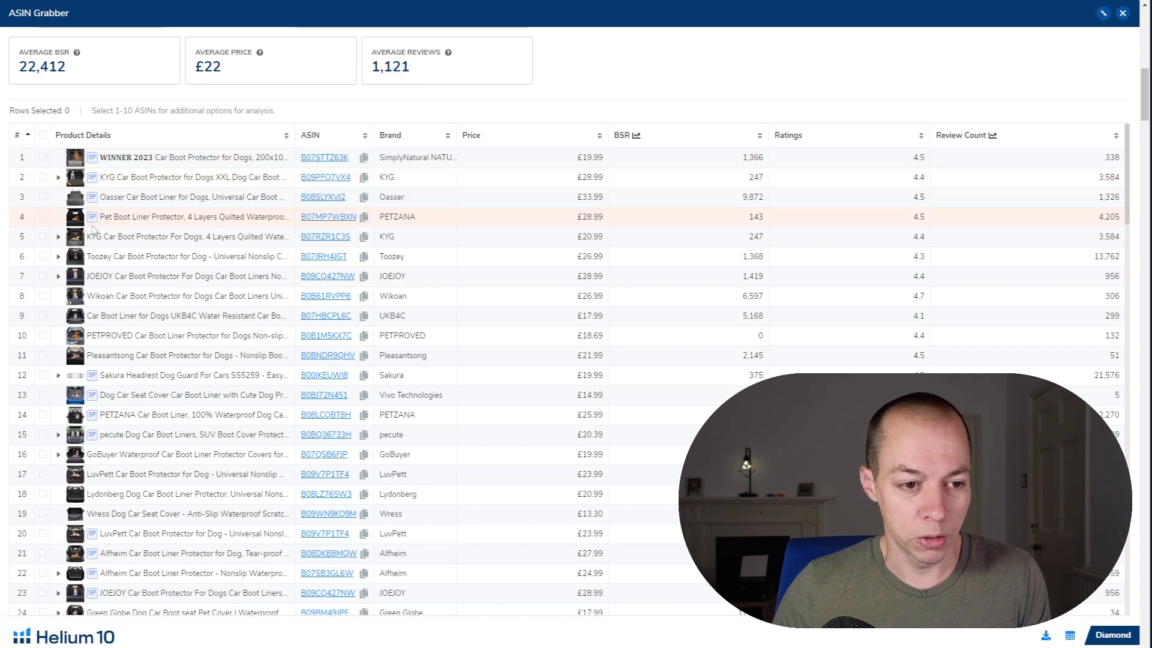
left_click(42, 236)
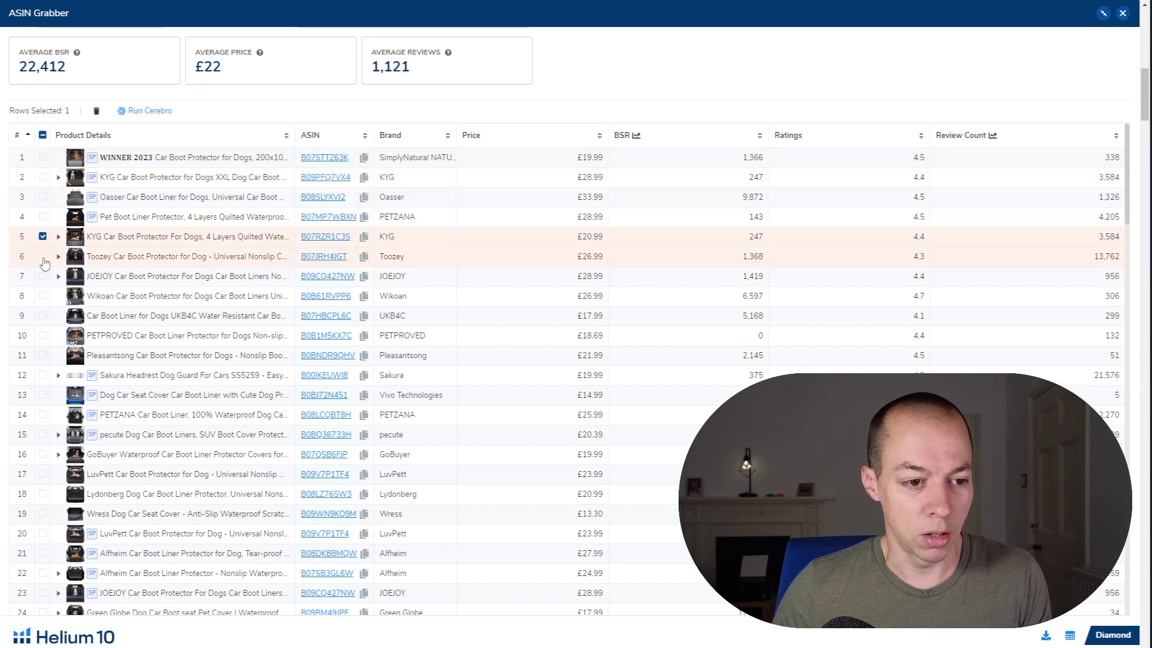
left_click(42, 256)
left_click(43, 276)
left_click(43, 296)
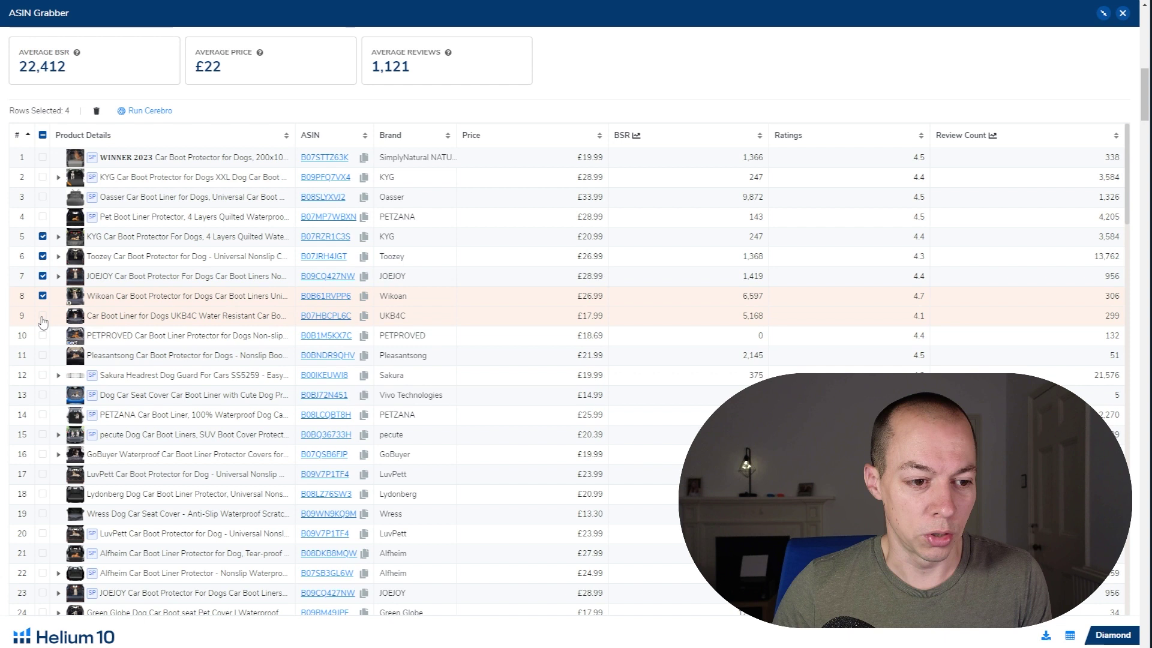
- Also tick UKB4C, PETPROVED, Pleasantsong, GoBuyer, LuvPett and Lydonberg for Cerebro
left_click(43, 316)
left_click(42, 335)
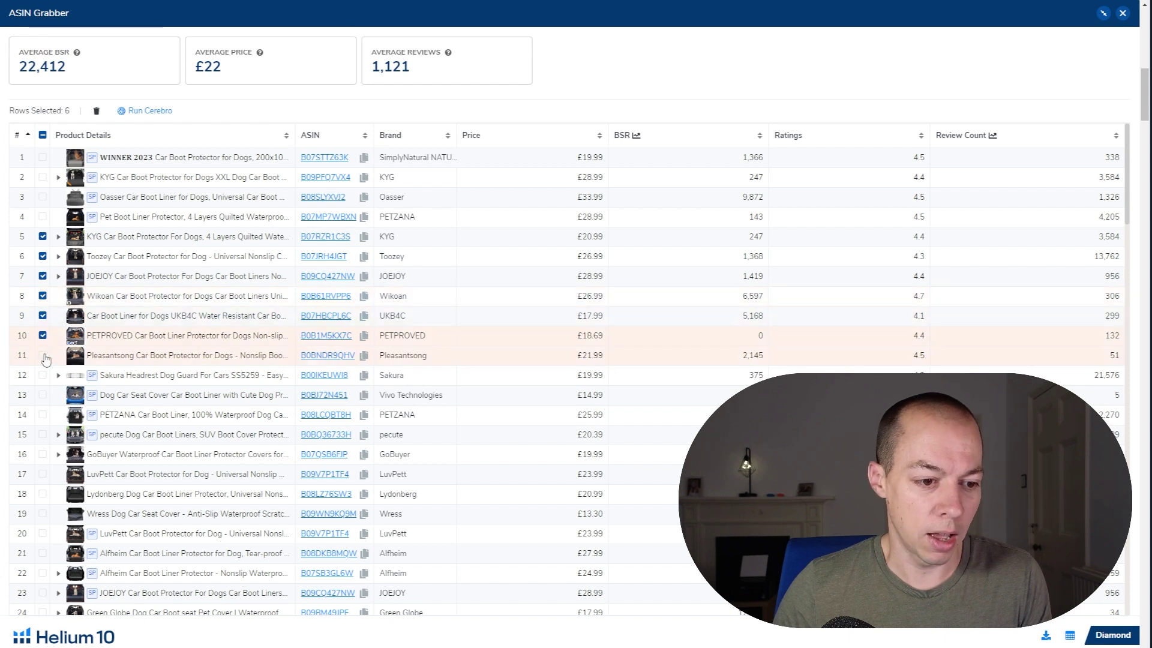
left_click(44, 355)
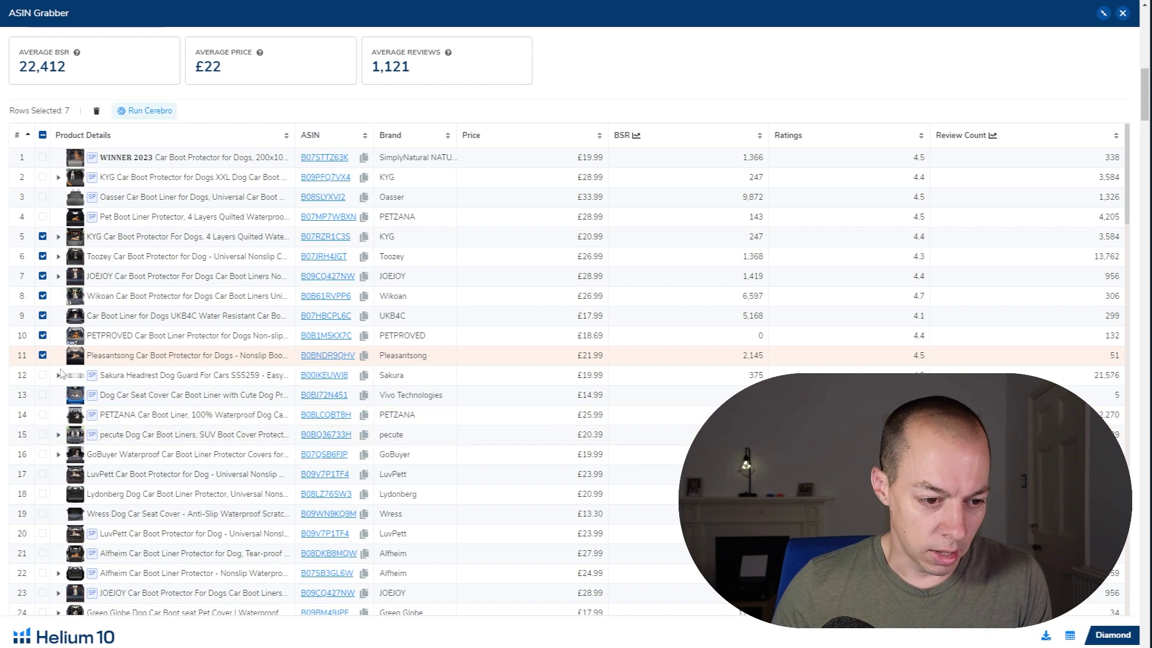
left_click(43, 454)
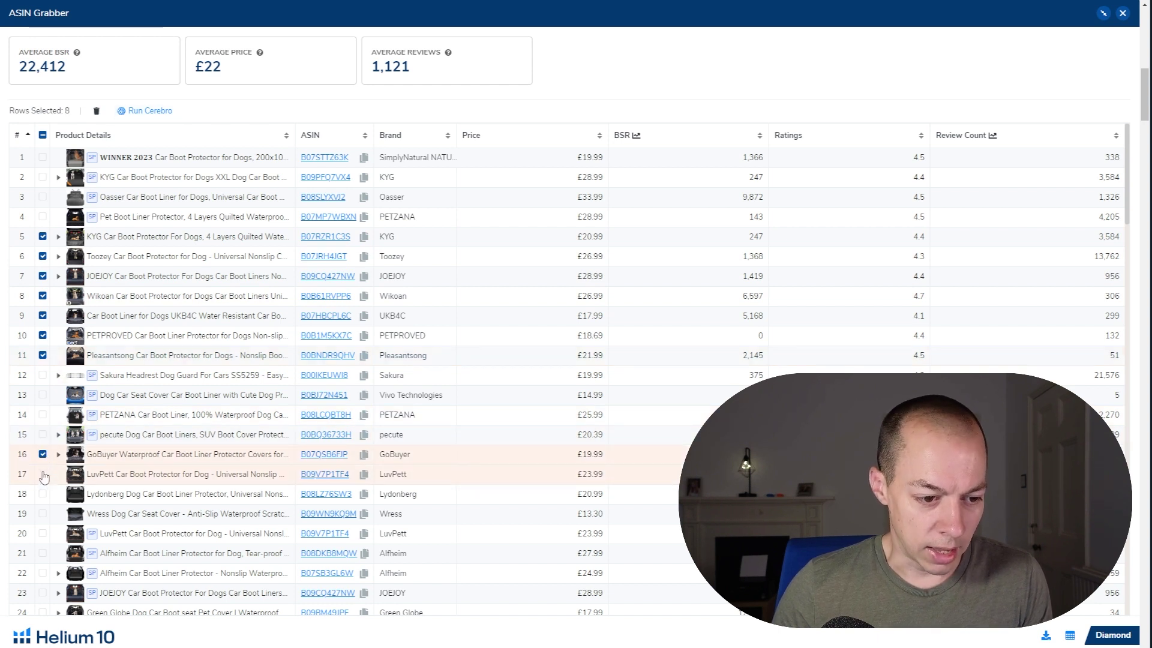
left_click(42, 474)
left_click(43, 493)
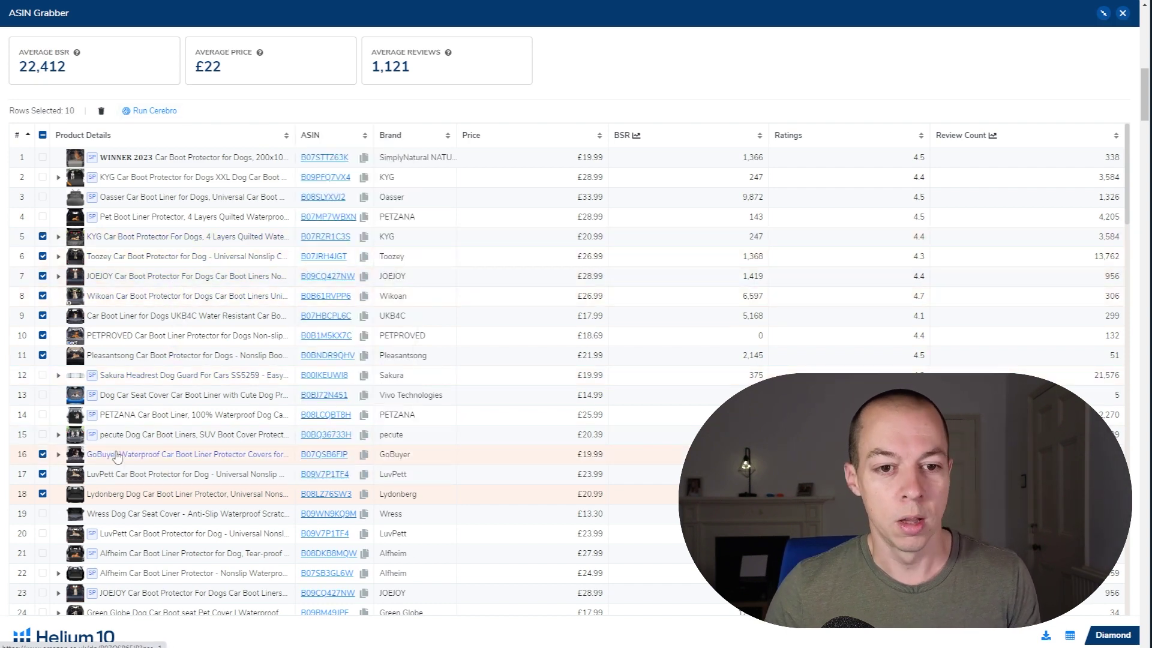
mouse_move(105, 429)
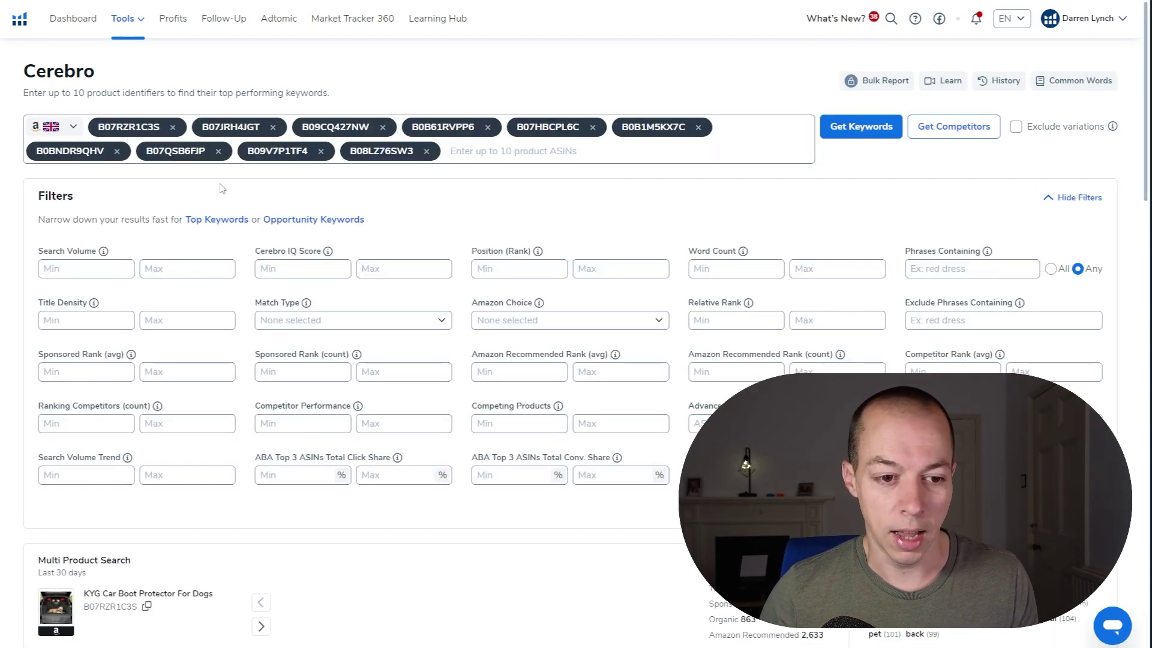
- Set the Cerebro Search Volume minimum filter to 100
scroll(222, 189, "down", 9)
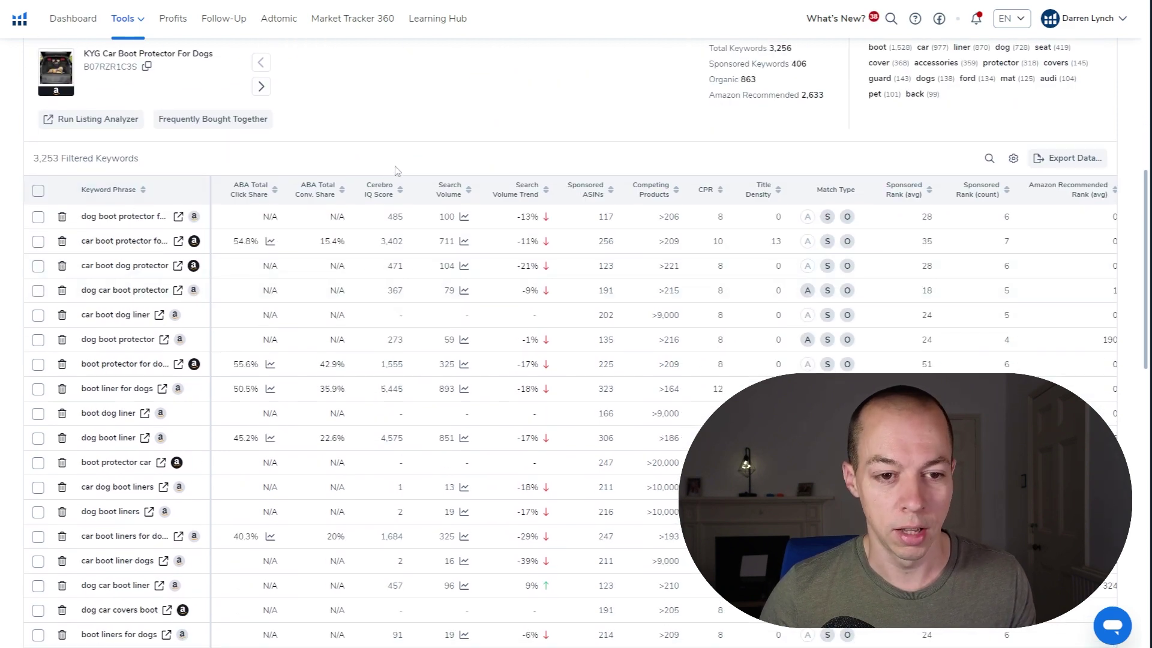
scroll(456, 178, "up", 6)
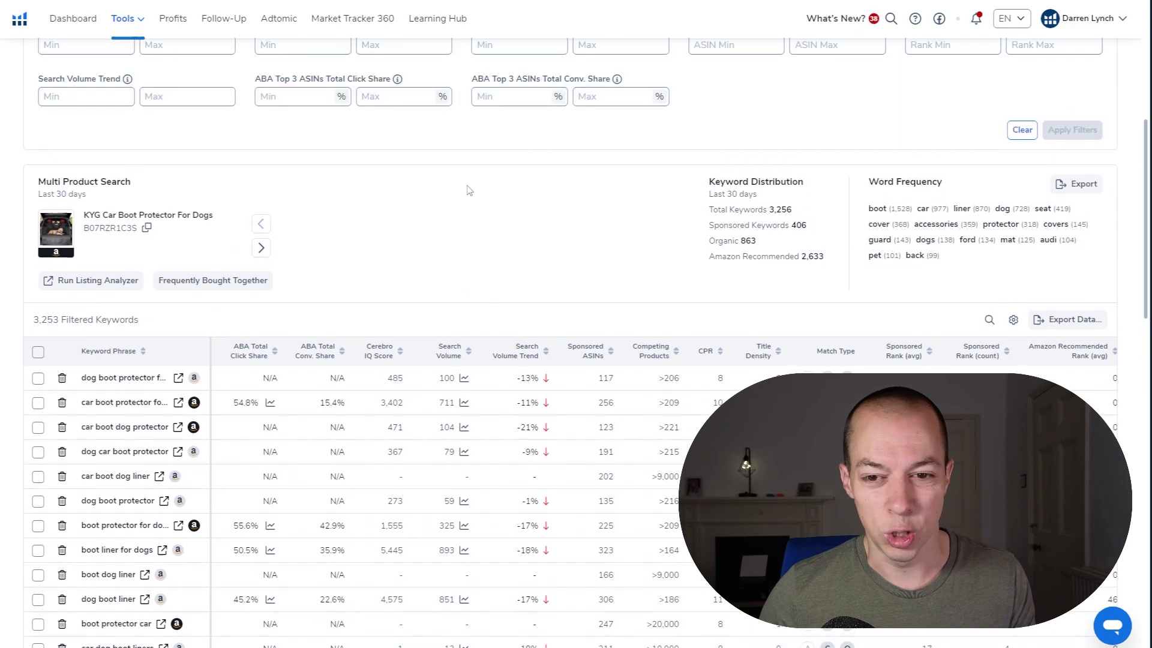
scroll(466, 195, "up", 1)
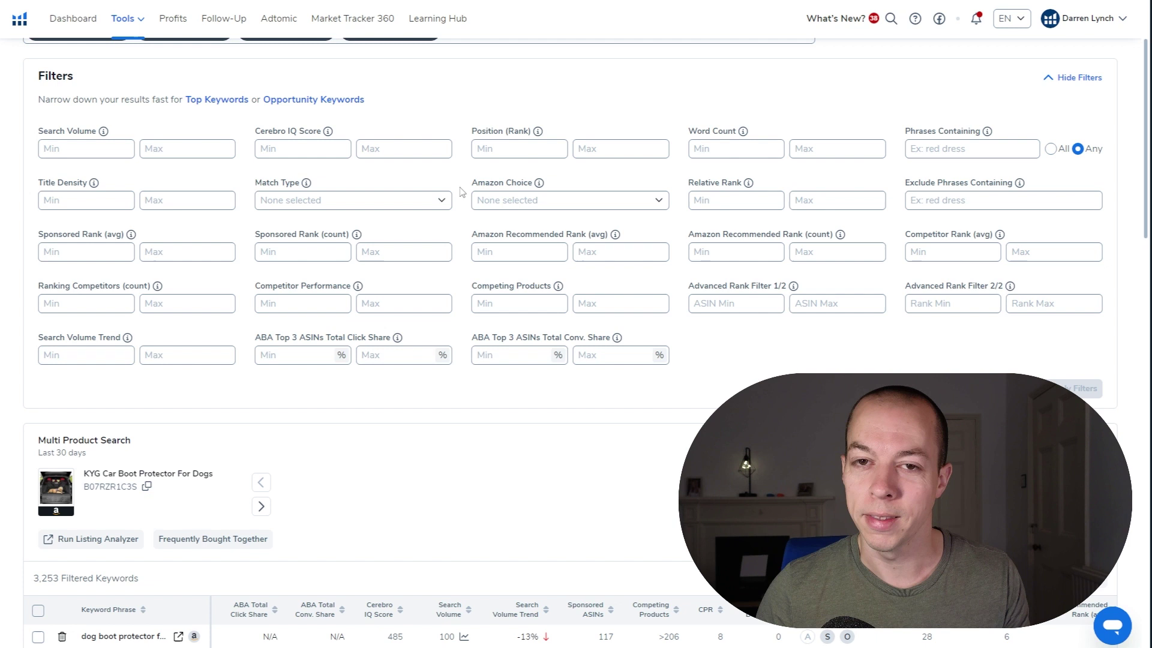
left_click(84, 146)
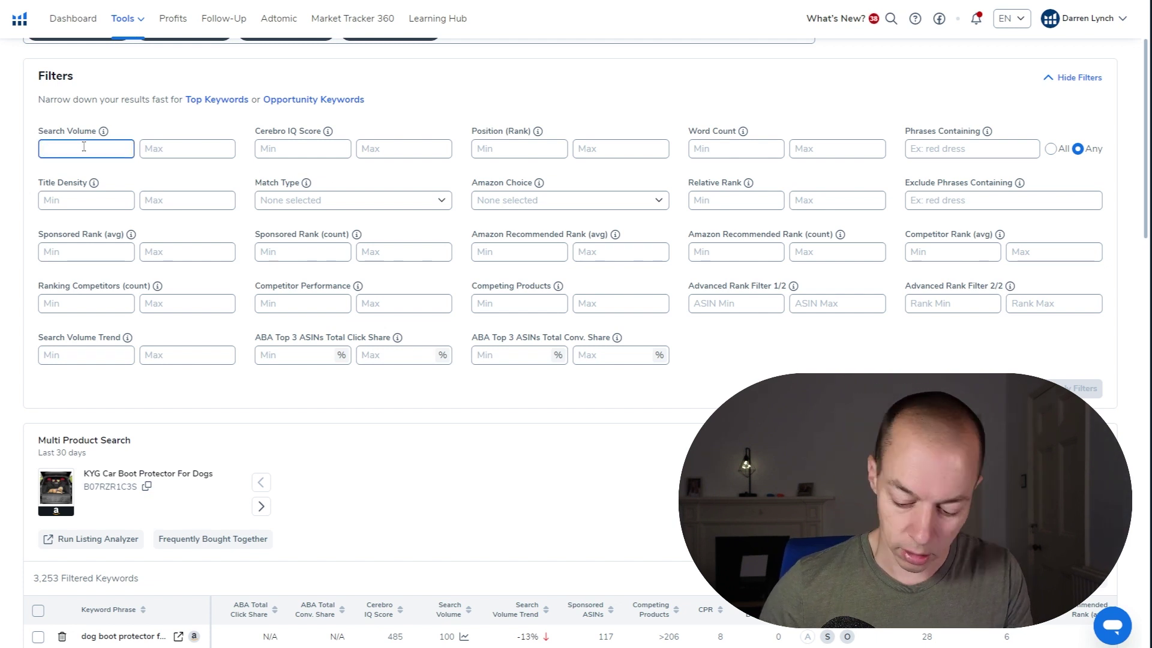
type("100")
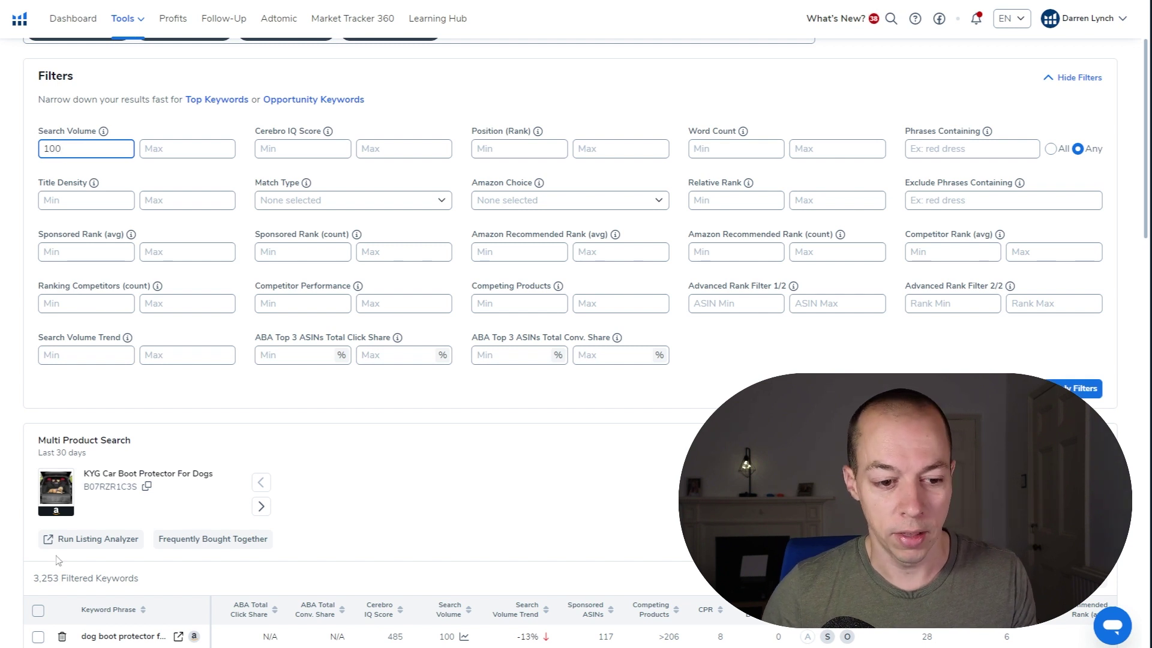
left_click(456, 324)
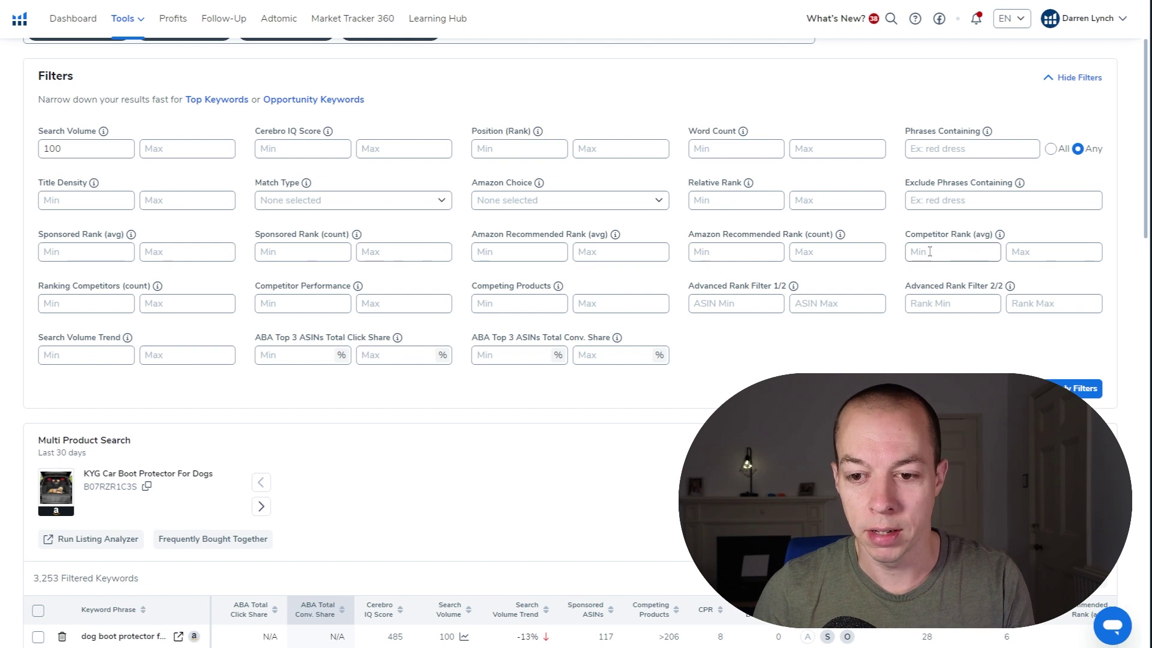
- Set Competitor Rank (avg) maximum to 20 and Ranking Competitors (count) minimum to 2
left_click(1018, 252)
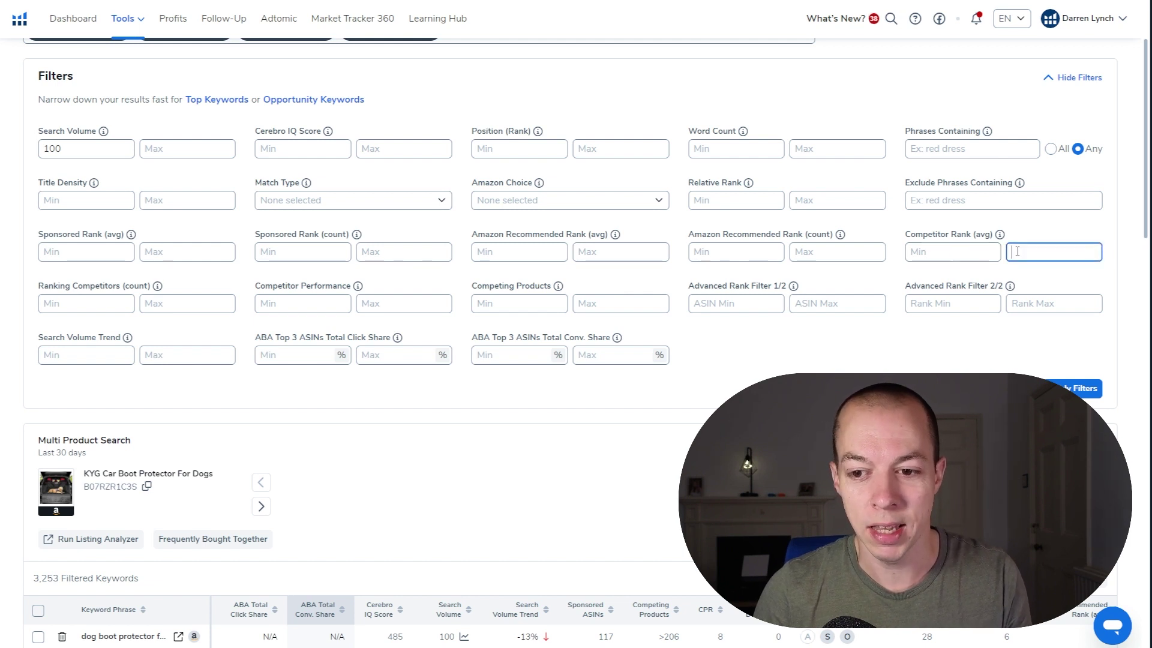
type("20")
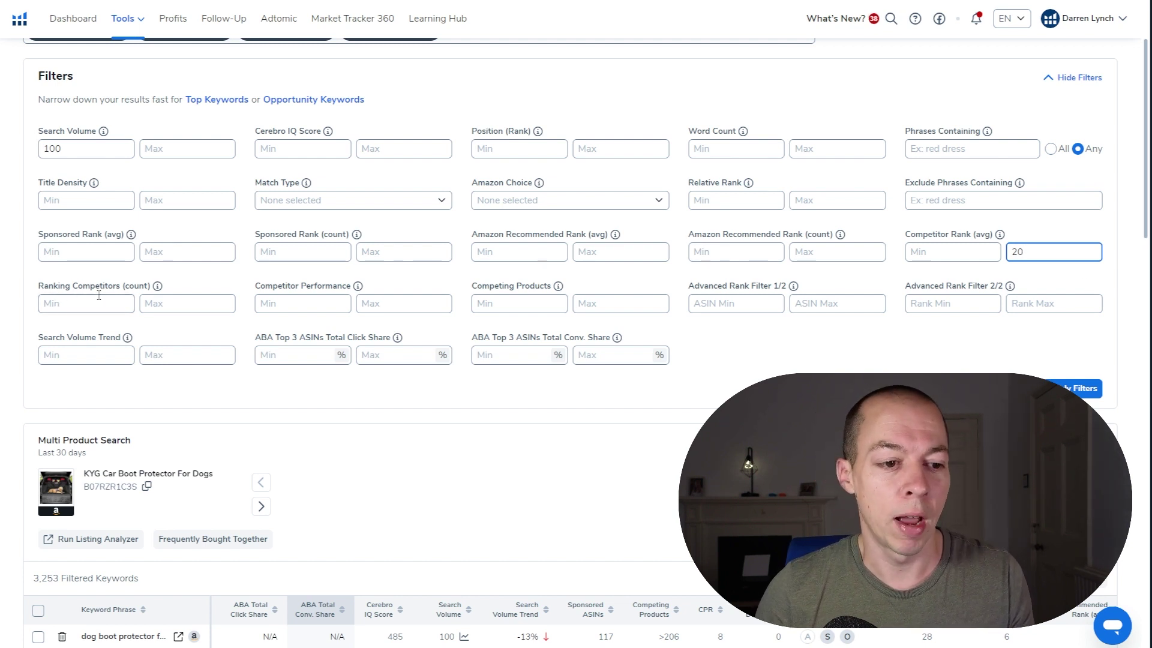
left_click(75, 307)
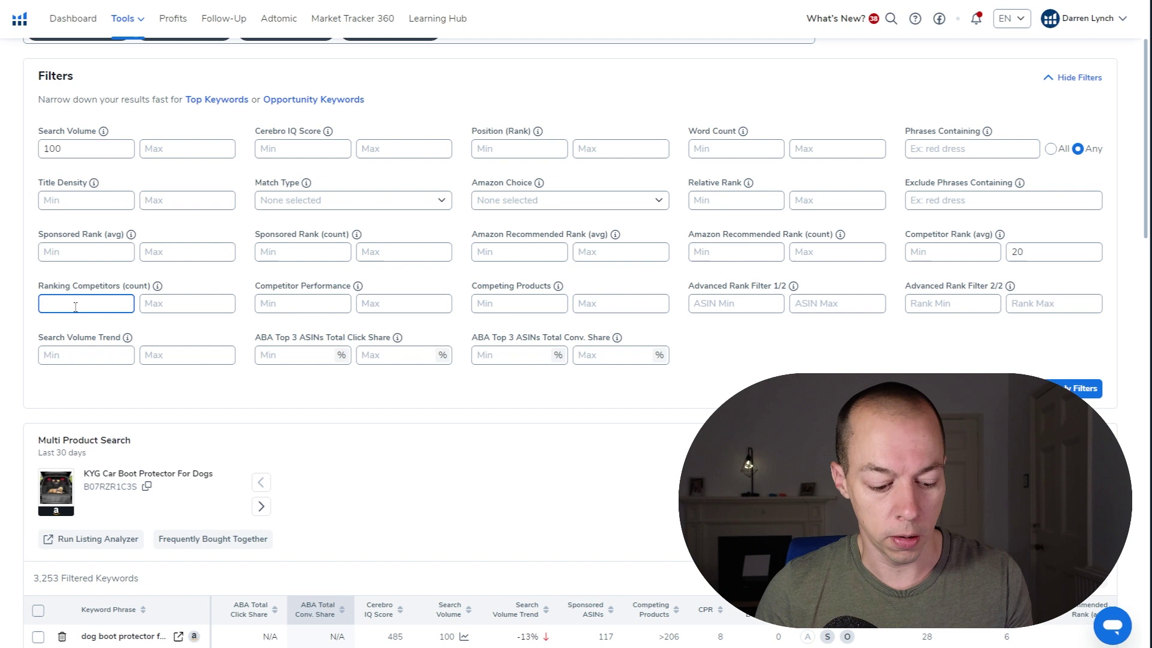
type("2")
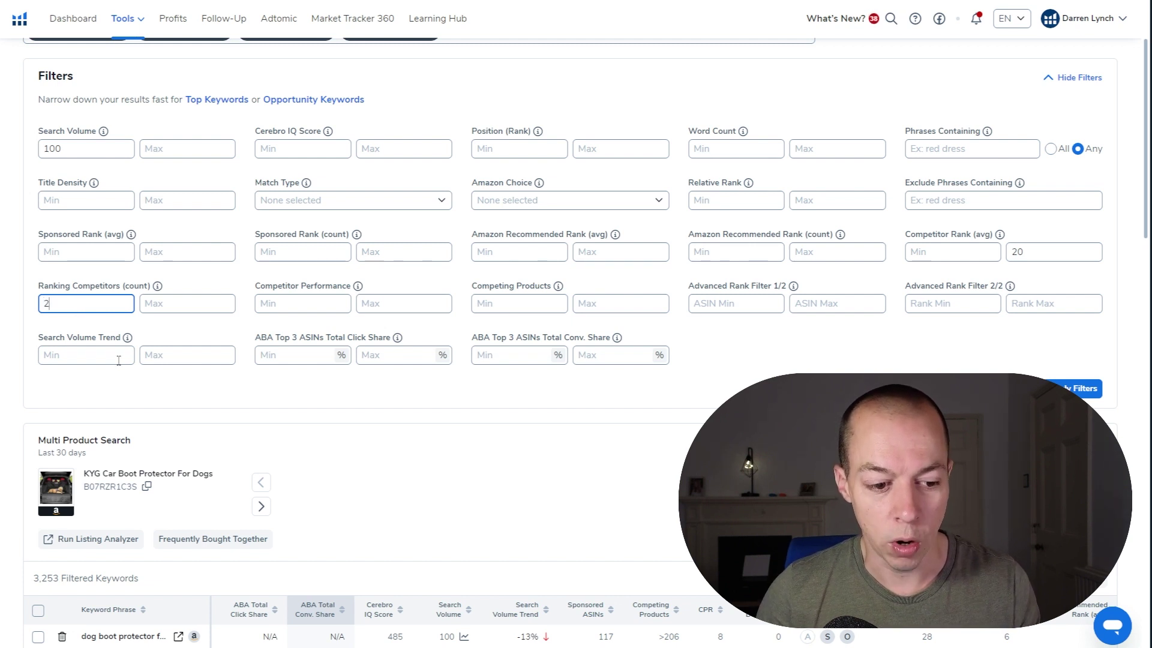
scroll(366, 167, "up", 2)
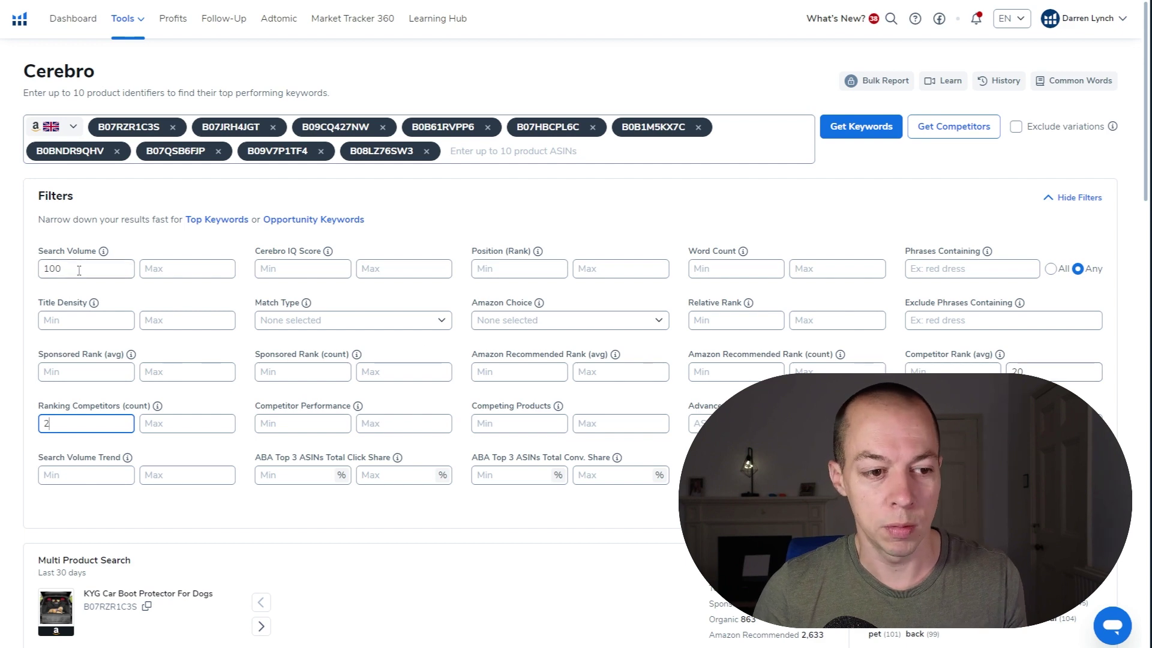
scroll(79, 270, "down", 4)
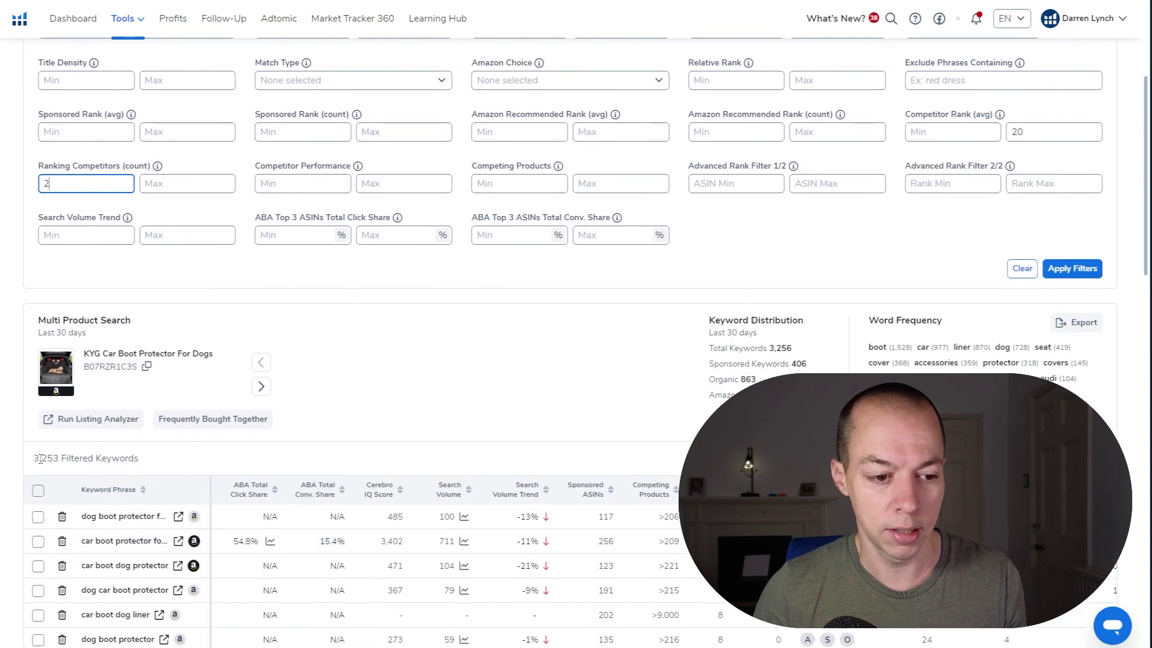
scroll(46, 459, "down", 4)
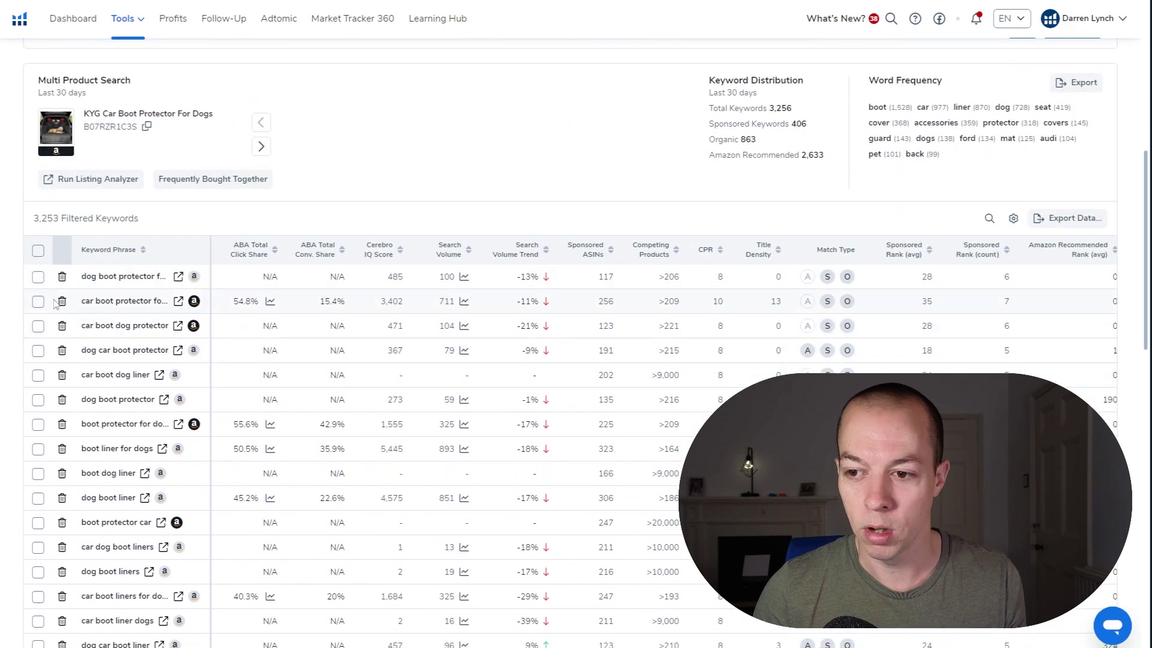
scroll(38, 222, "up", 4)
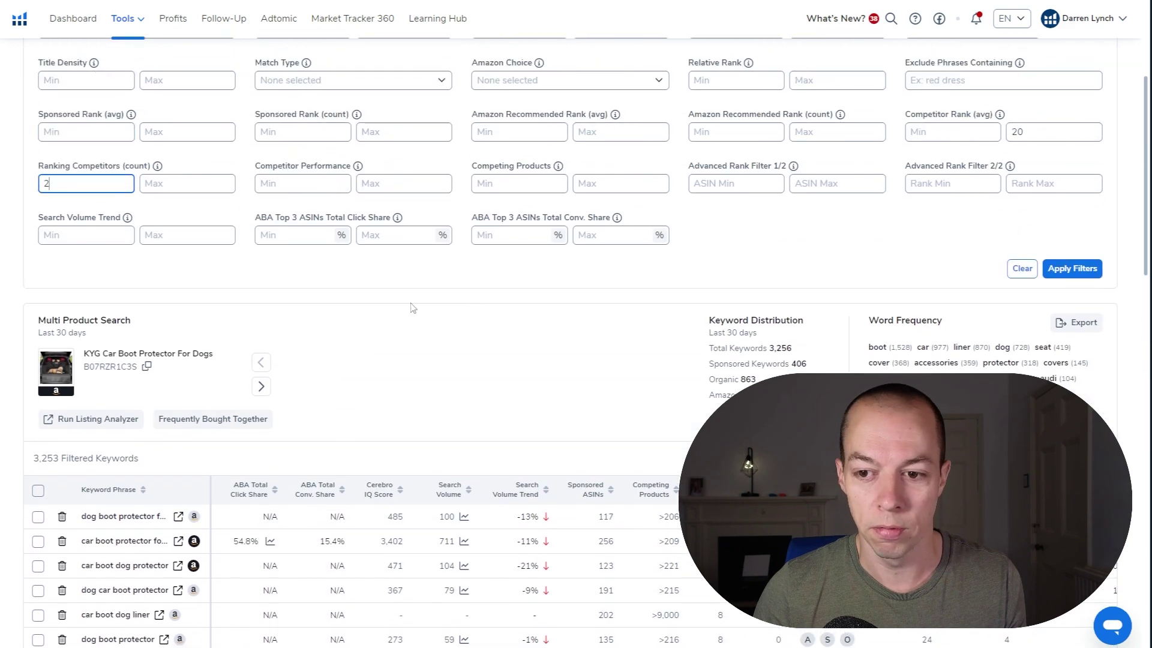
- Apply the filters and copy all 21 resulting keywords to the clipboard
left_click(1074, 269)
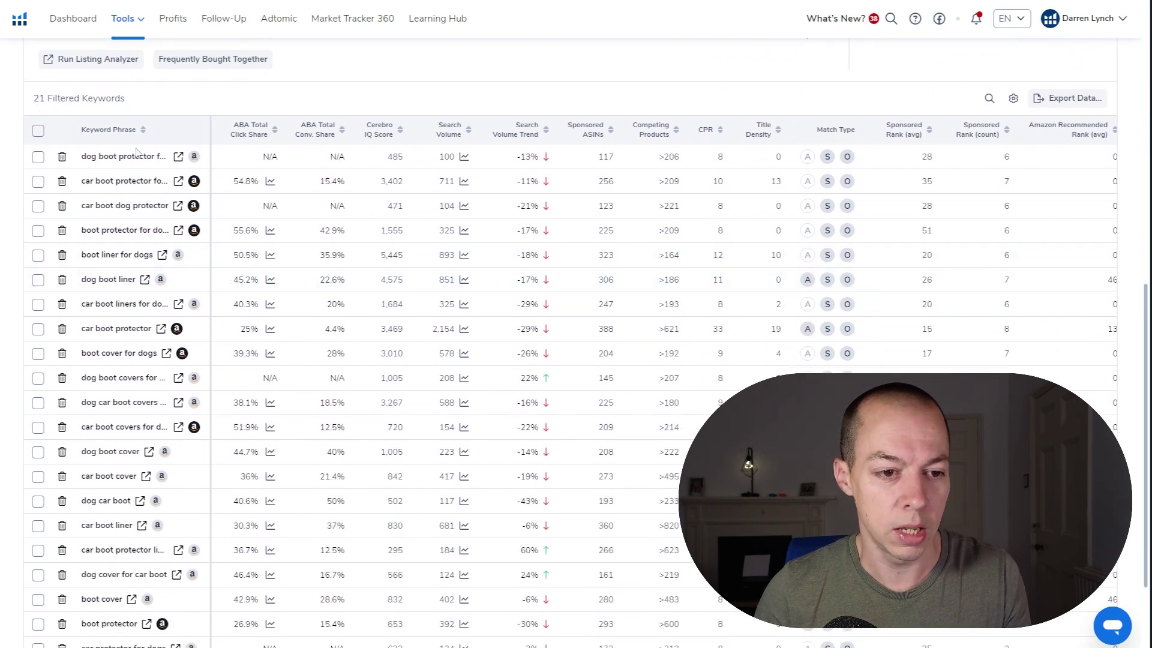
left_click_drag(211, 146, 311, 146)
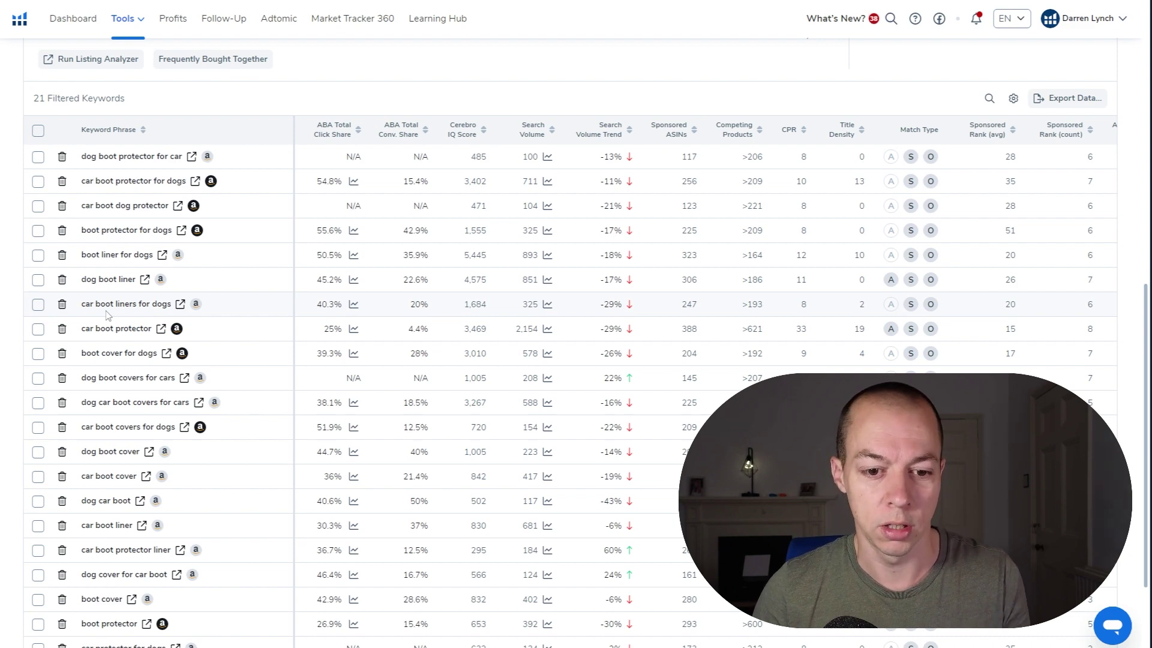
scroll(470, 264, "up", 3)
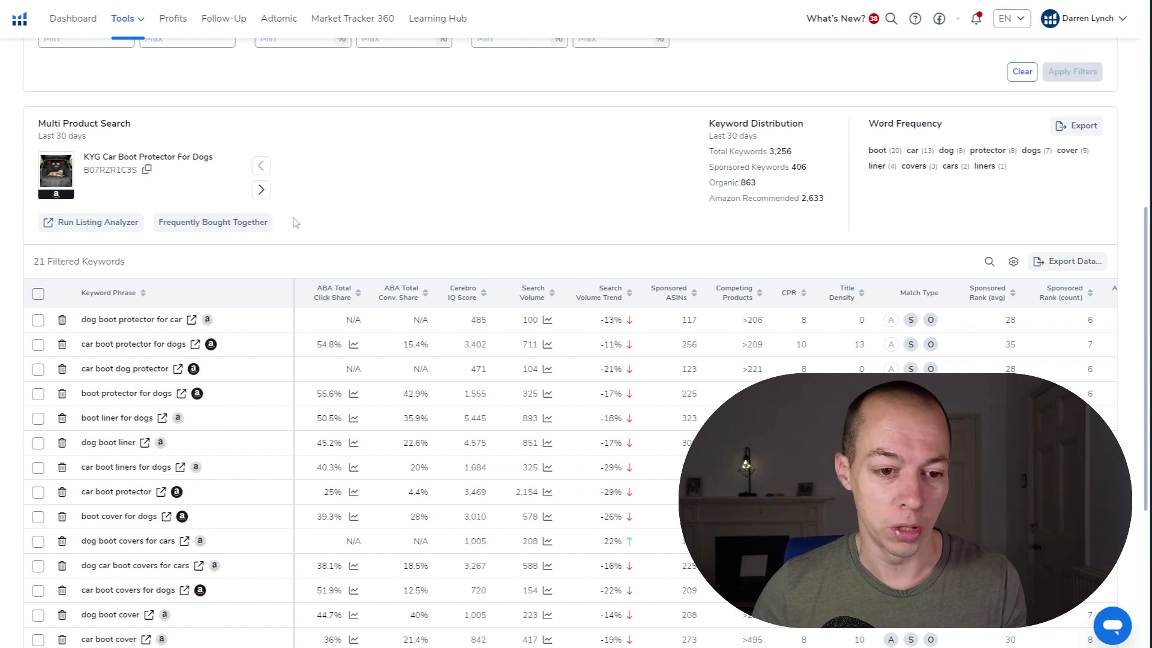
left_click(38, 294)
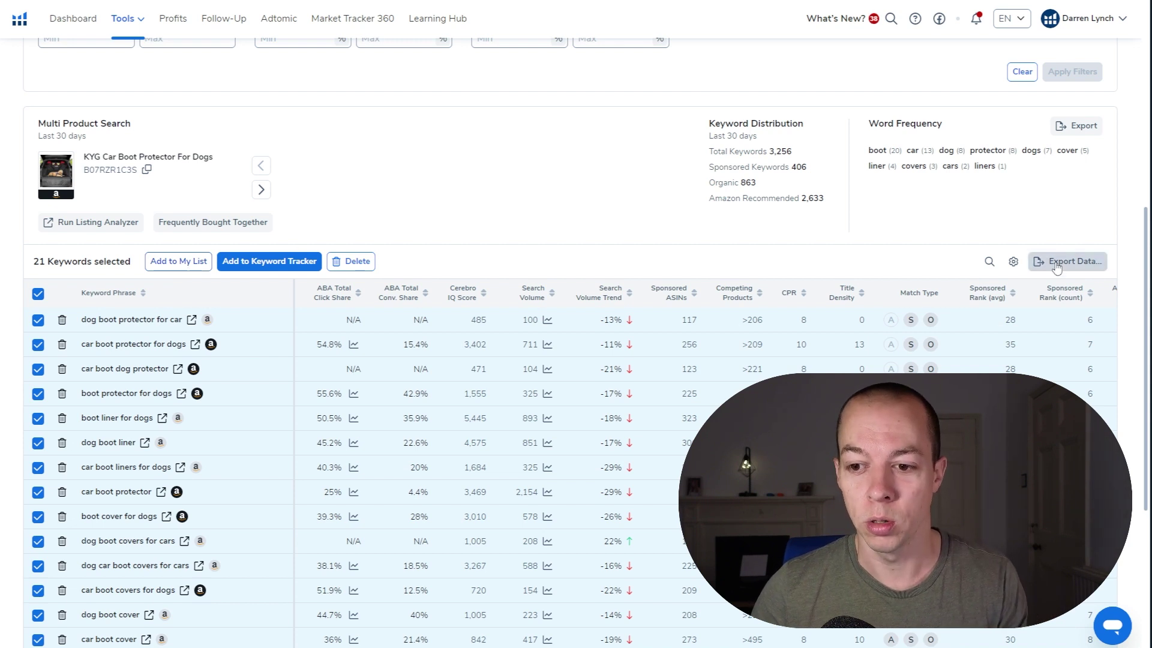
left_click(1092, 262)
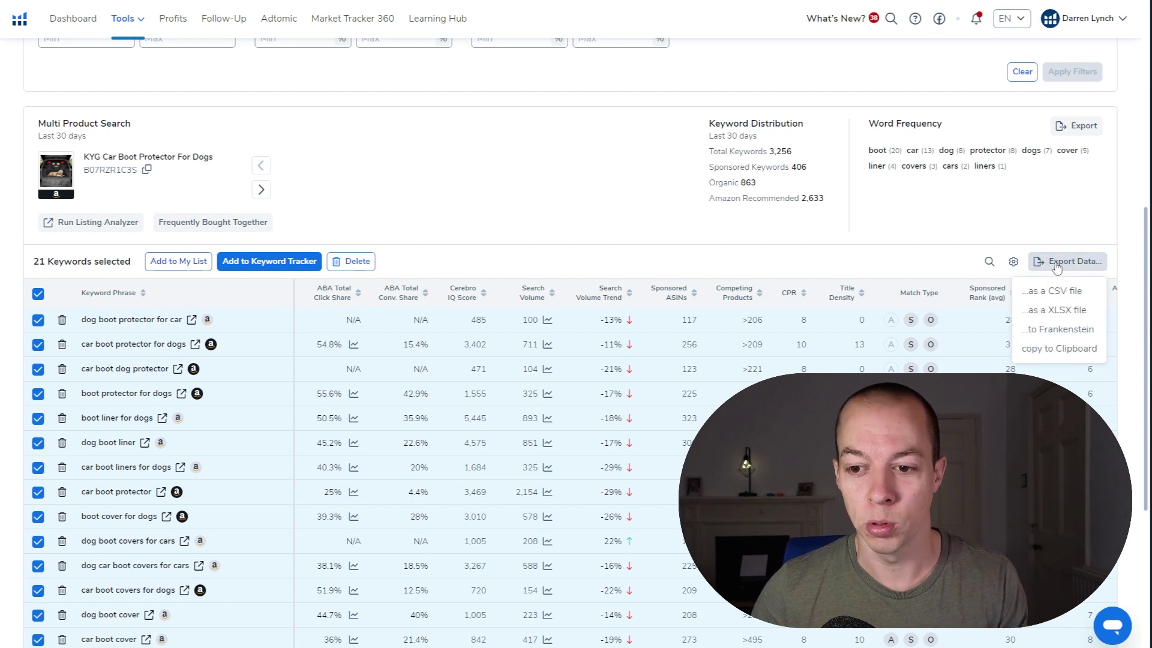
left_click(1042, 354)
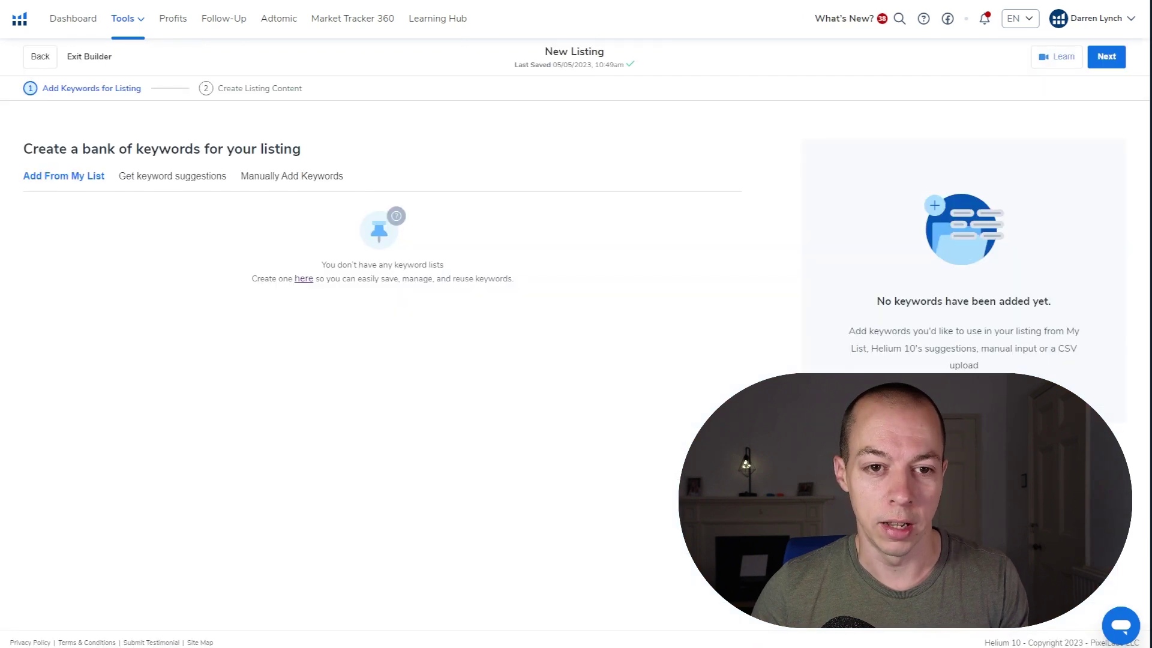
- Paste the 21 copied keywords under Manually Add Keywords and add them to the bank
left_click(279, 183)
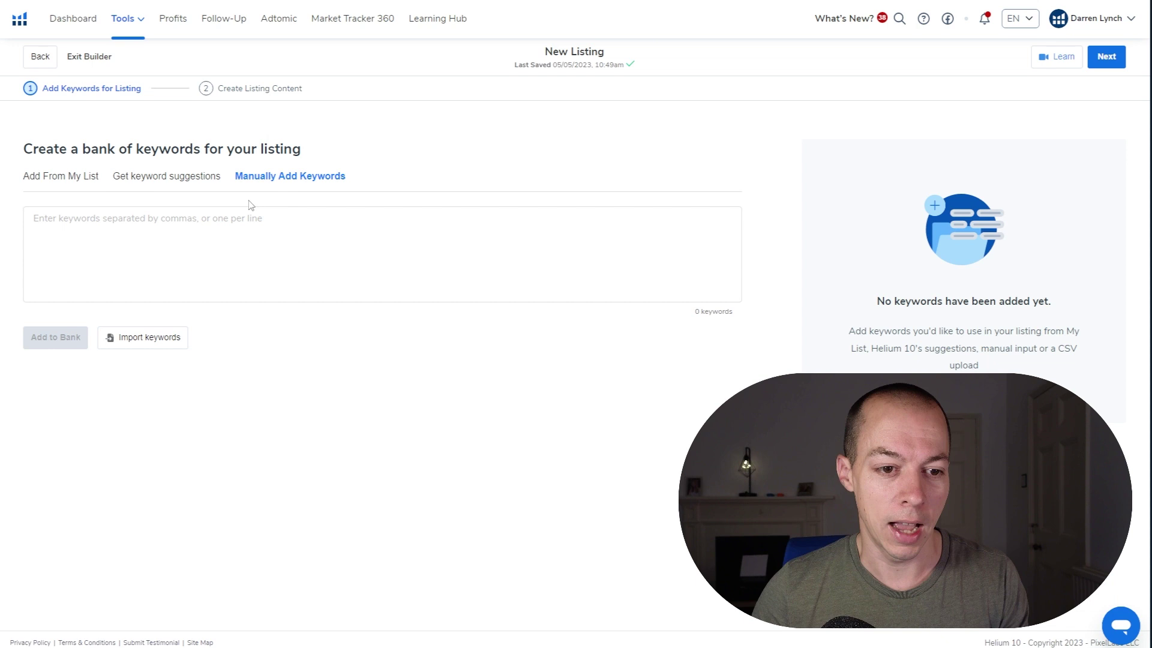
left_click(146, 240)
key("ctrl+v")
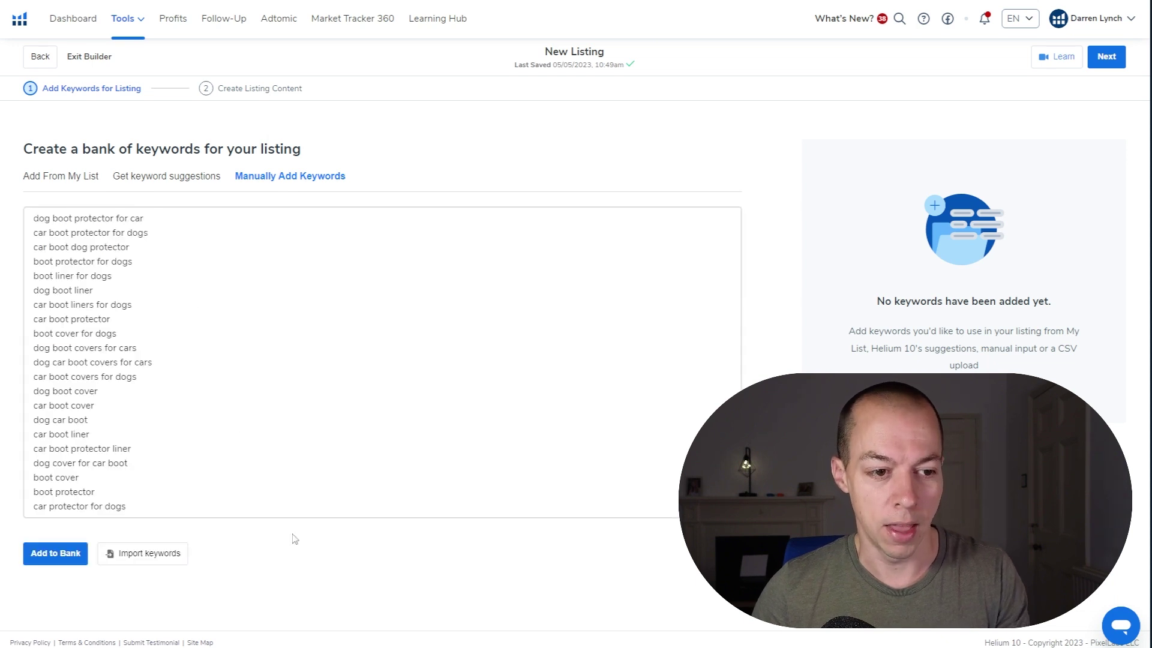
left_click(51, 556)
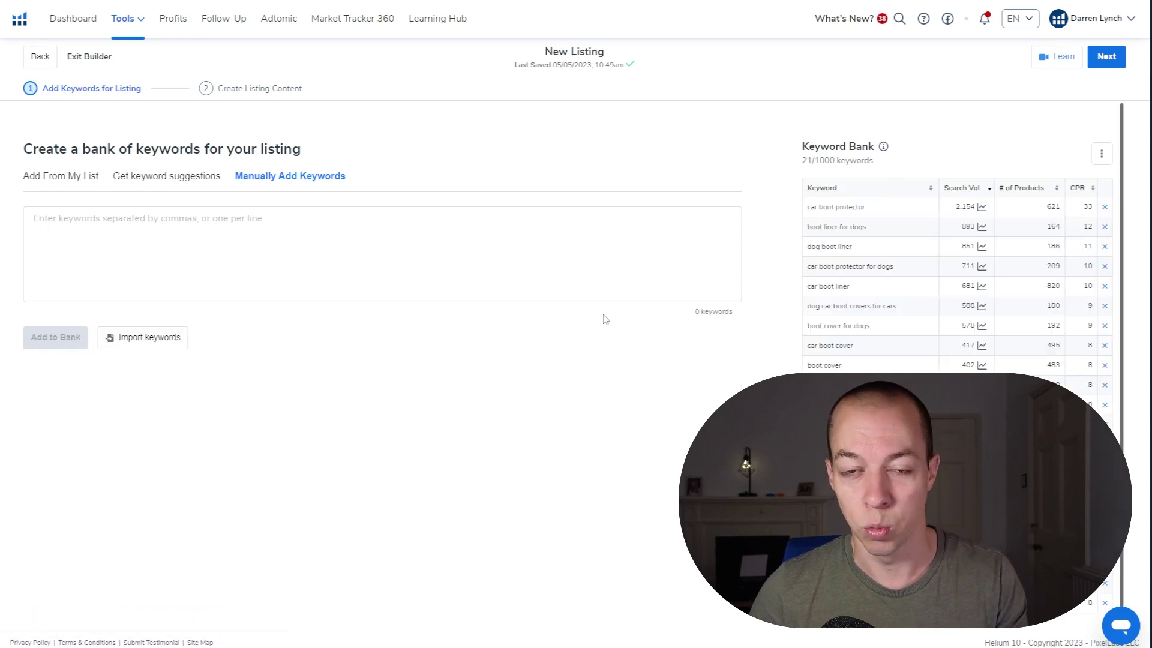
scroll(929, 253, "down", 1)
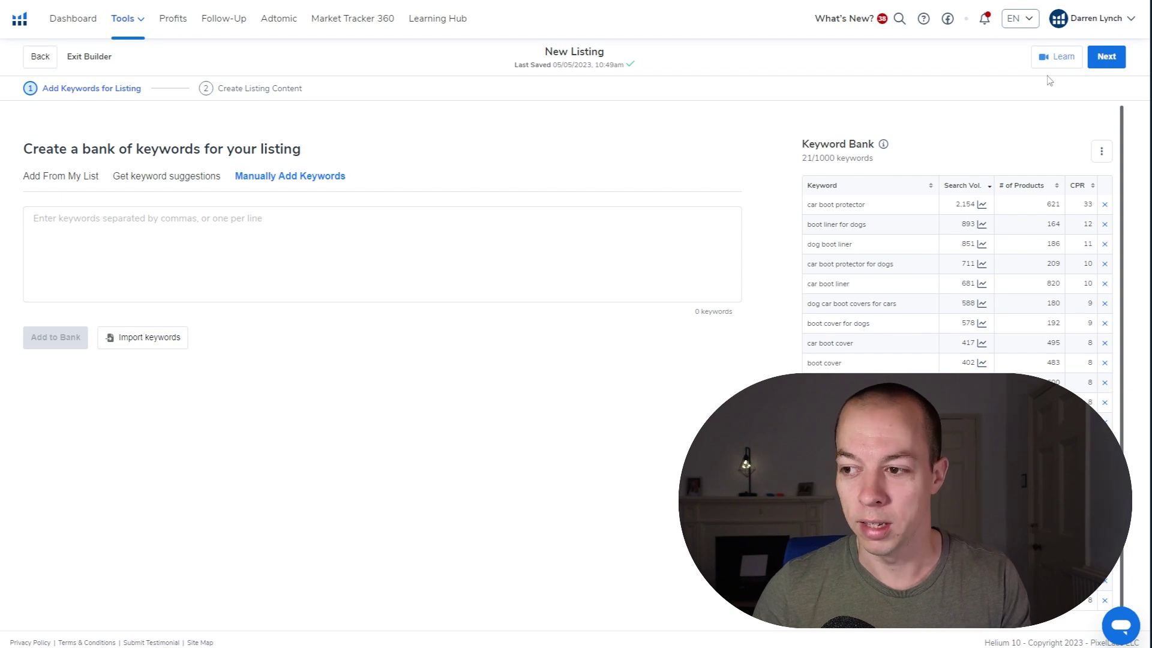
- Advance to Create Listing Content, review its keyword panels, and expand the advanced AI options
left_click(1107, 57)
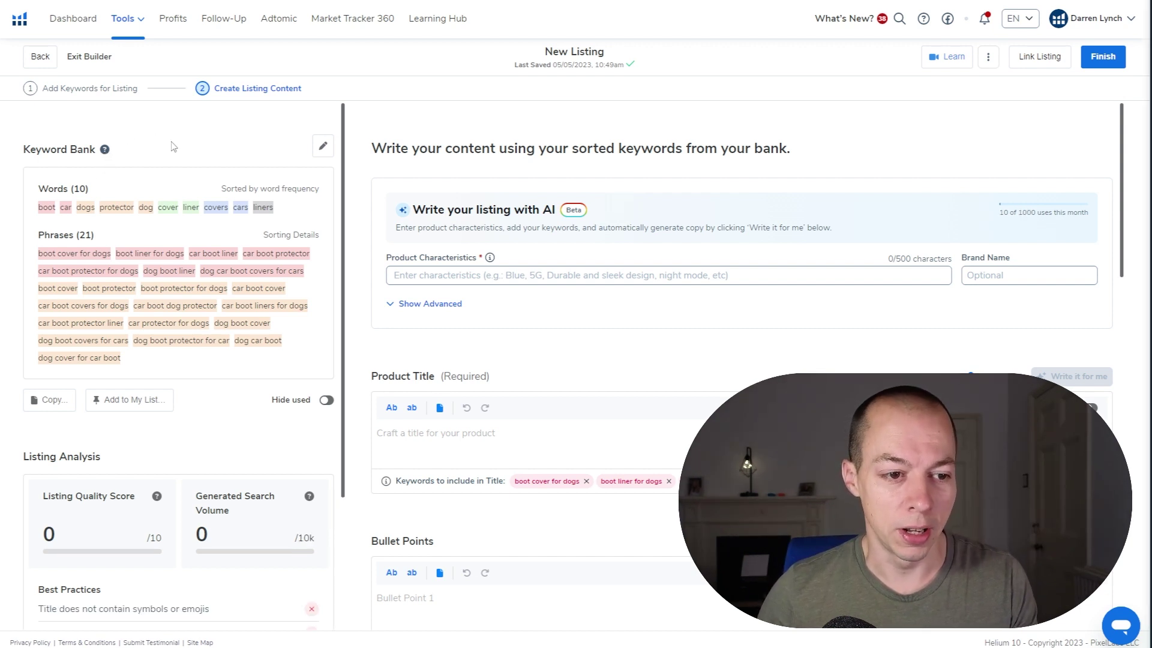
scroll(138, 198, "down", 2)
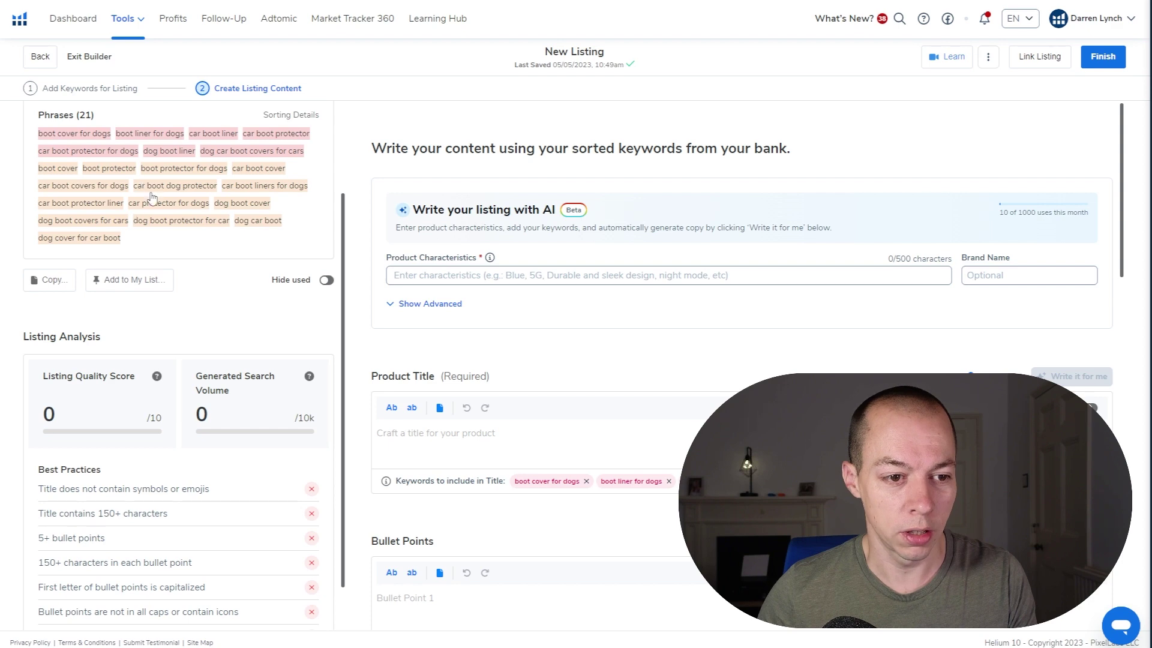
scroll(152, 198, "up", 1)
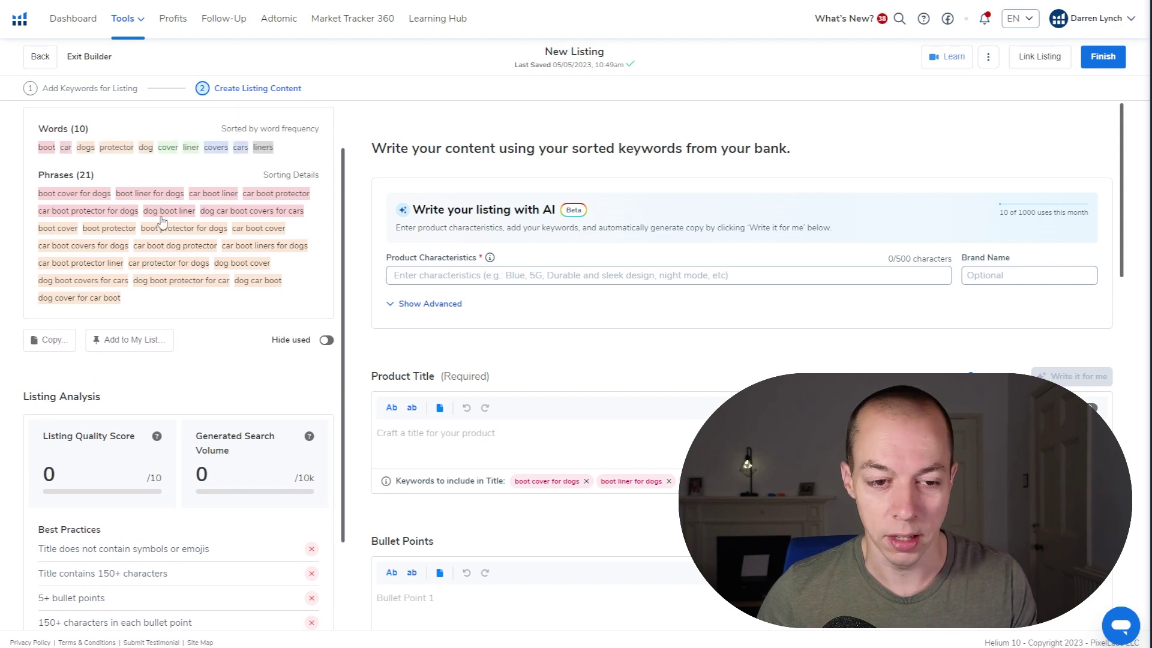
scroll(575, 330, "down", 7)
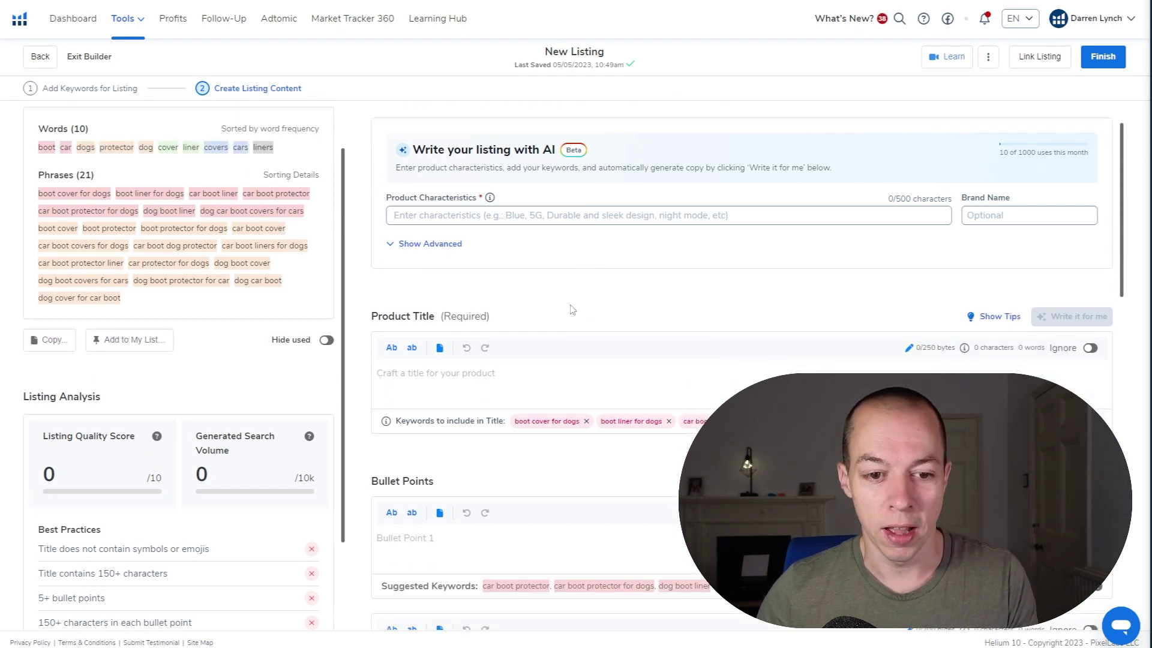
scroll(560, 347, "down", 10)
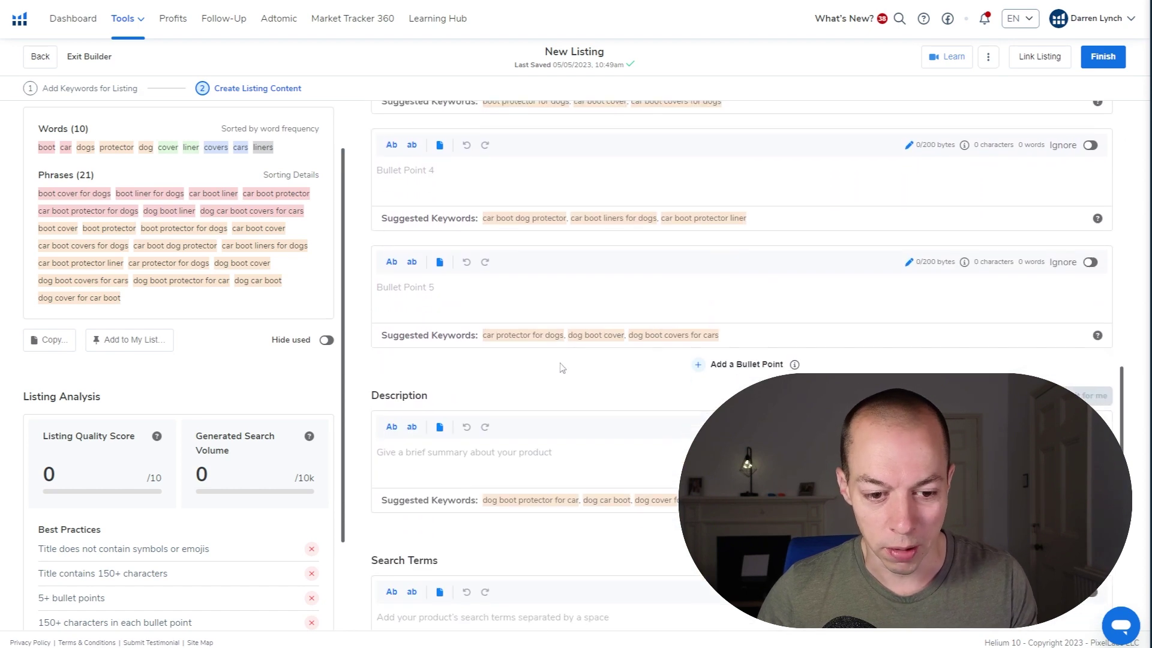
scroll(550, 434, "up", 17)
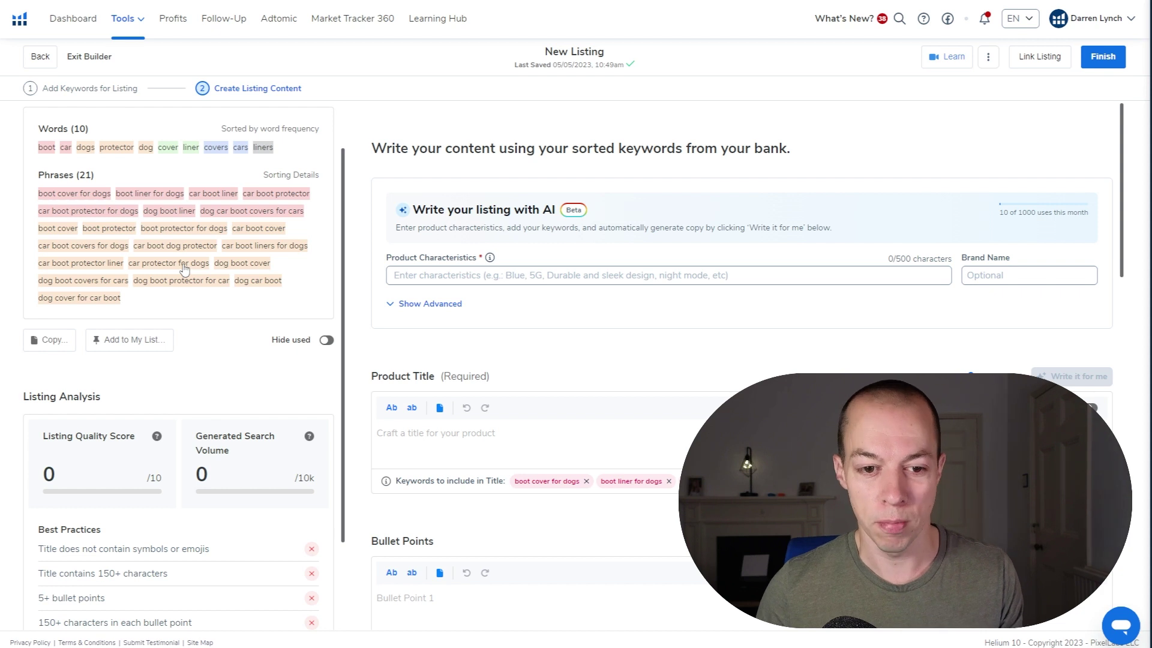
left_click(406, 309)
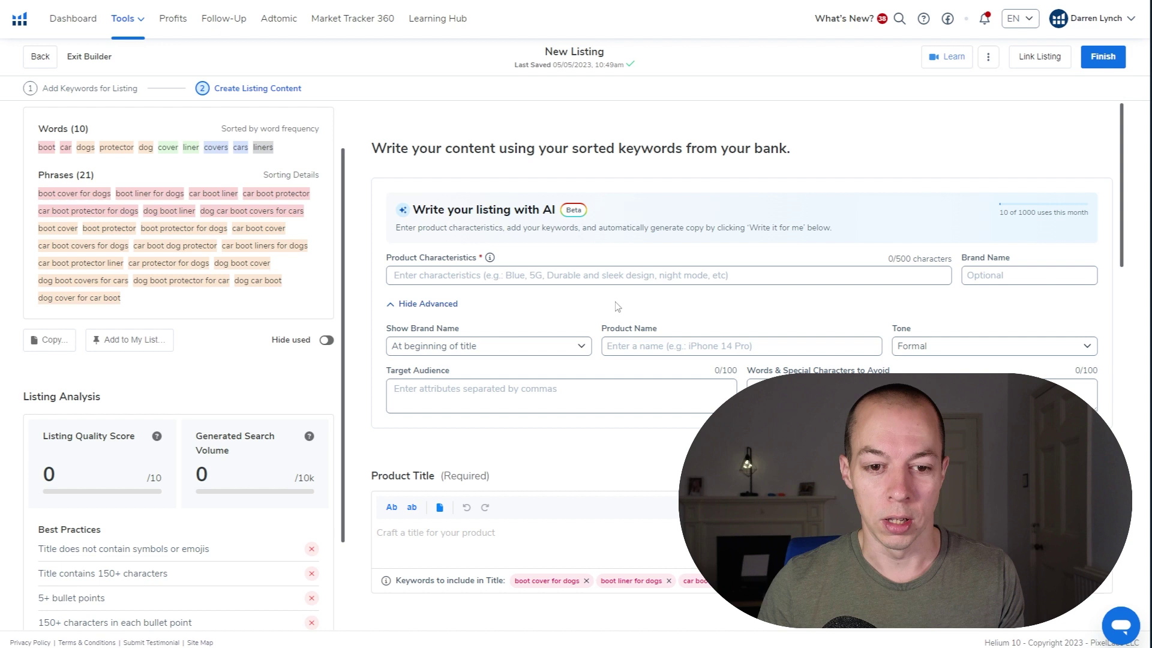
- Add 'waterproof' and 'quilted fabric' as product characteristic tags, fixing the 'quilter' typo
left_click(441, 274)
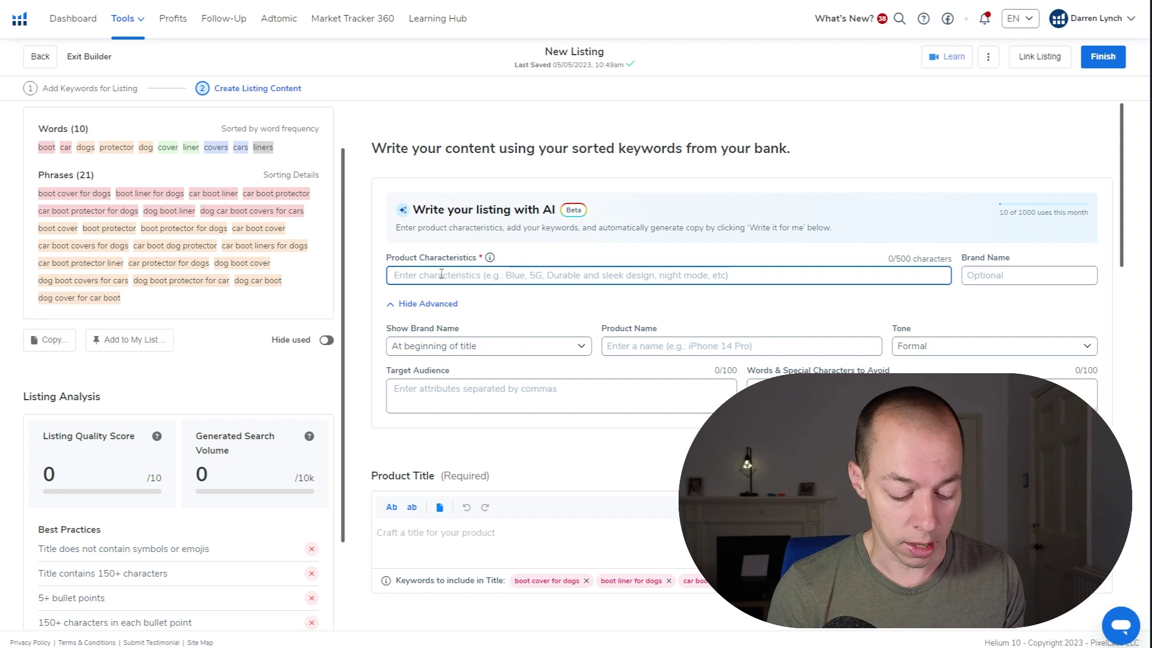
type("waterp")
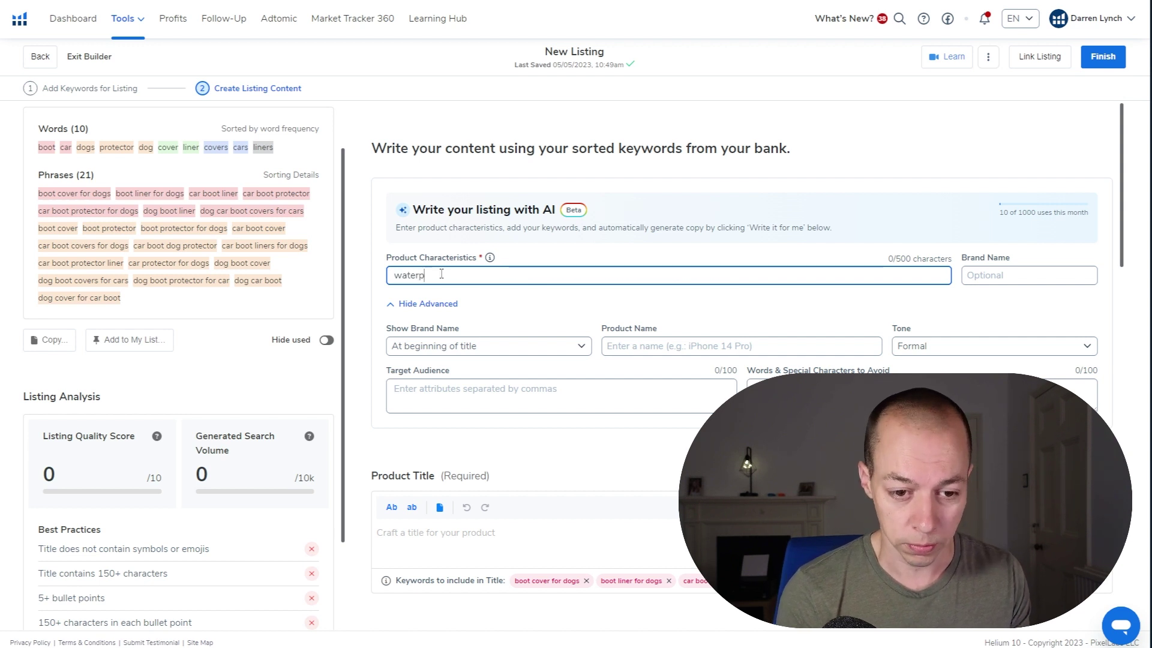
type("roof")
key("Return")
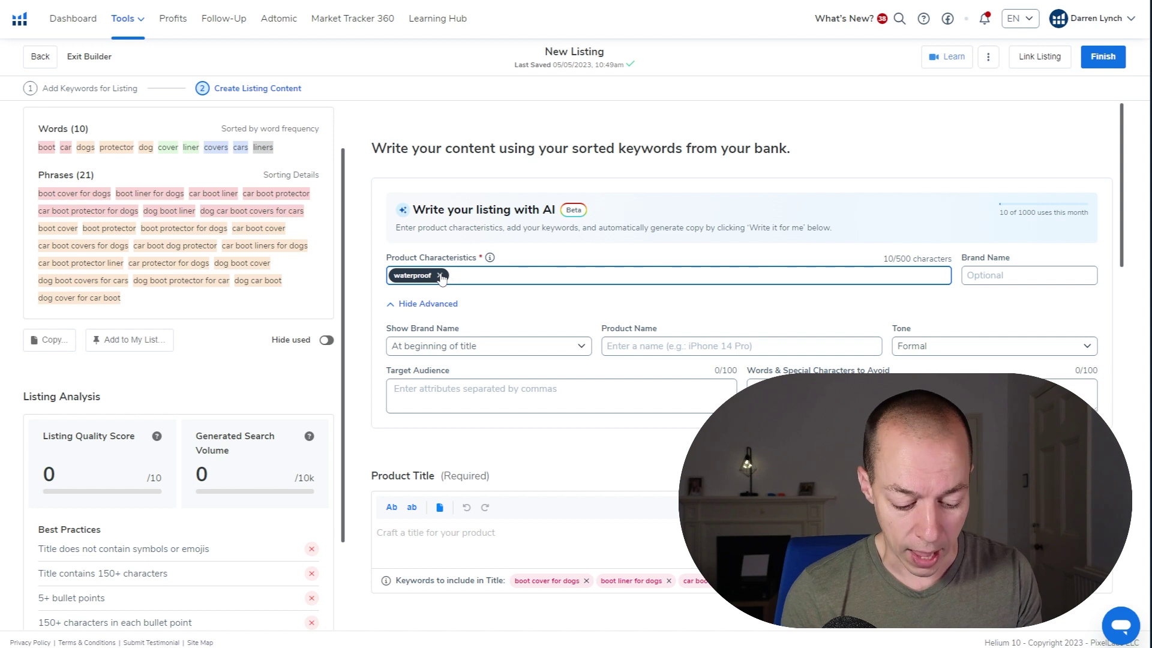
type("quilter f")
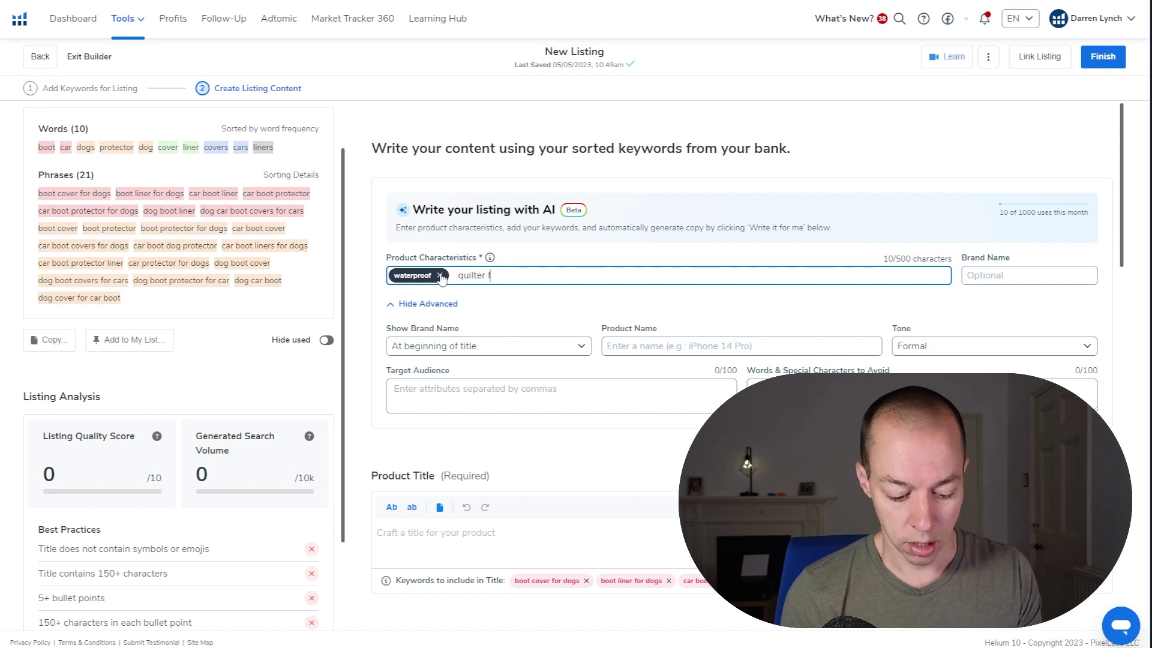
type("arbi")
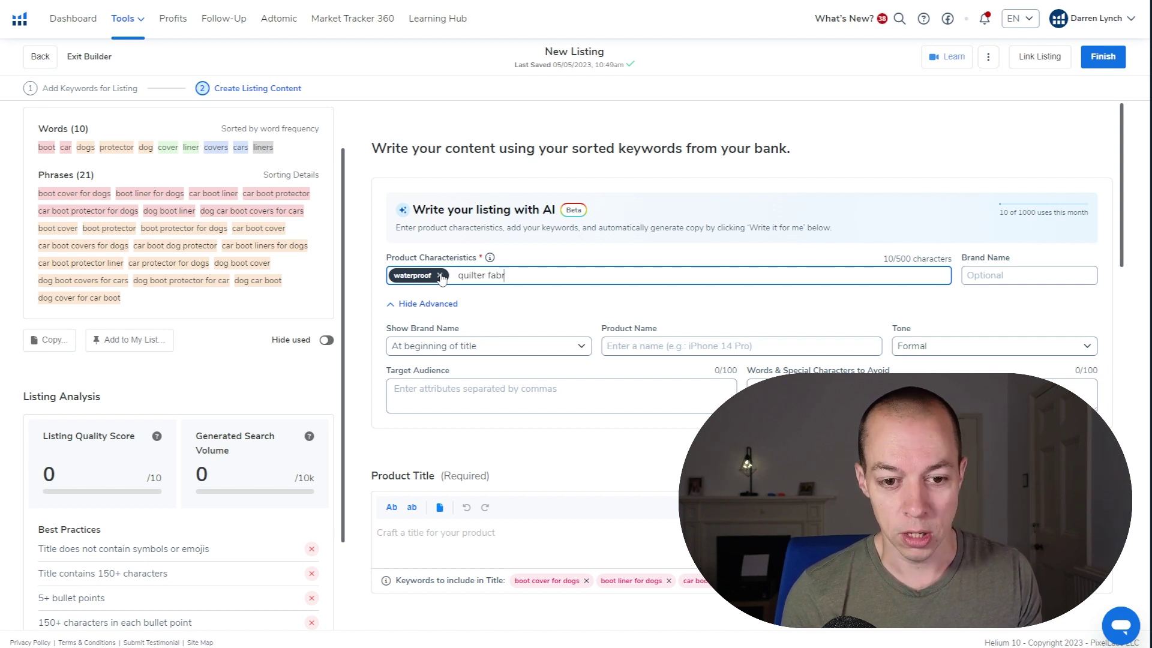
type("ic")
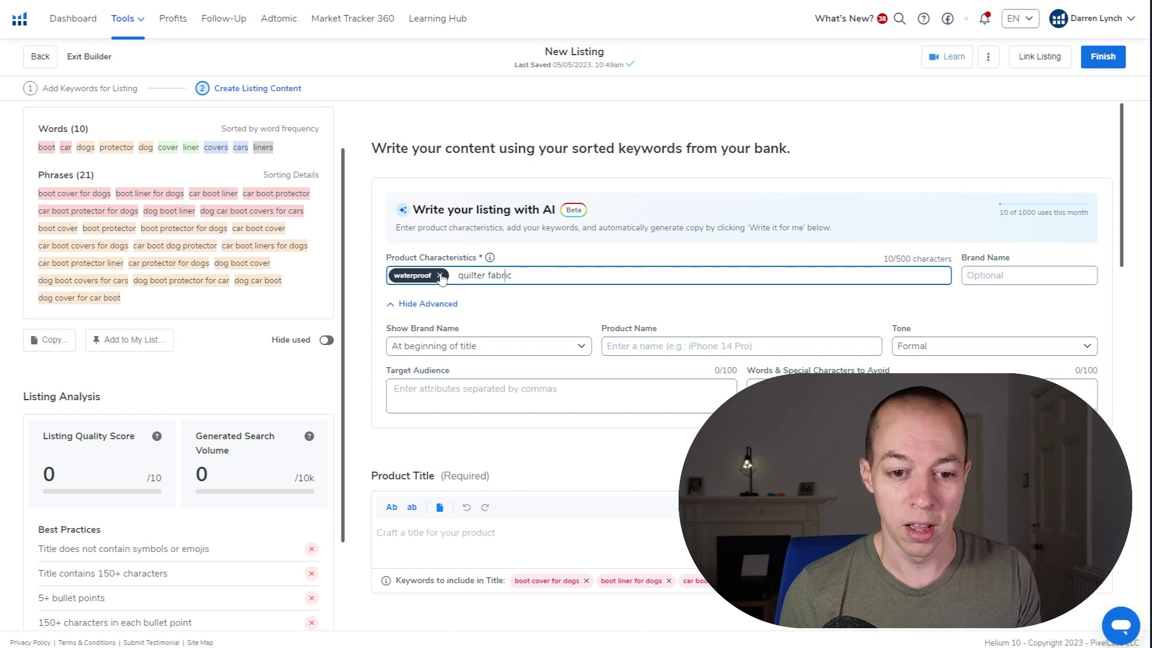
key("Left")
key("Left")
key("Left")
key("Left")
key("Left")
key("Left")
key("BackSpace")
type("d")
key("Return")
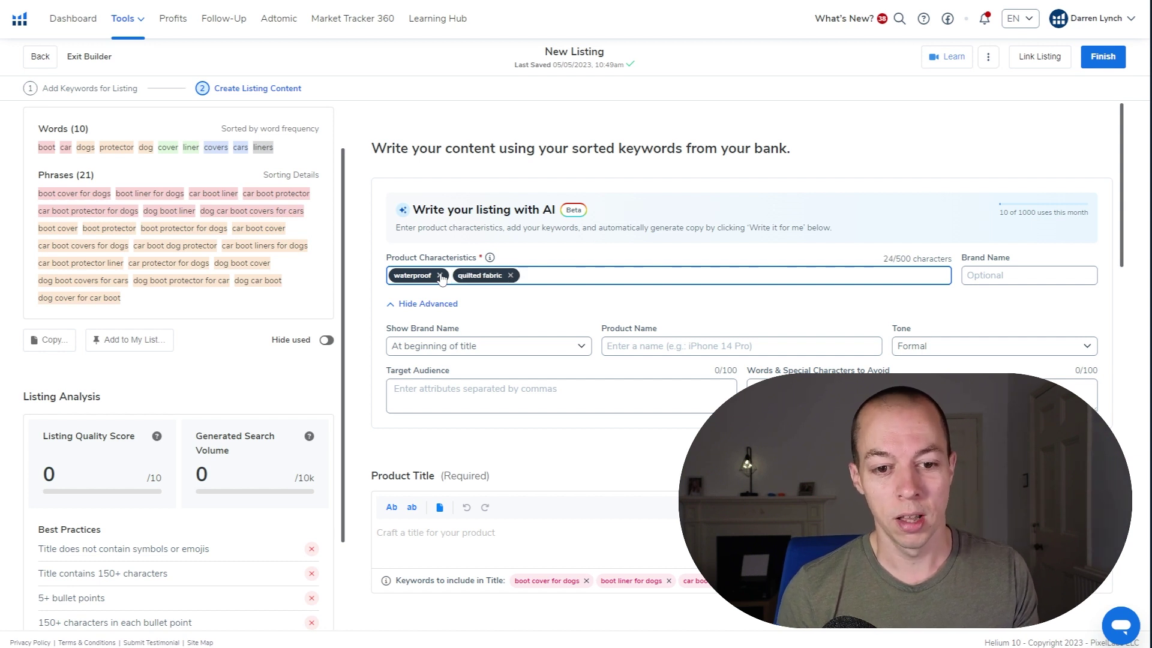
- Add 'reusable dirt proof storage bag', 'bumper protector flap' and 'anti slip backing' as characteristic tags
type("res")
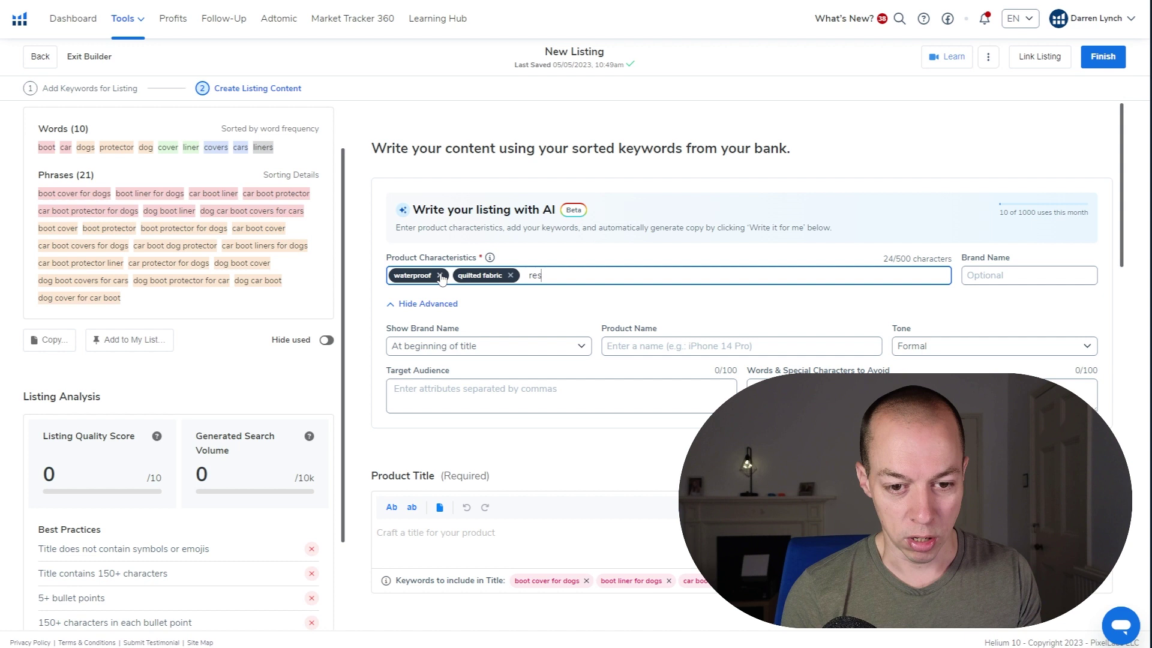
type("u")
type("us")
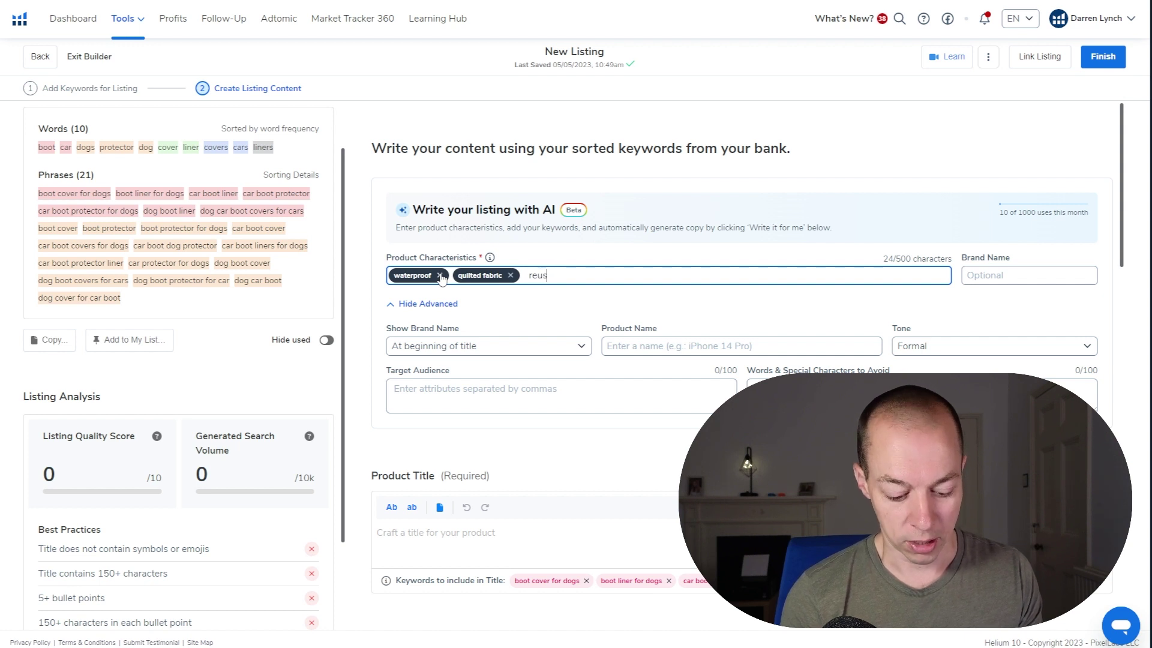
type("able dirt")
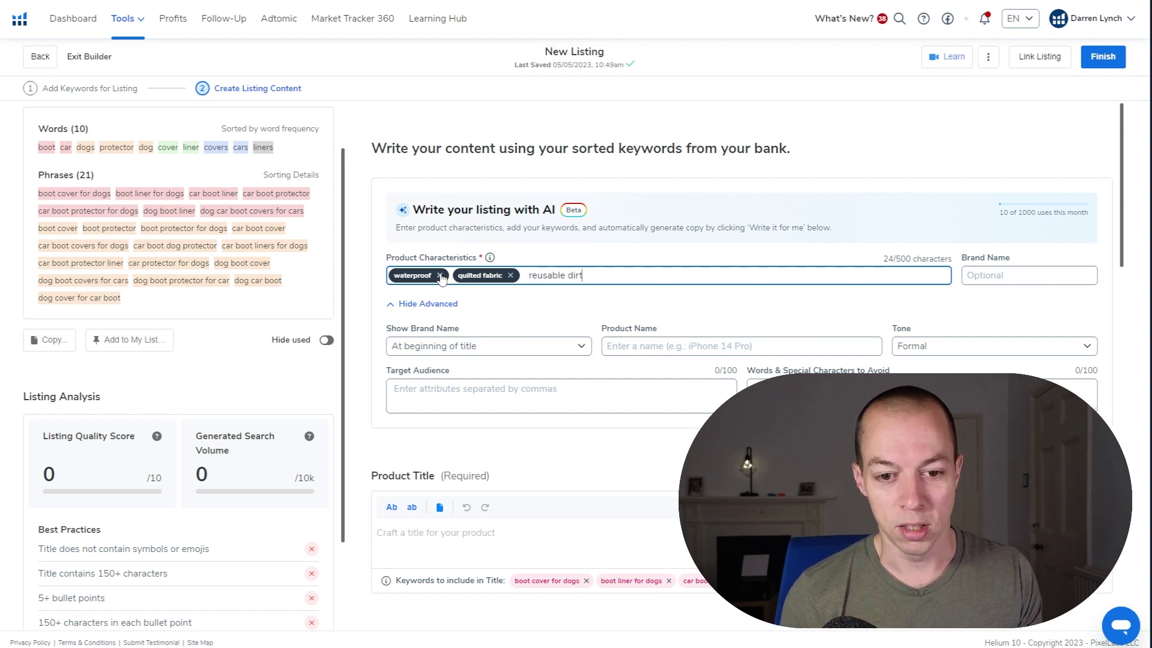
type(" proof stor")
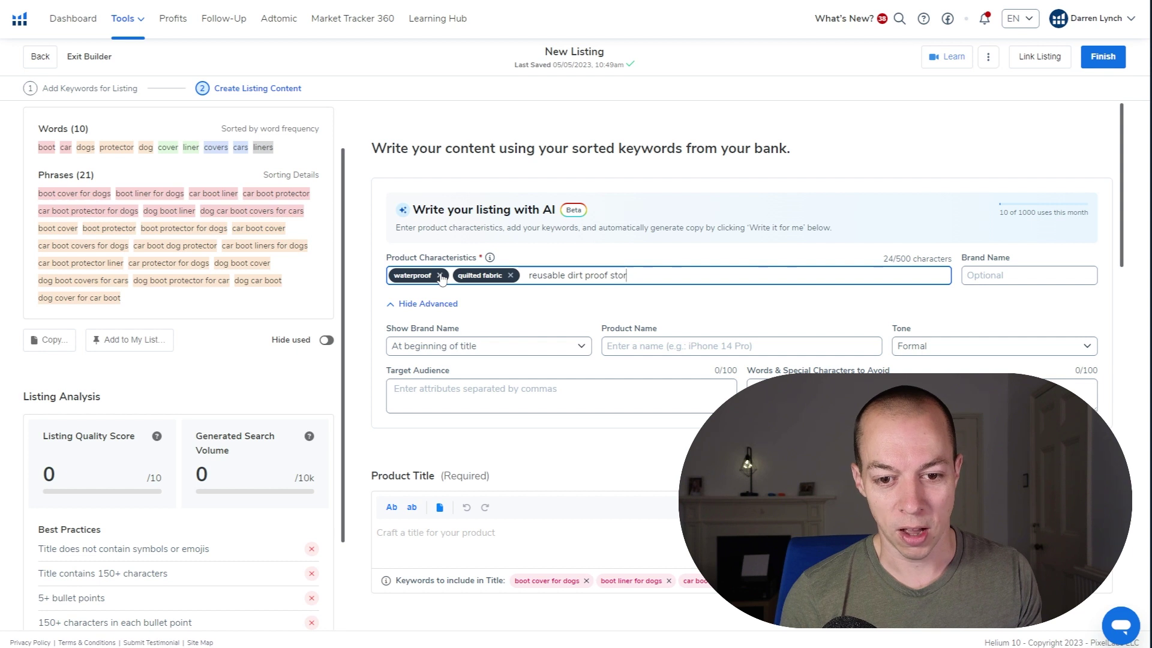
type("age bag")
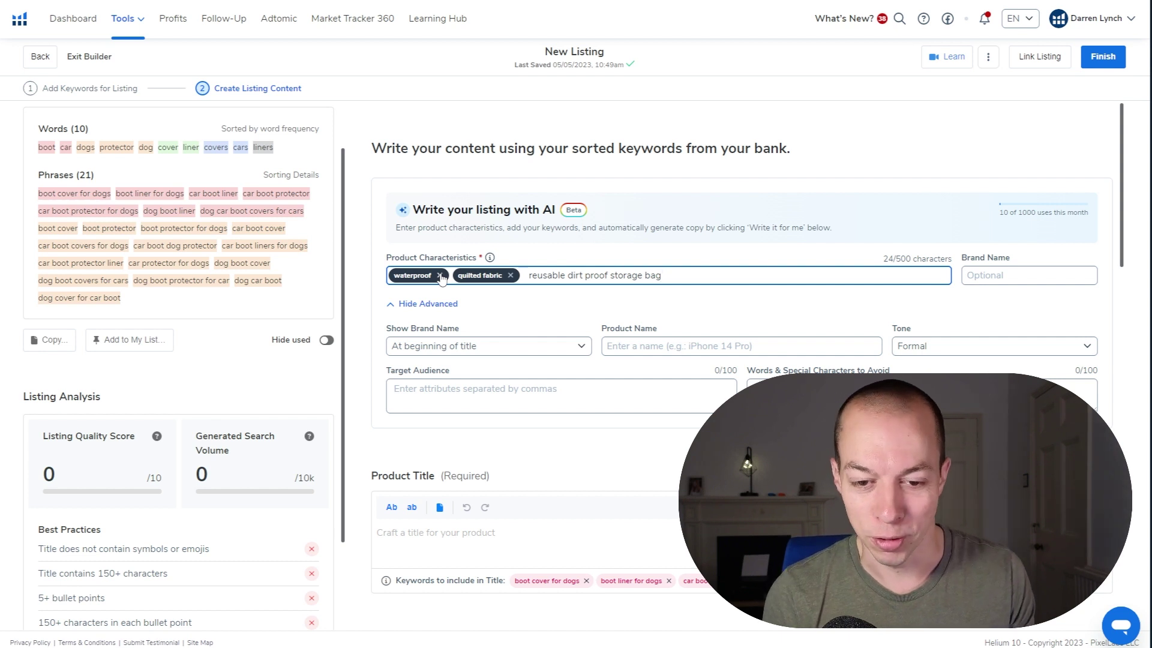
key("Return")
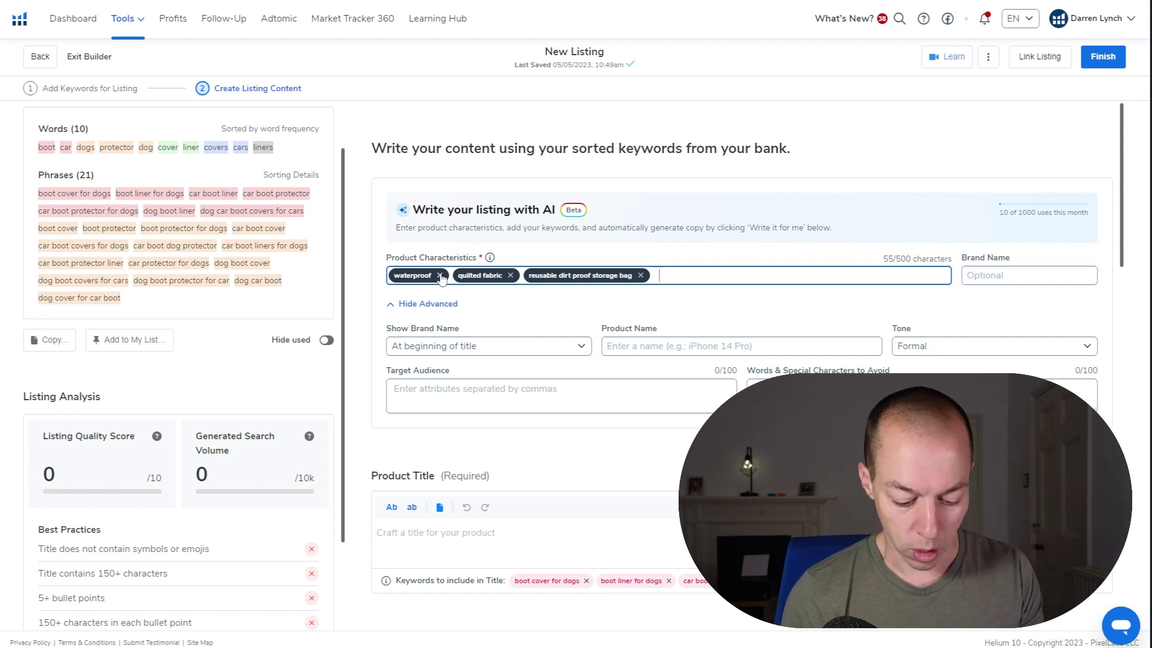
type("bumper protec")
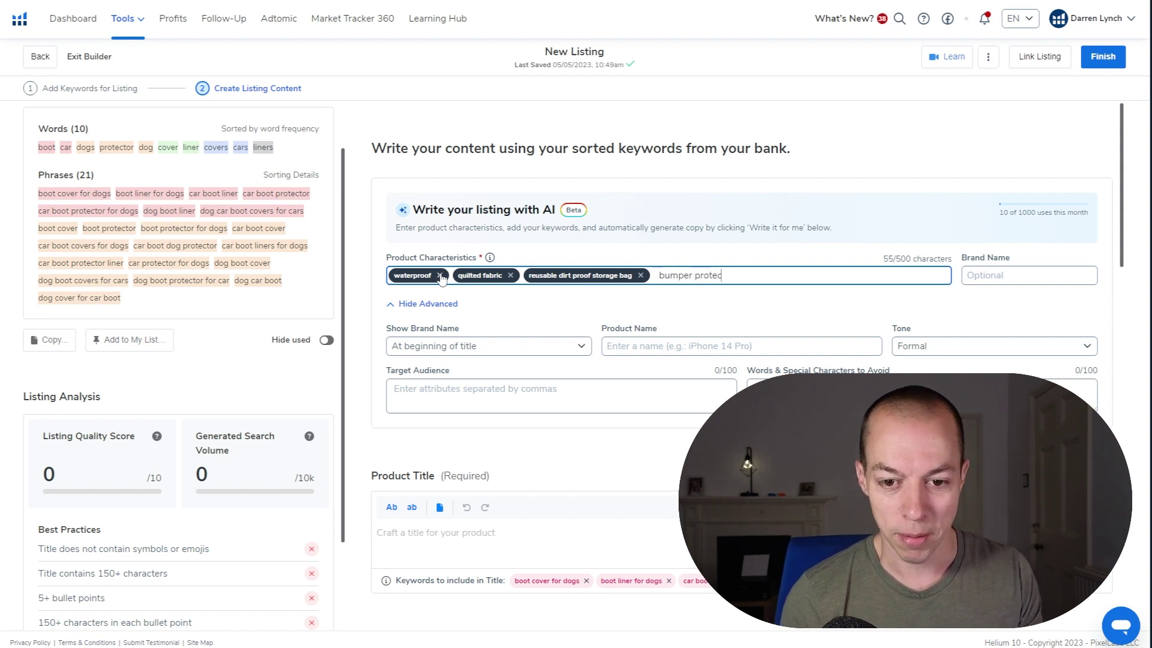
type("tor")
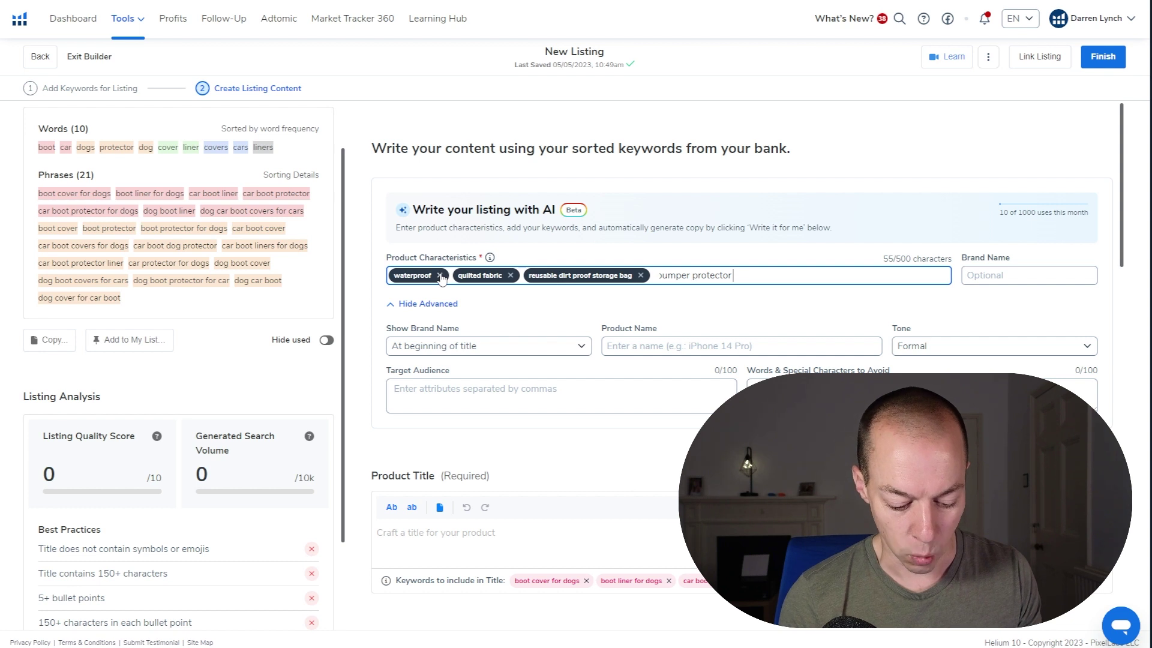
type(" flap")
key("Return")
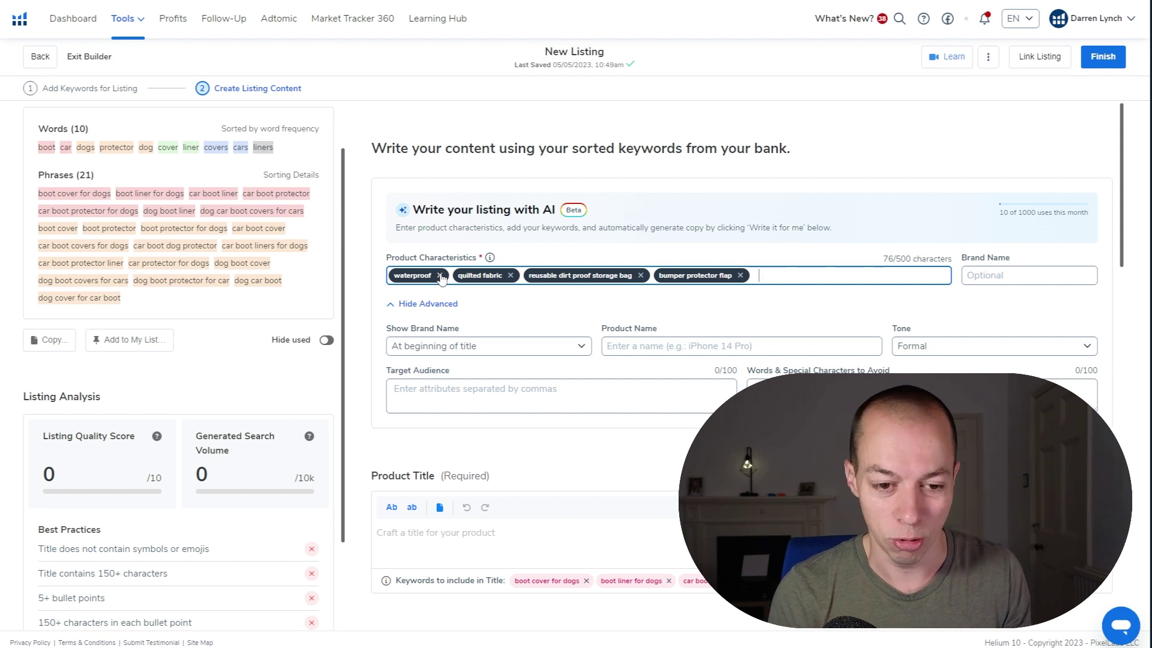
type("anti s")
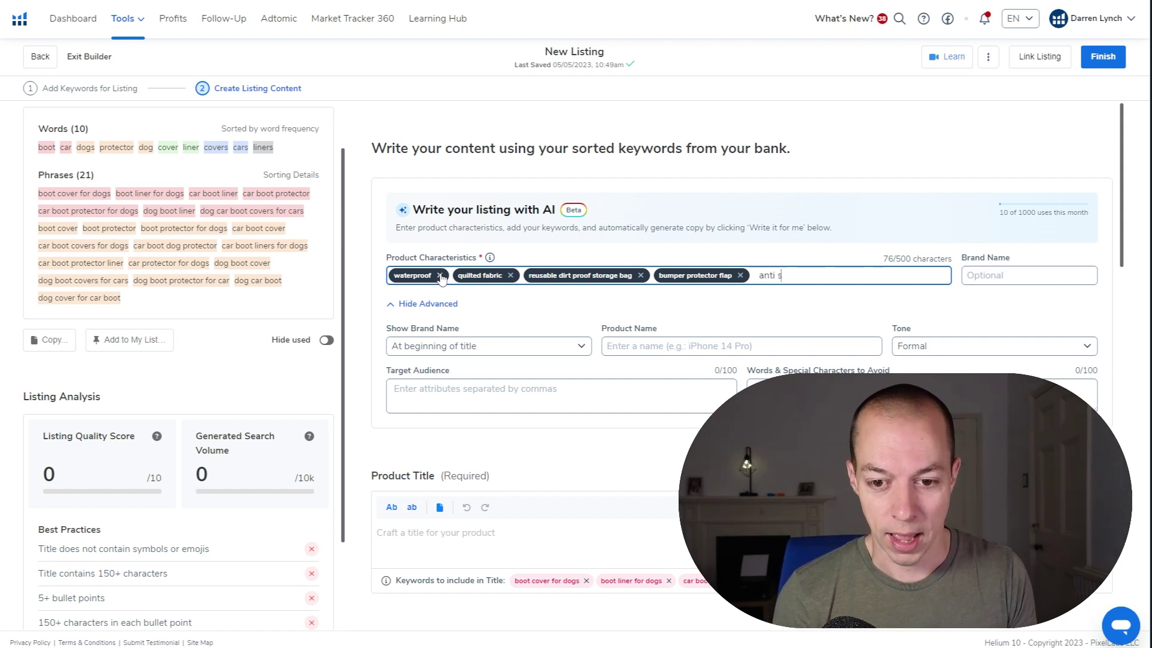
type("lip backing")
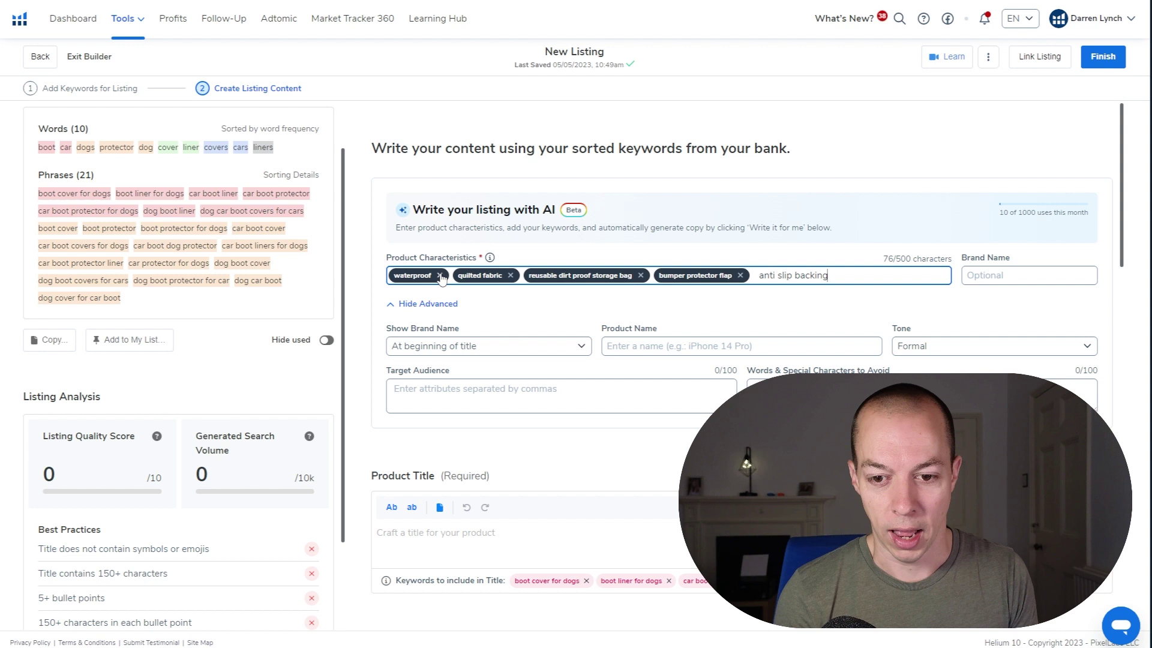
key("Return")
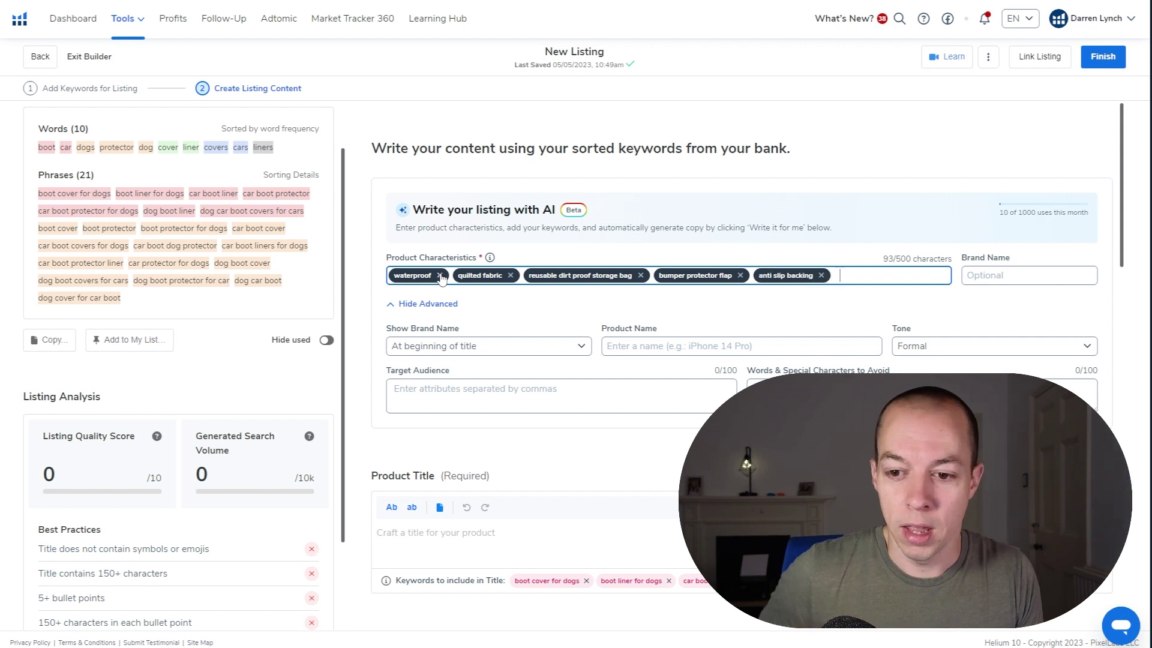
left_click(987, 275)
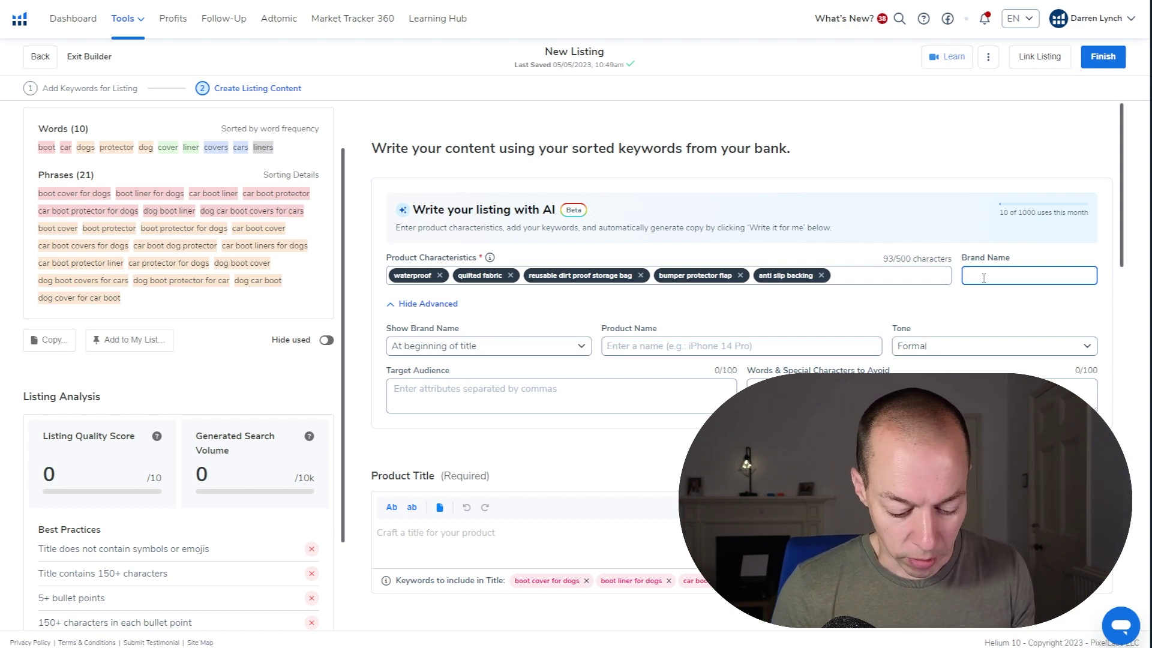
- Enter brand name LINERZ shown at the beginning of the title, and product name Car Boot Liner
type("LINERZ")
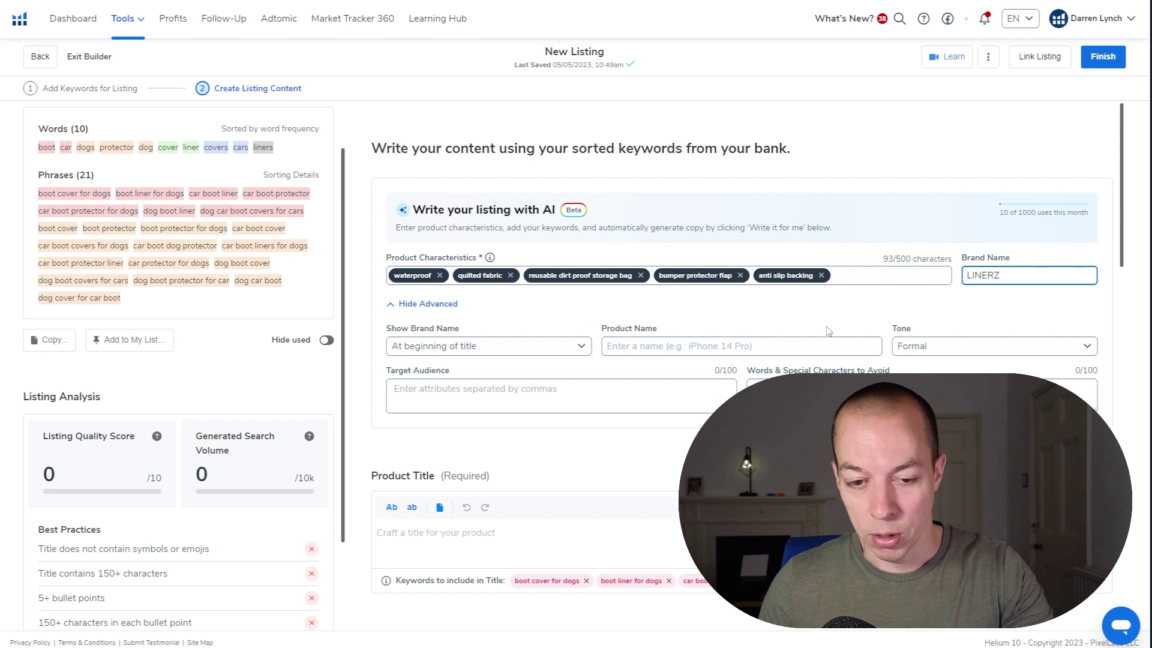
left_click(459, 348)
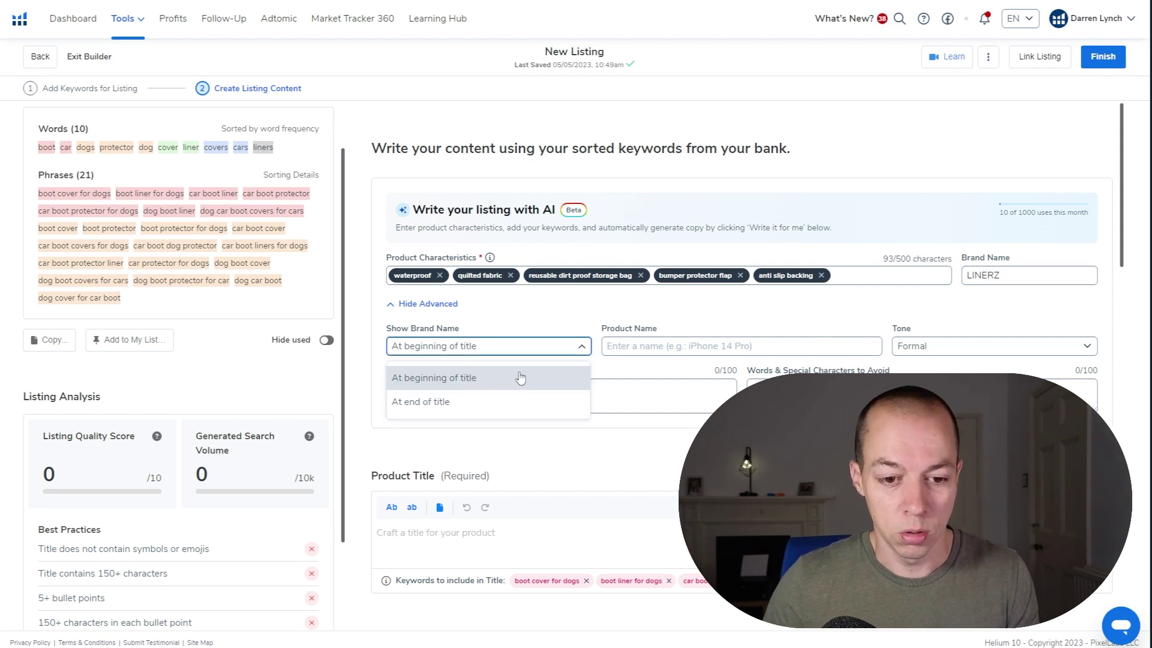
left_click(556, 316)
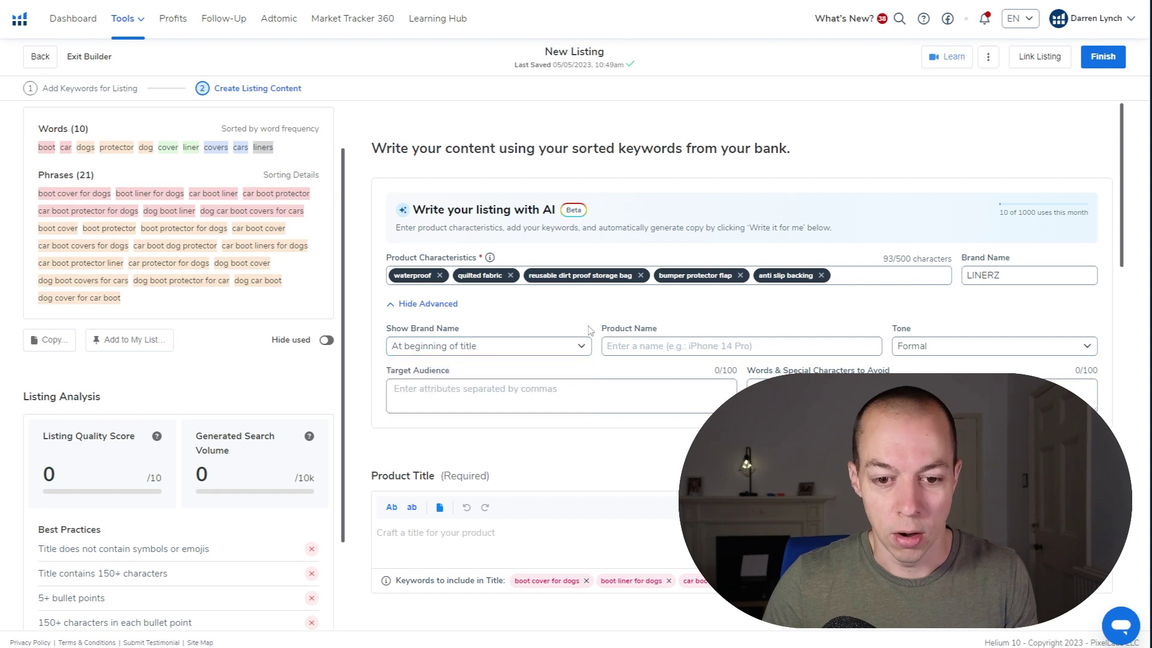
left_click(641, 346)
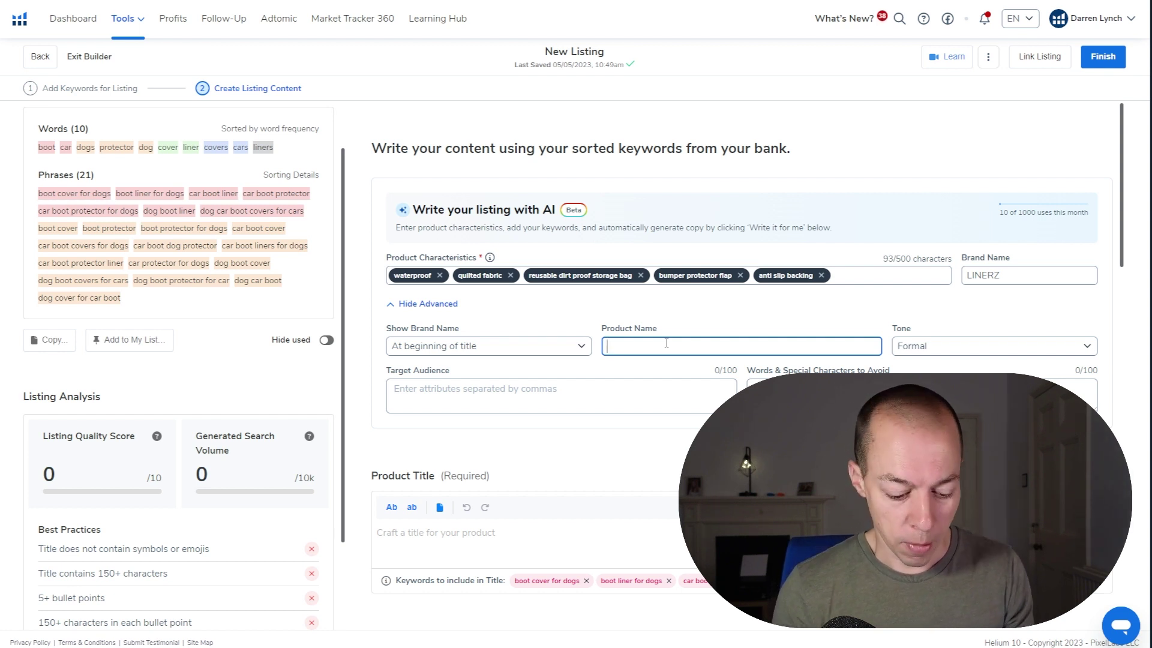
type("Car Boot Liner")
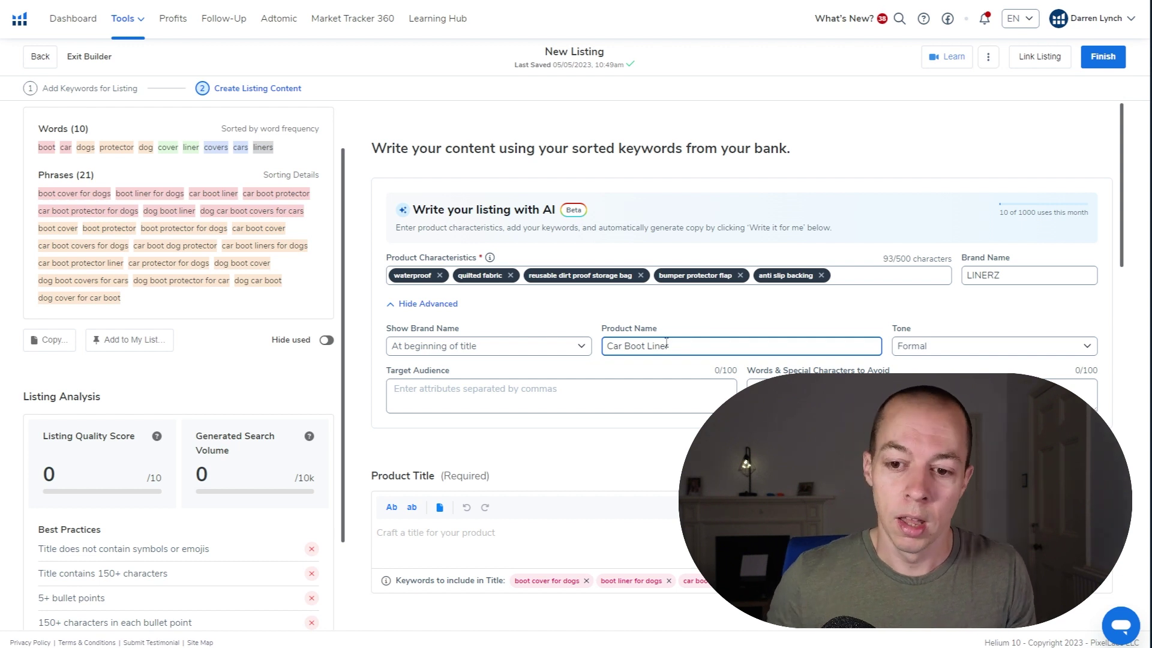
left_click(960, 345)
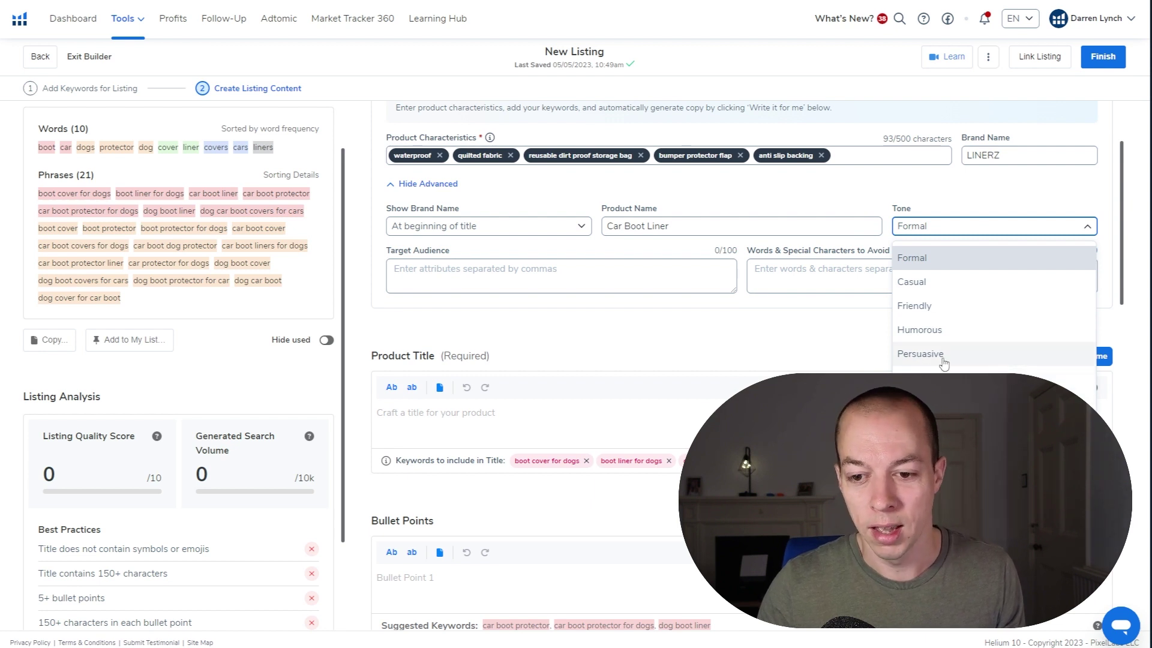
- Set the writing tone to Friendly and the target audience to 'dog lovers'
left_click(929, 306)
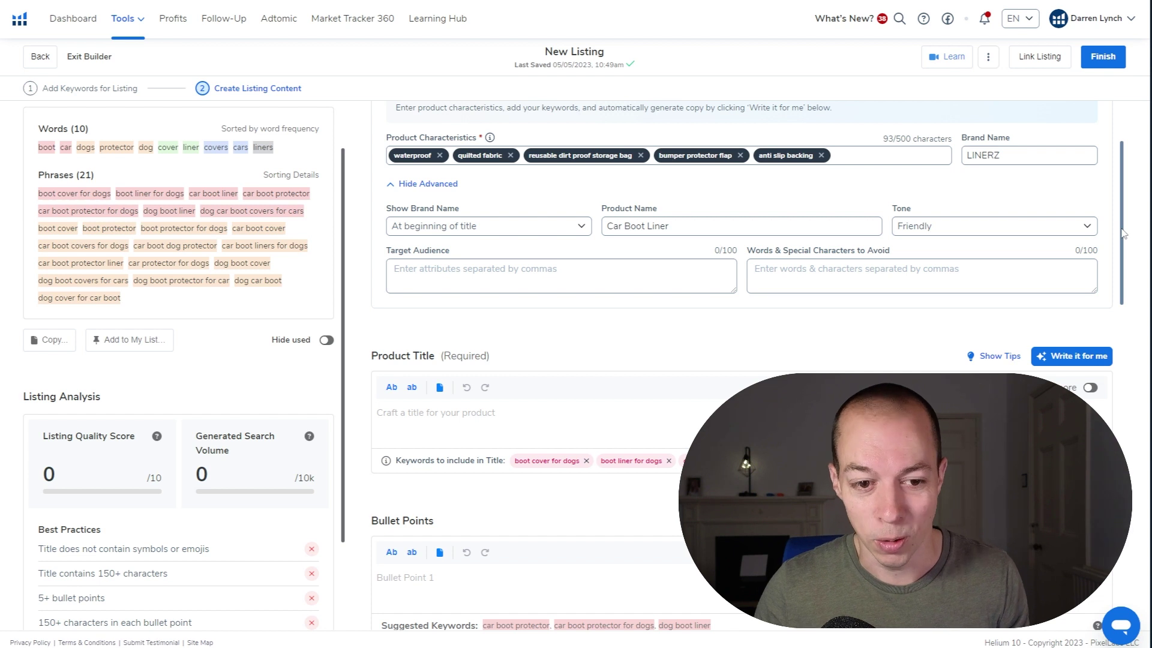
left_click(475, 273)
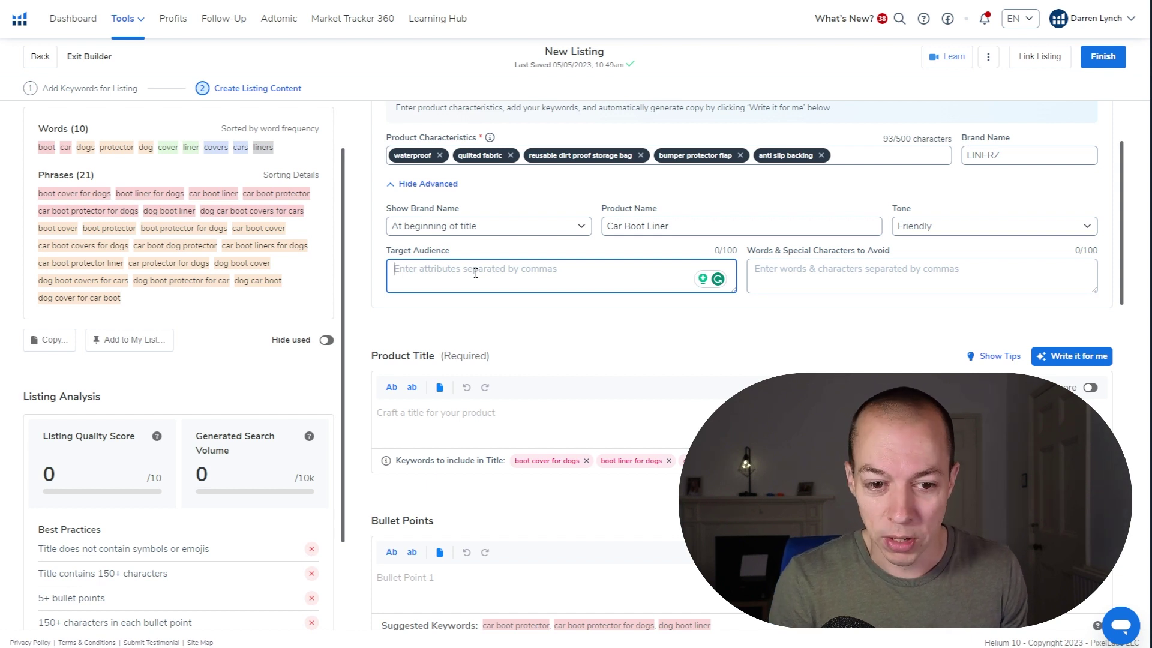
type("dog lovers")
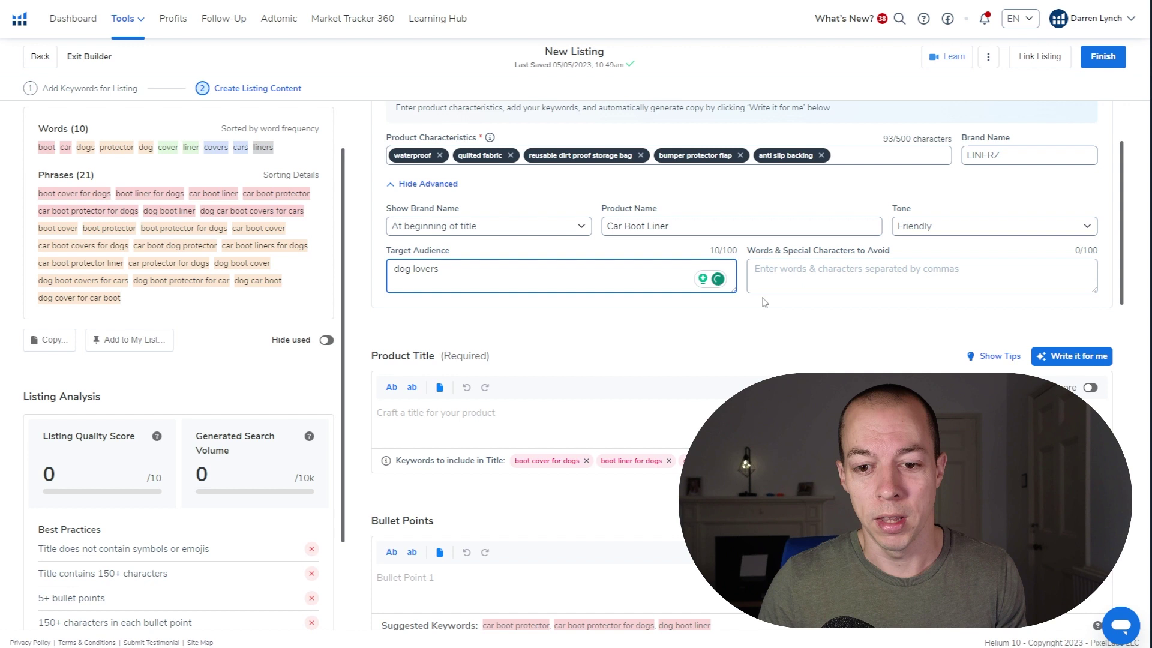
- List 'hammock back seat velcro' as words for the AI to avoid
left_click(784, 280)
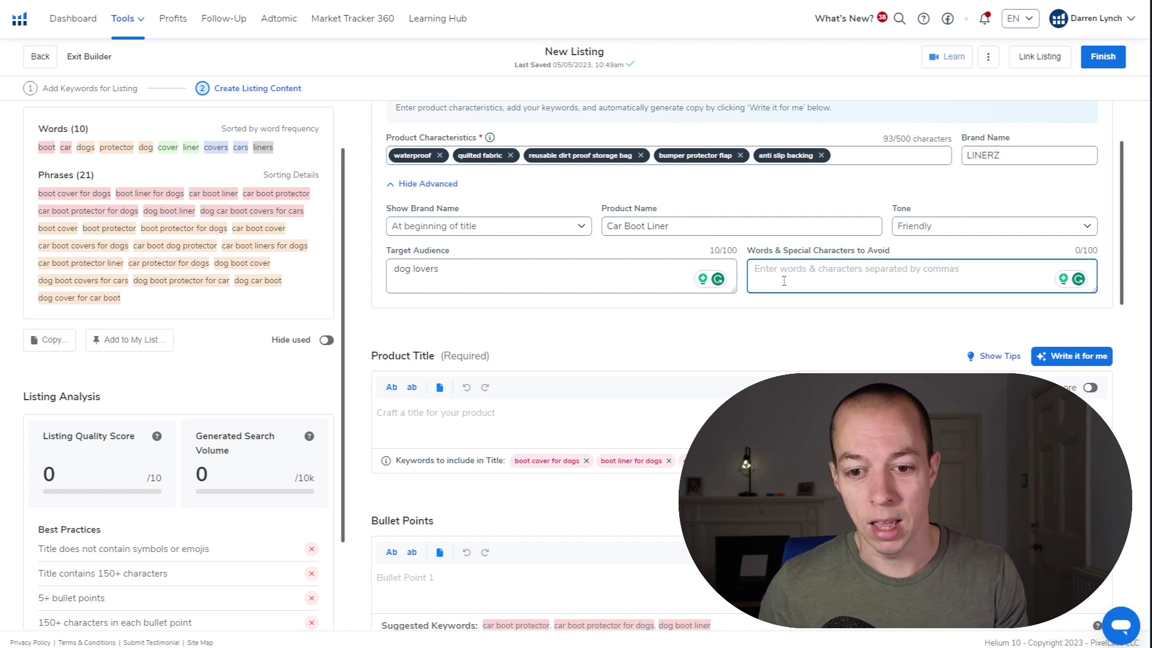
type("hammock")
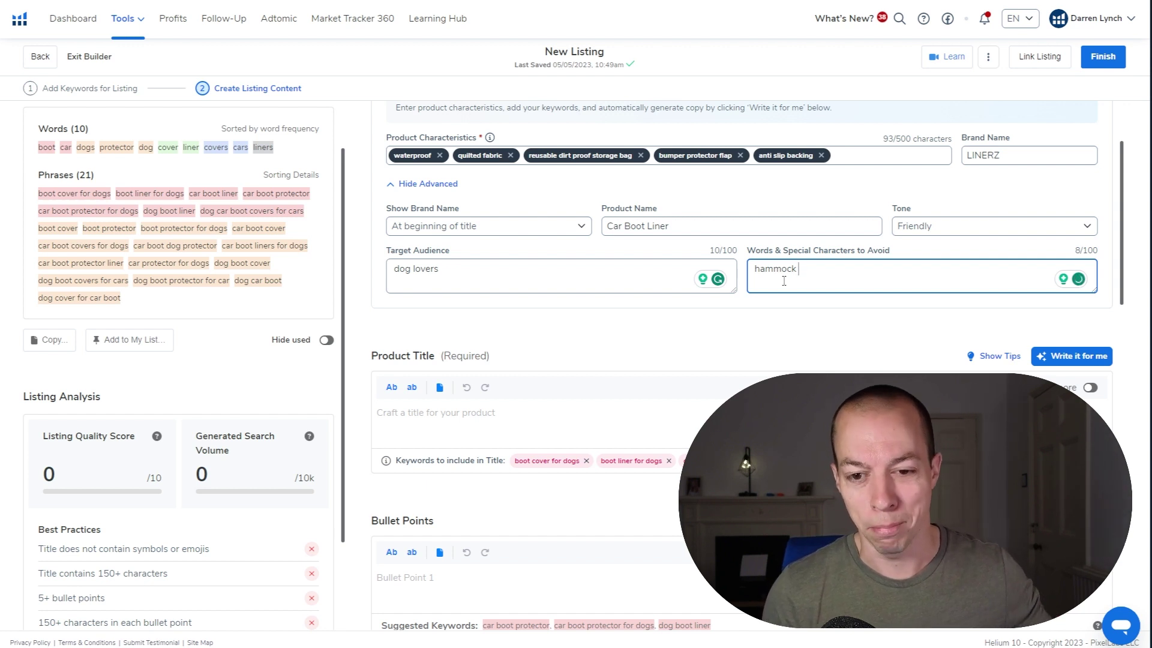
type("back seat ")
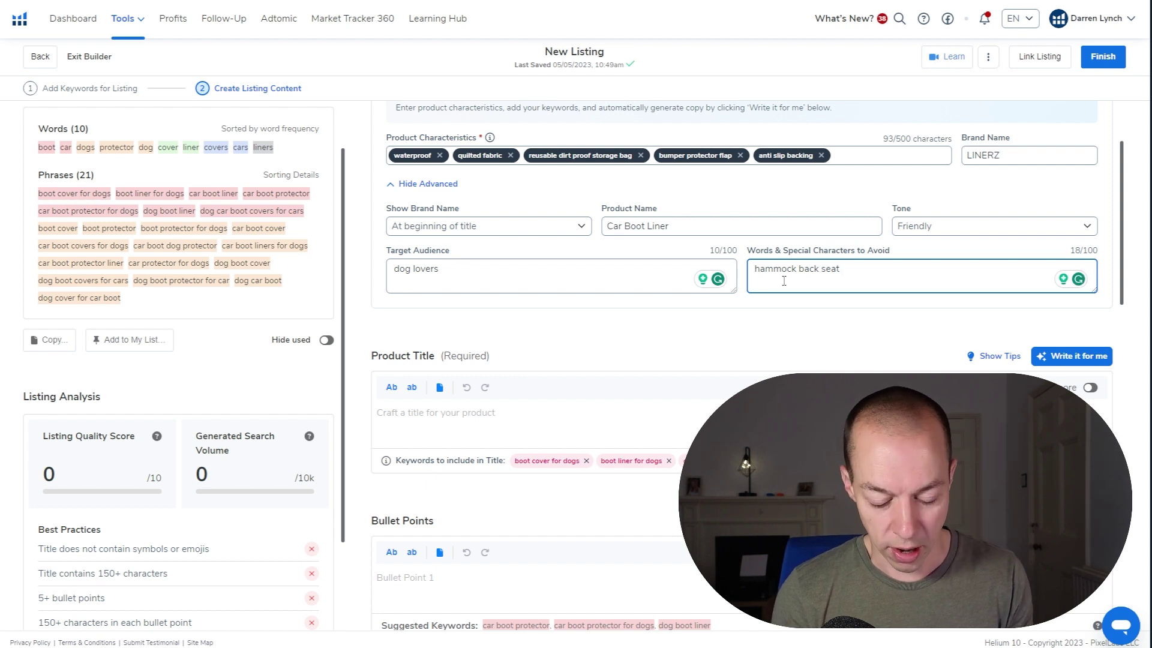
type("velcro")
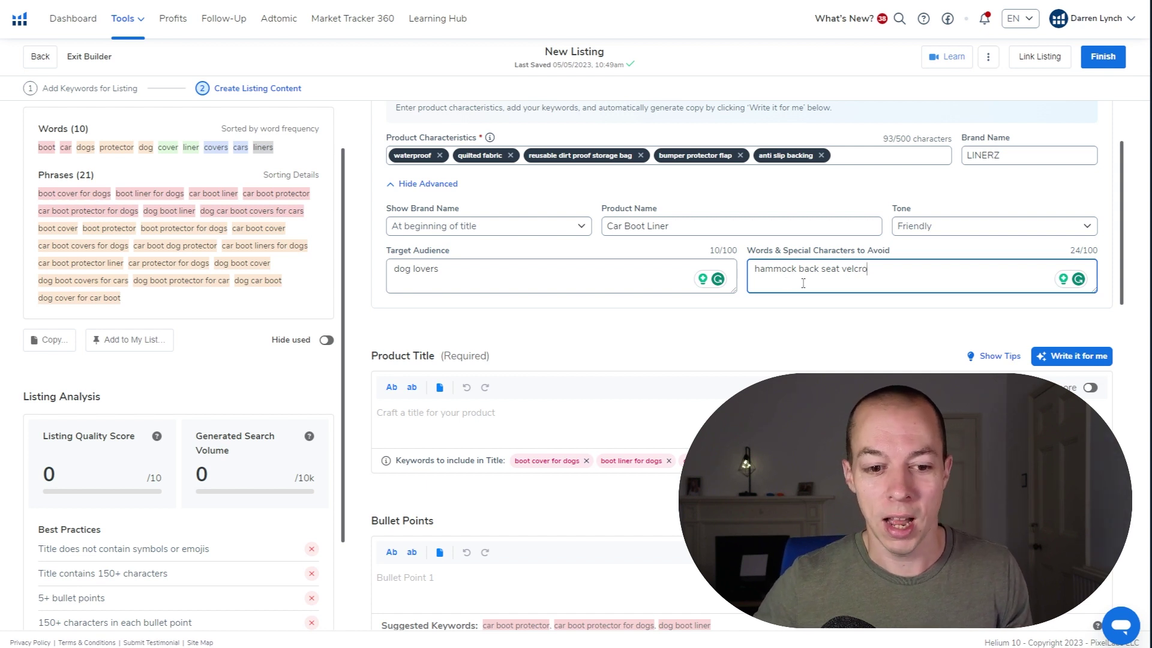
- In the title keyword list, add car boot protector and uncheck boot cover for dogs
scroll(762, 318, "down", 2)
scroll(733, 288, "down", 2)
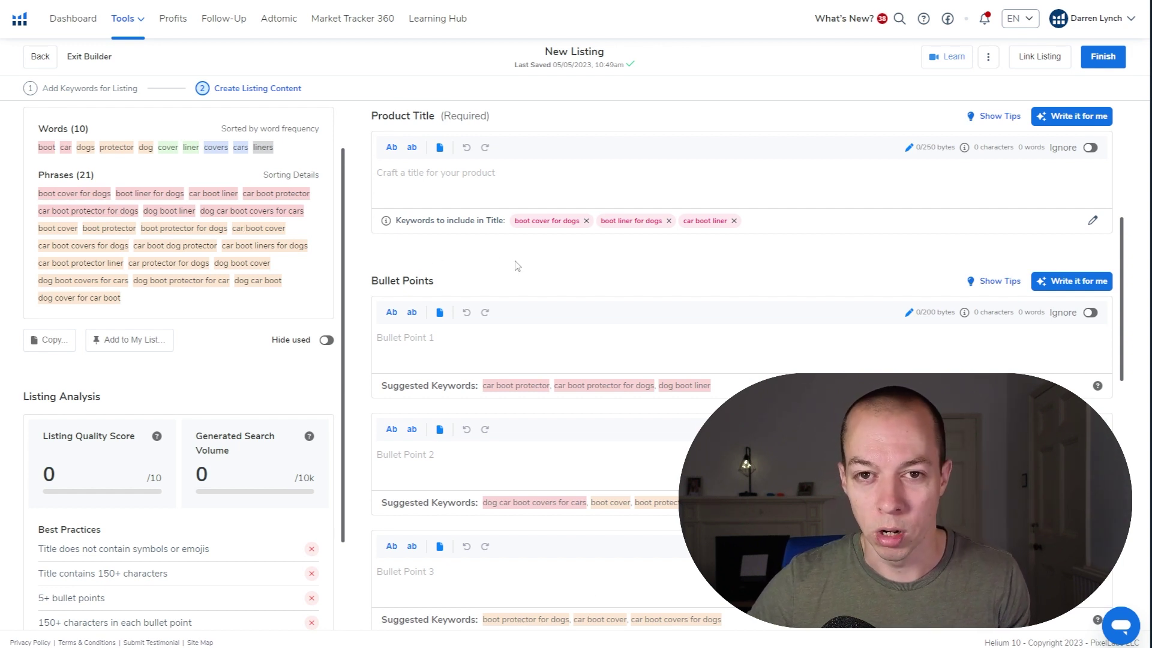
scroll(618, 318, "down", 3)
scroll(652, 329, "up", 1)
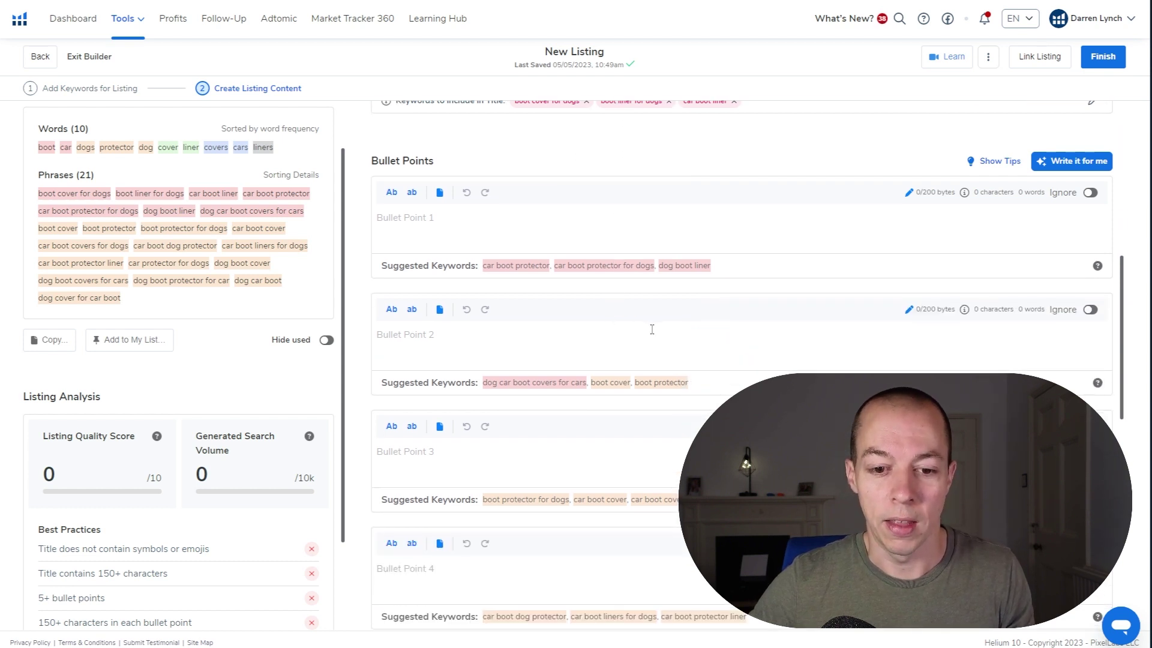
scroll(652, 330, "down", 4)
scroll(631, 379, "up", 2)
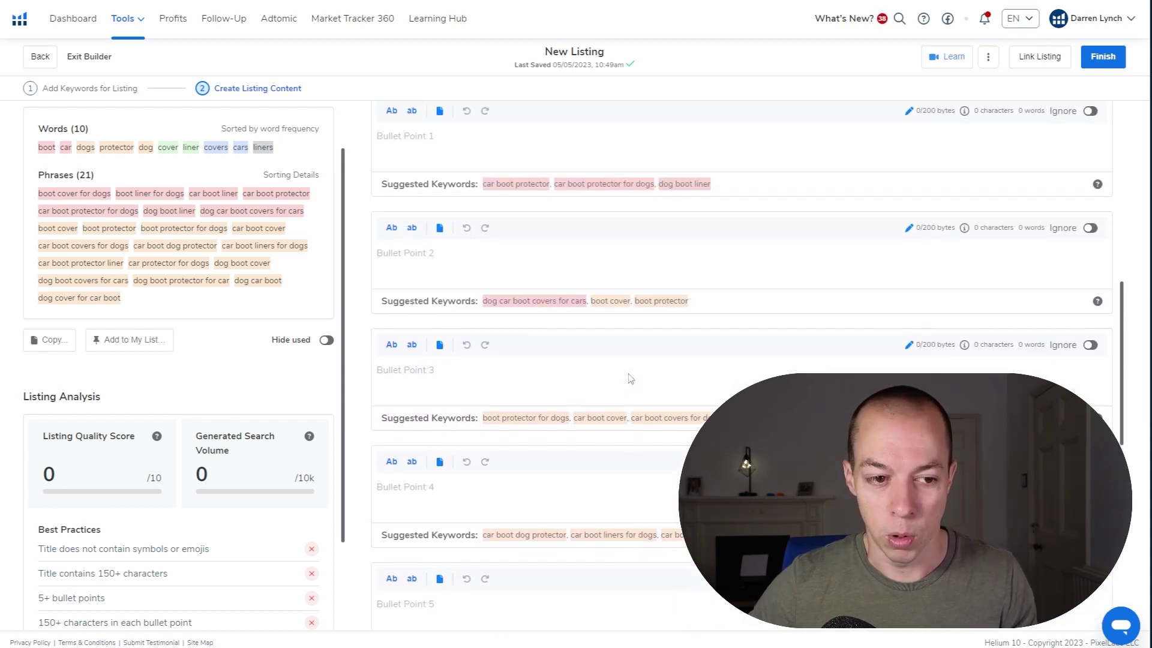
scroll(631, 379, "up", 1)
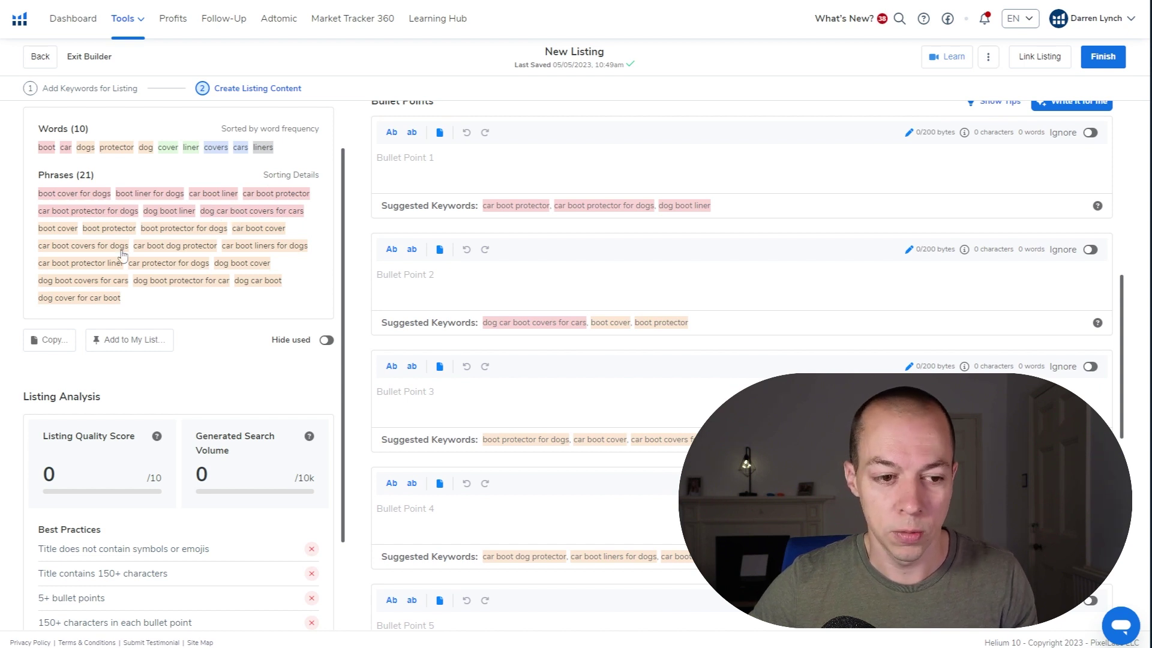
scroll(548, 308, "up", 4)
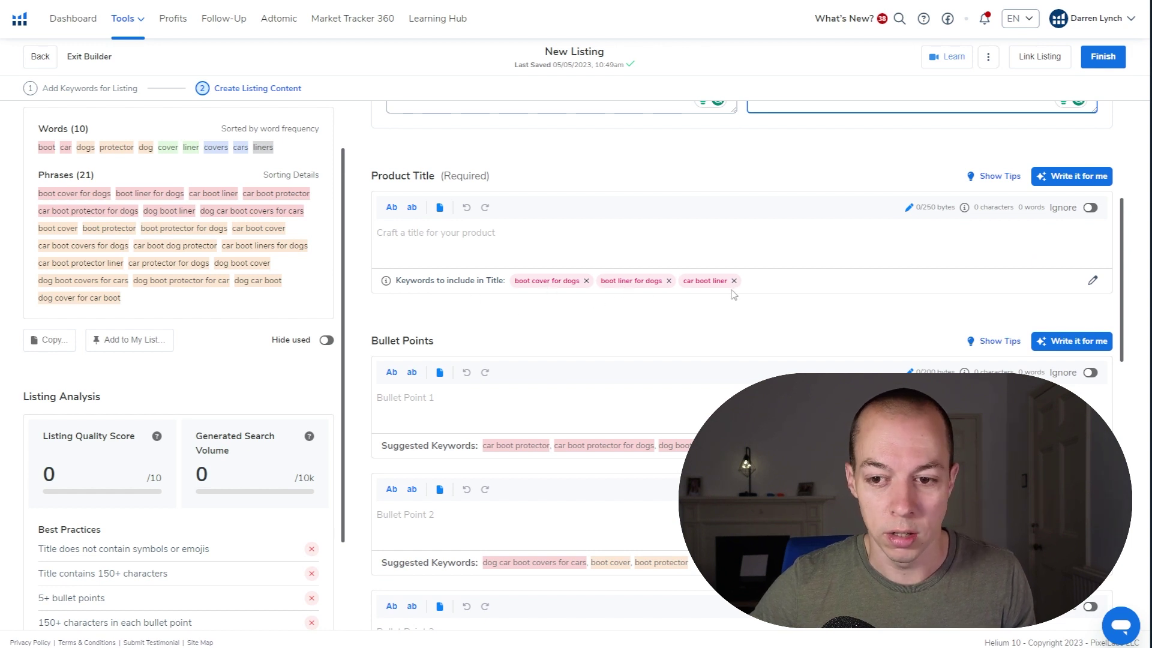
left_click(1092, 281)
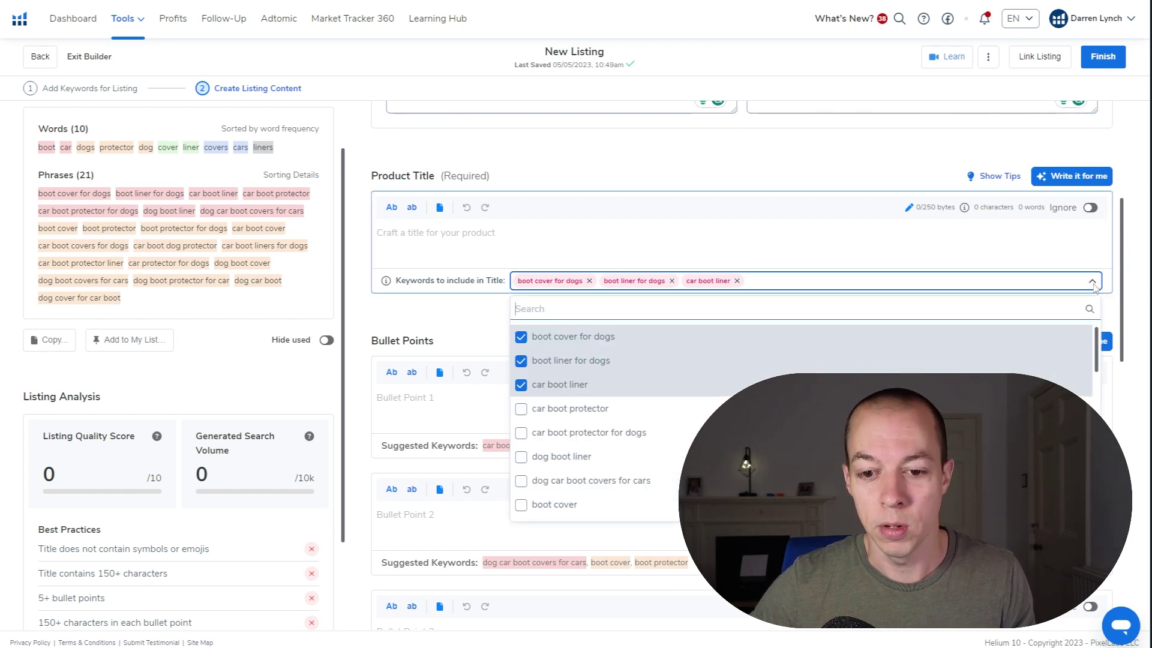
left_click(521, 410)
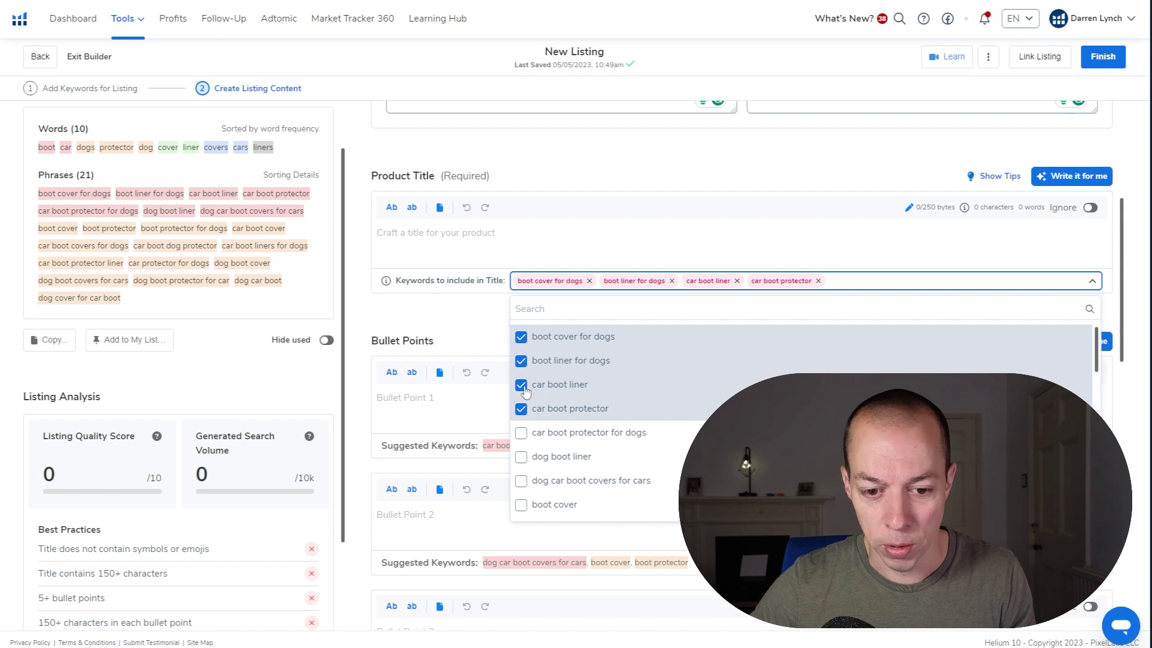
left_click(521, 340)
- Swap car boot protector for 'car boot protector for dogs' and close the keyword list
scroll(660, 437, "down", 4)
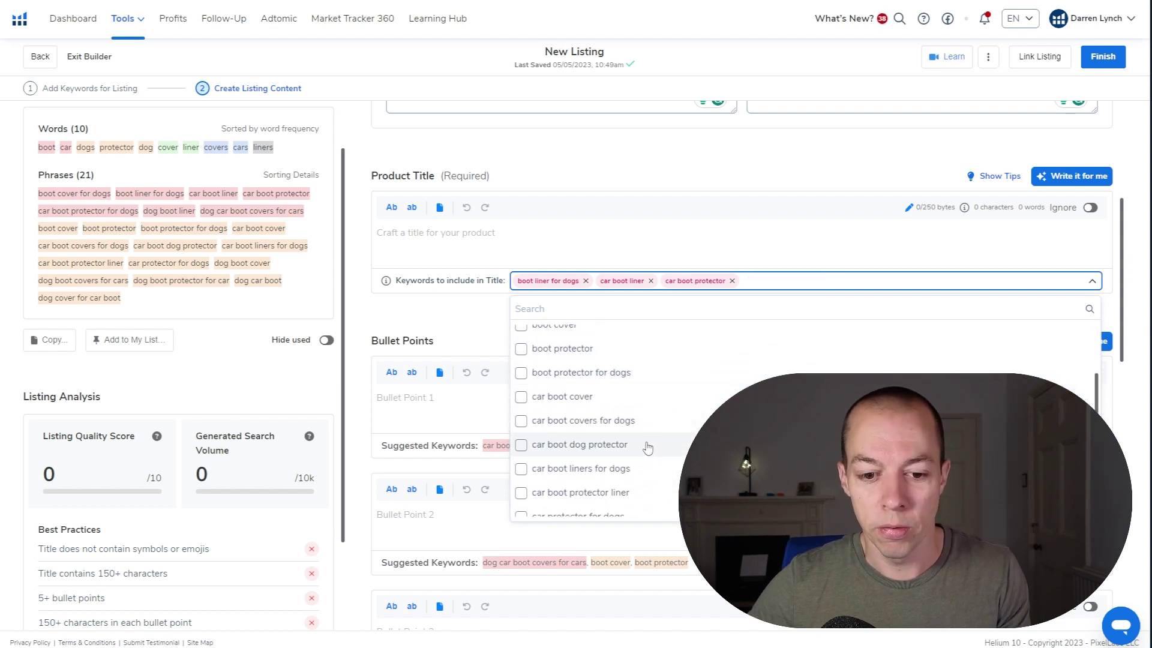
scroll(646, 442, "up", 2)
scroll(646, 442, "up", 2)
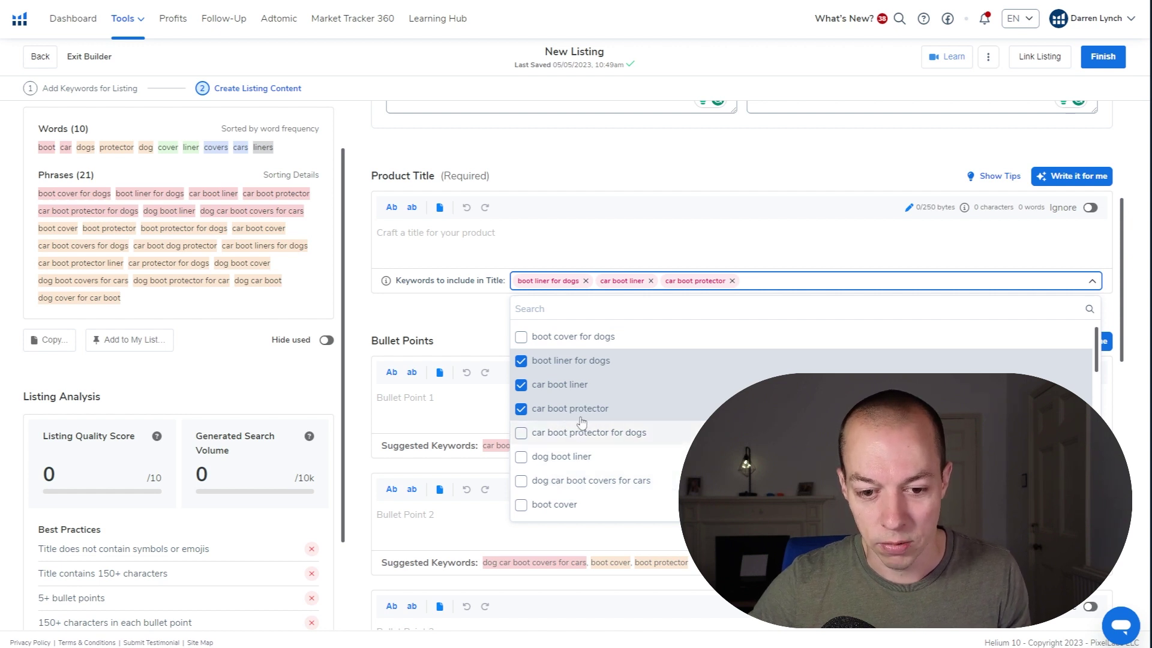
left_click(522, 410)
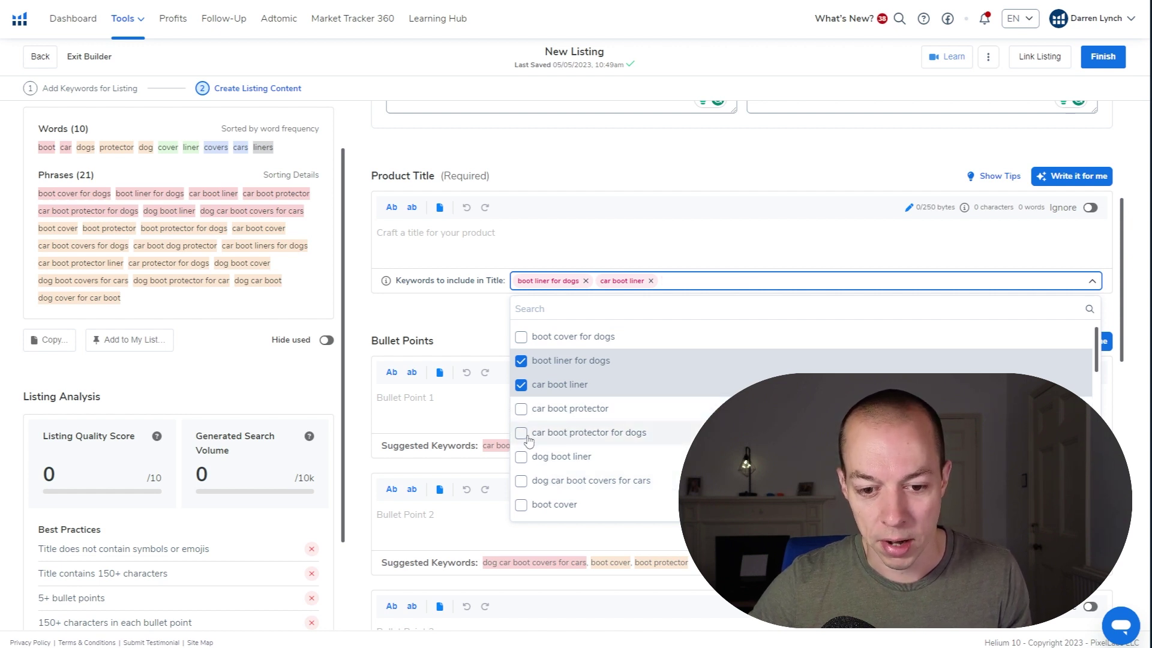
left_click(522, 437)
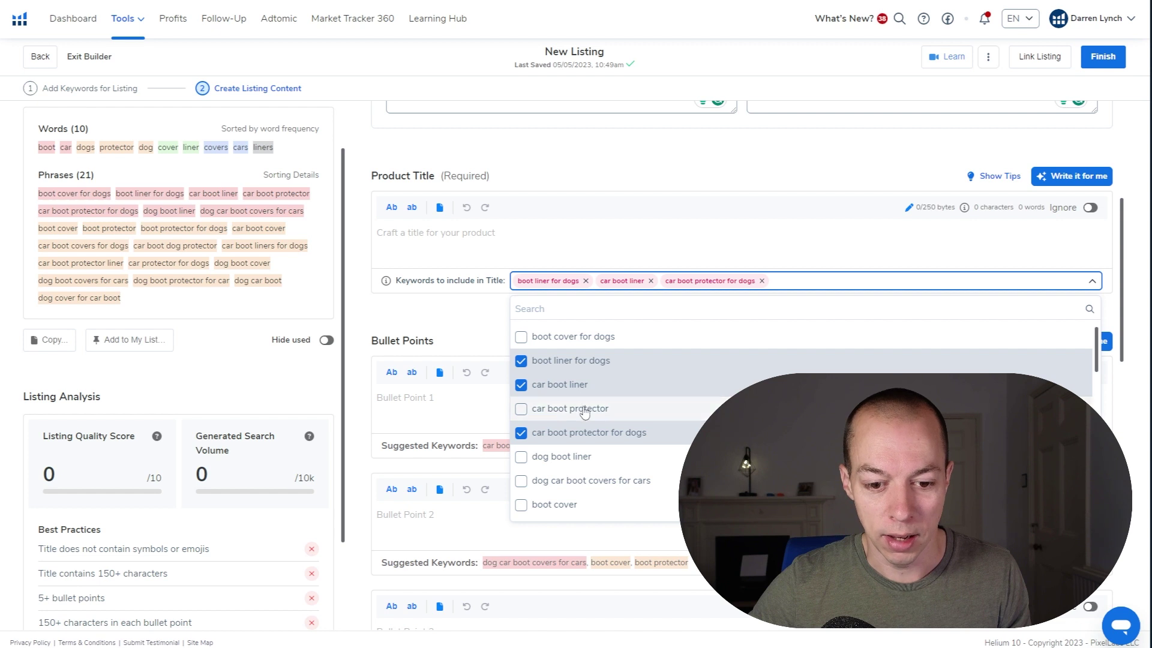
scroll(586, 435, "down", 2)
scroll(599, 436, "down", 4)
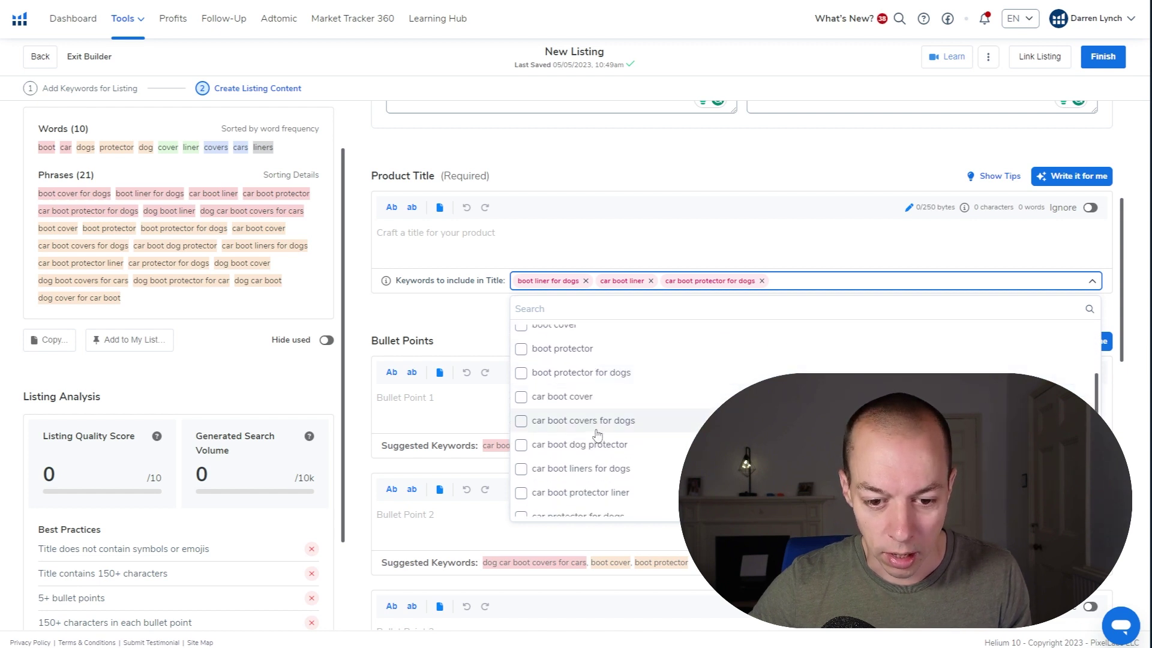
scroll(616, 445, "up", 6)
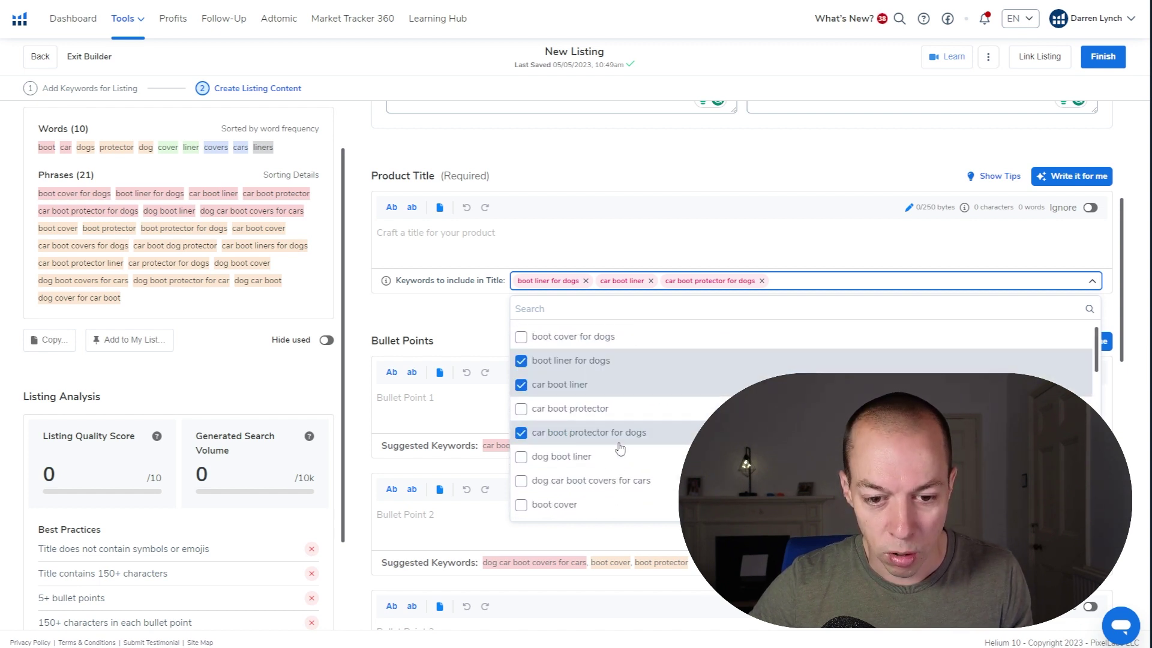
left_click(423, 313)
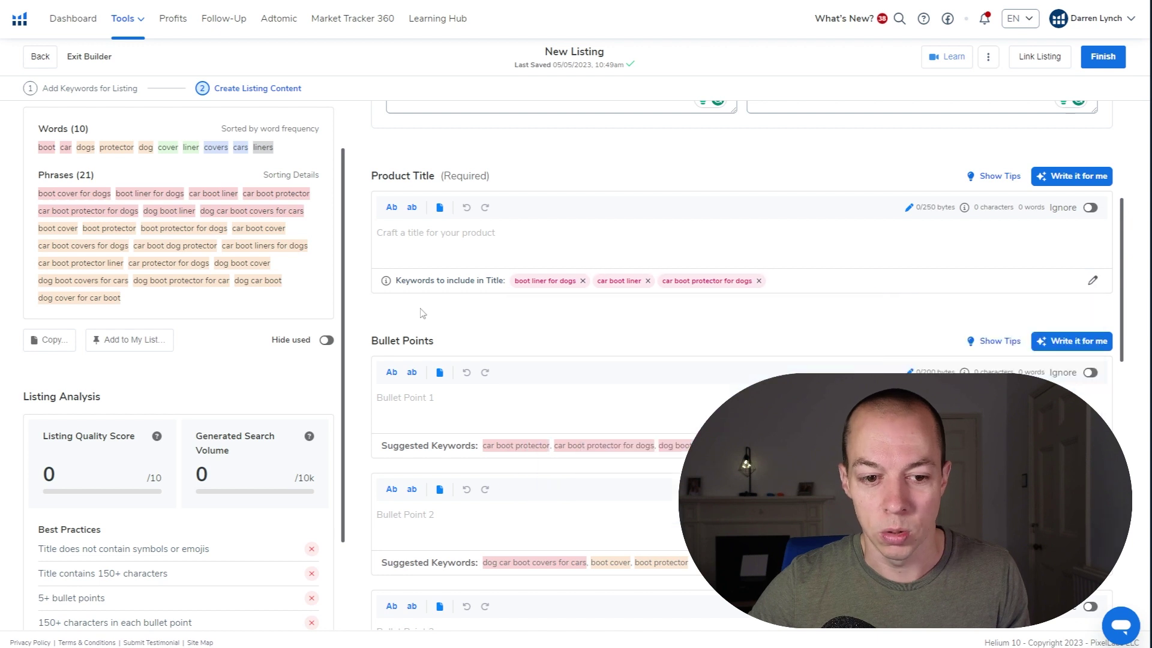
- Generate an AI product title, rewrite it for a second suggestion, then start AI bullet points
left_click(1063, 180)
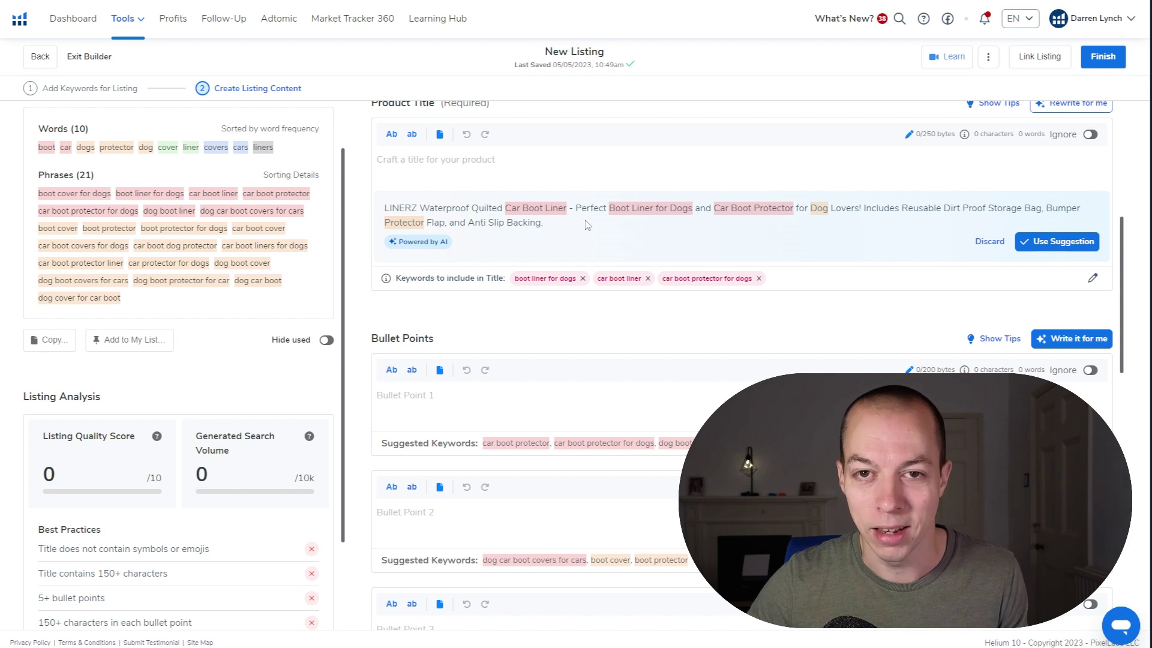
scroll(582, 239, "up", 1)
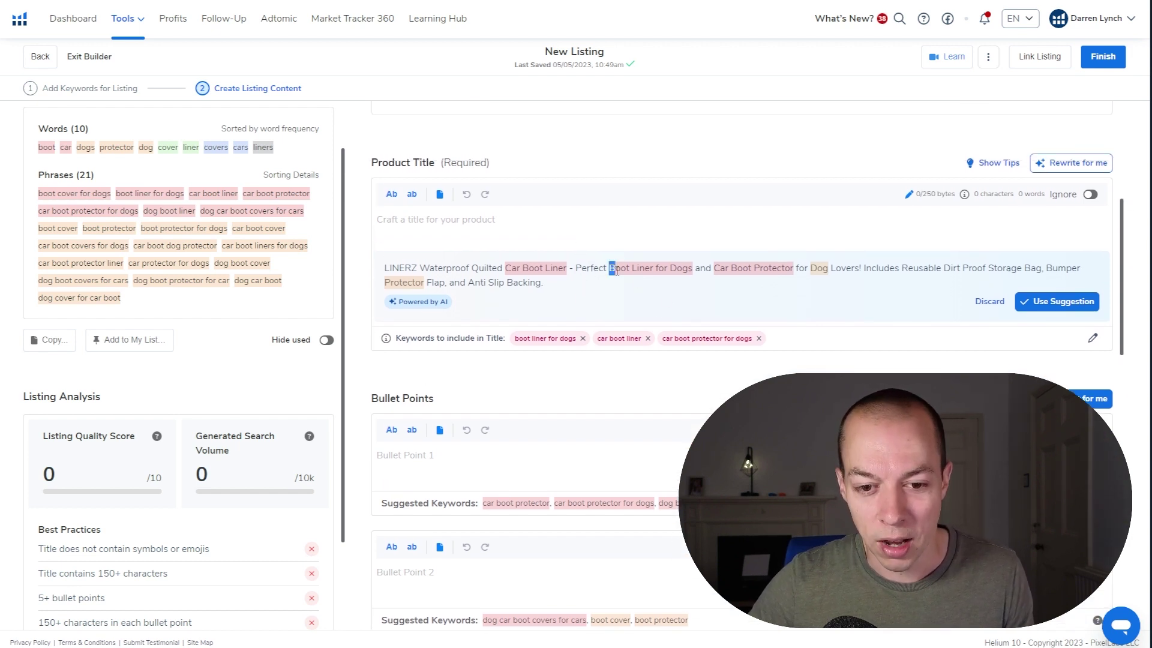
left_click_drag(616, 271, 811, 285)
left_click(813, 296)
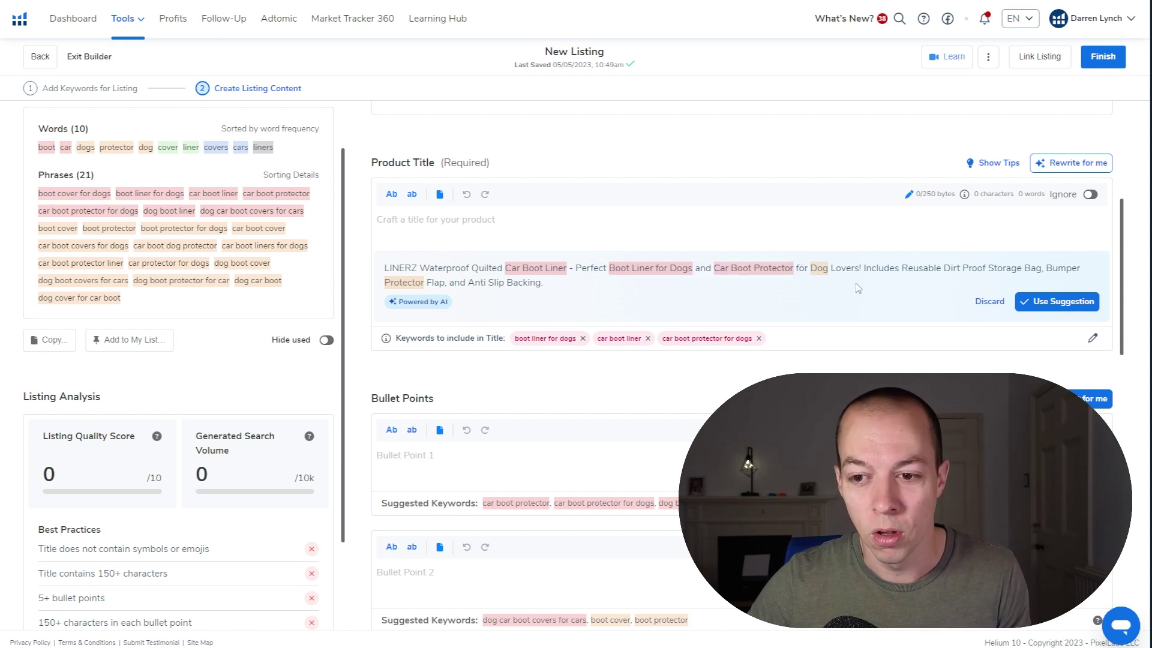
left_click(1065, 169)
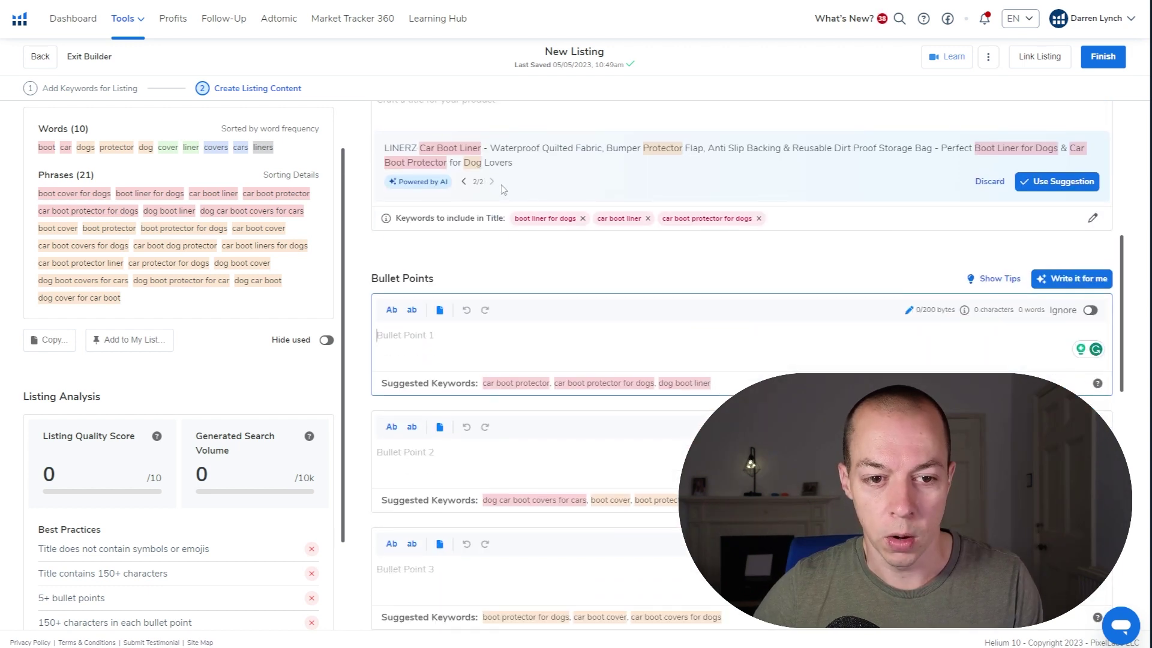
scroll(503, 189, "down", 2)
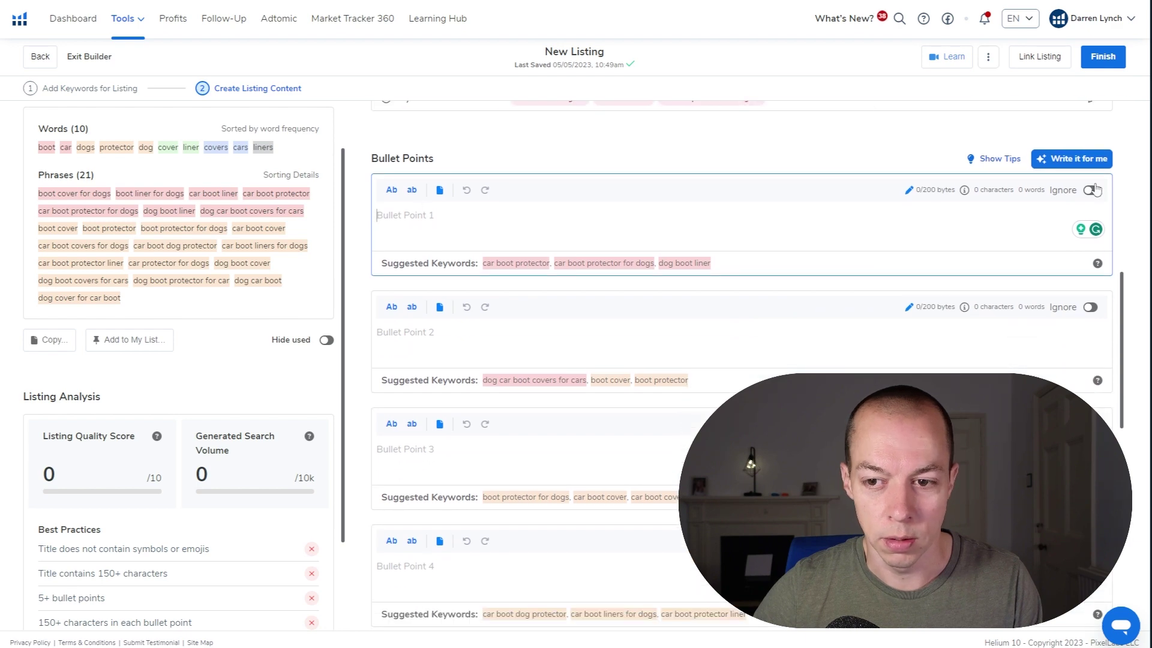
left_click(1080, 158)
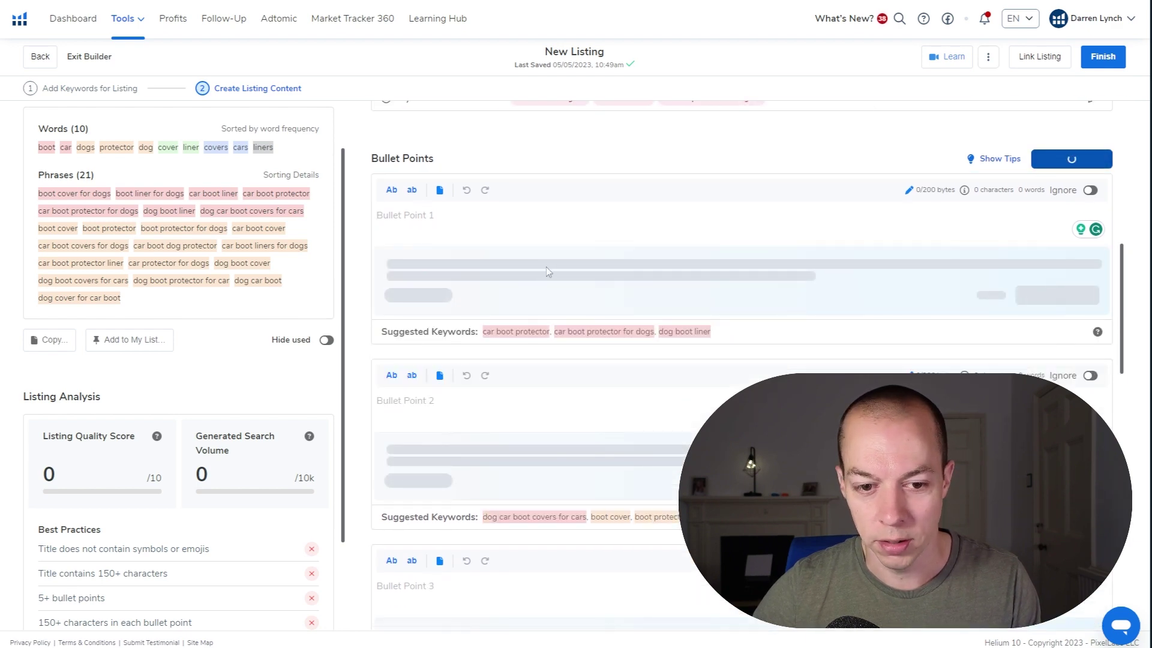
- Start AI description generation, then scroll back up to review the bullet point suggestions
scroll(546, 268, "down", 10)
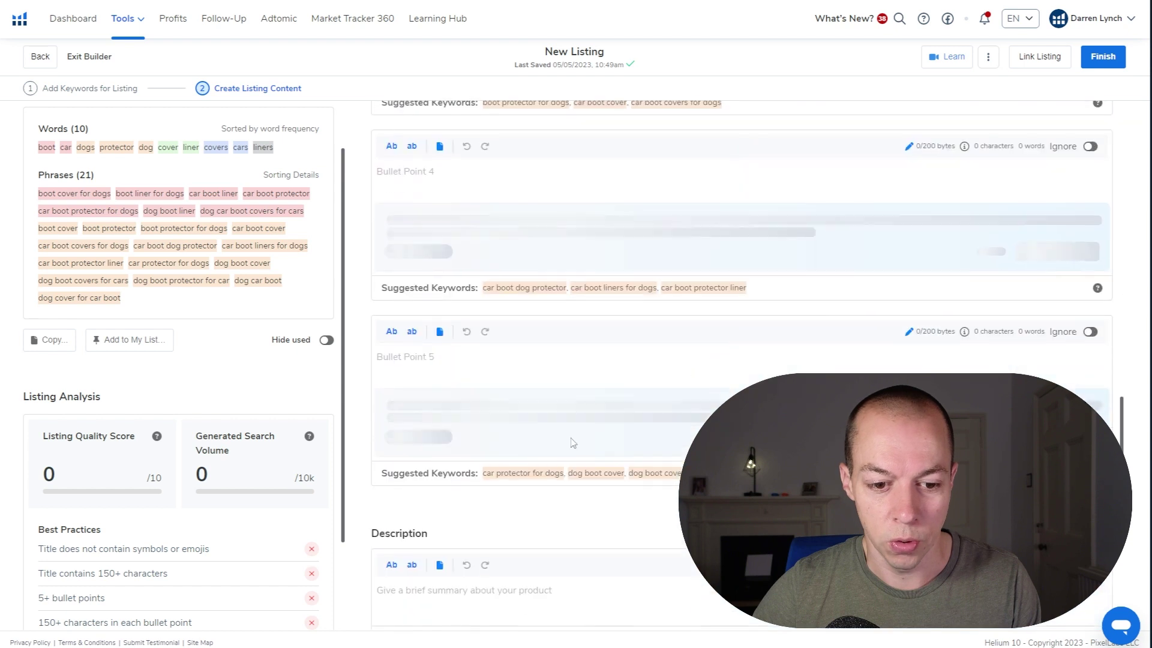
scroll(573, 442, "down", 3)
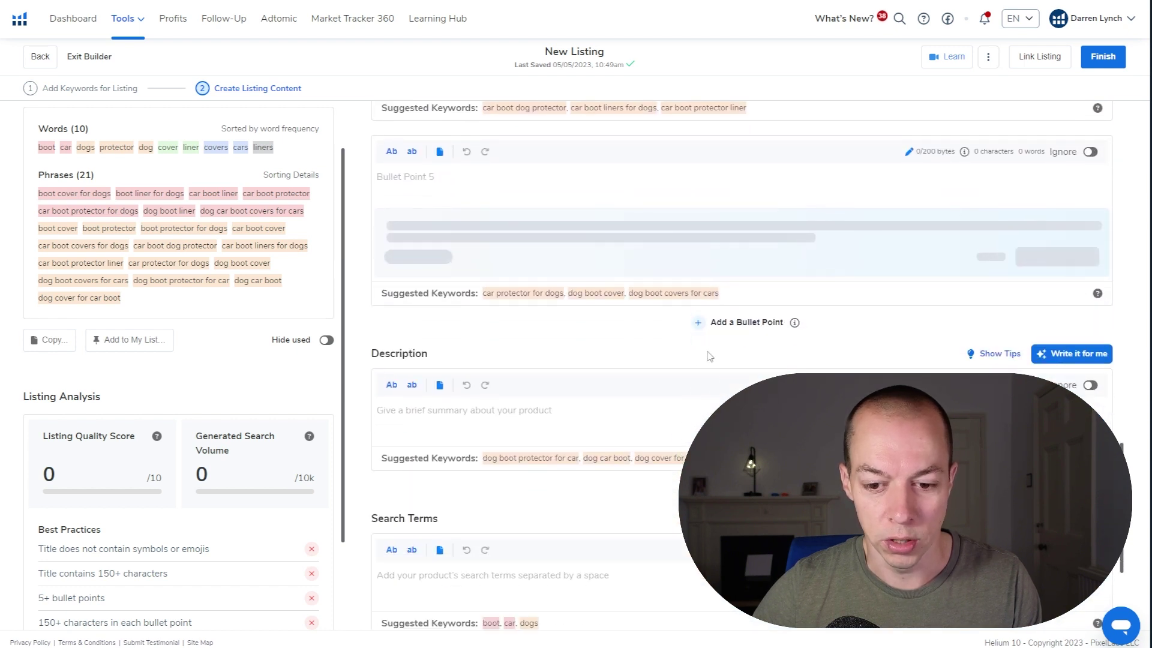
left_click(1038, 354)
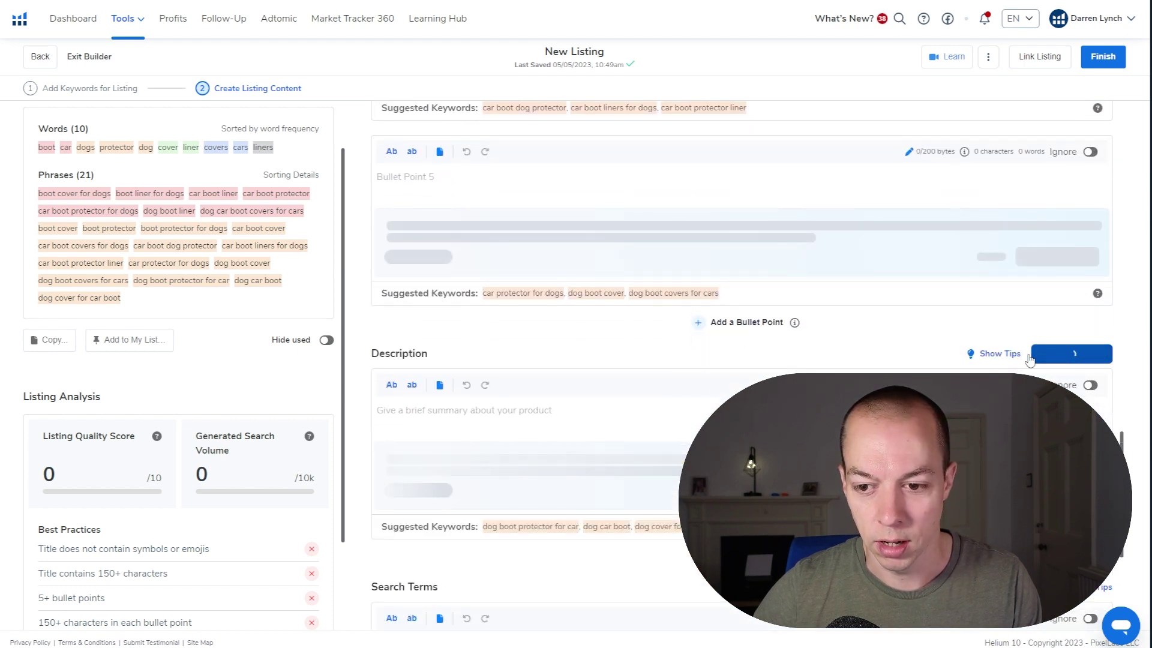
scroll(742, 365, "up", 4)
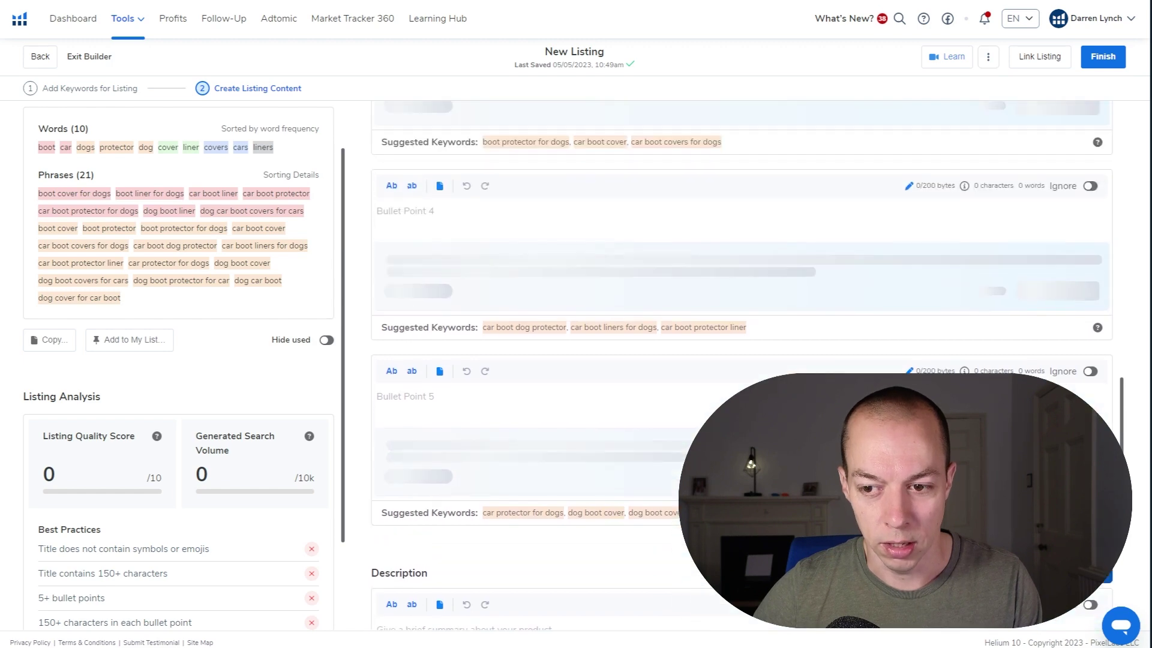
scroll(741, 365, "up", 12)
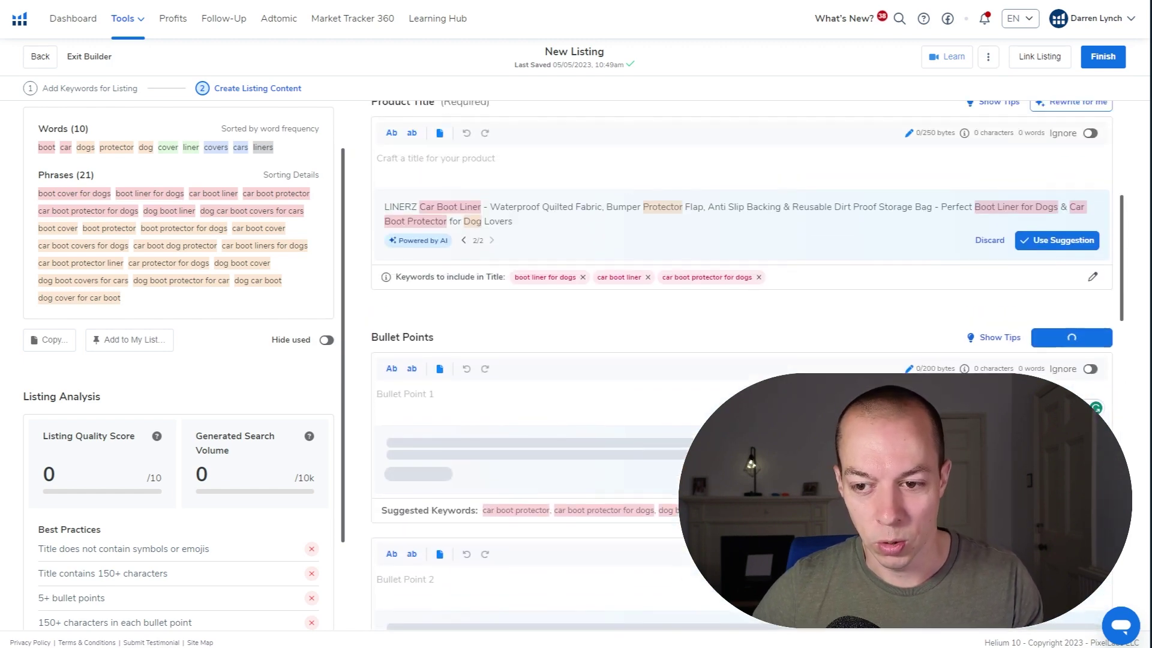
scroll(725, 385, "up", 1)
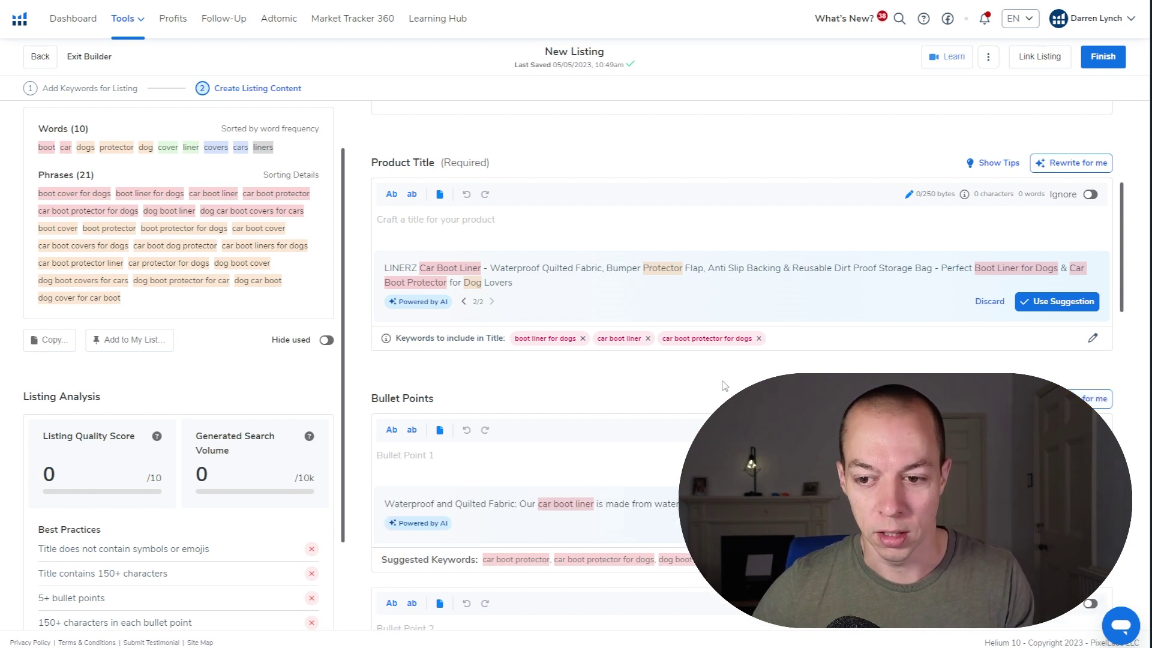
scroll(724, 385, "down", 5)
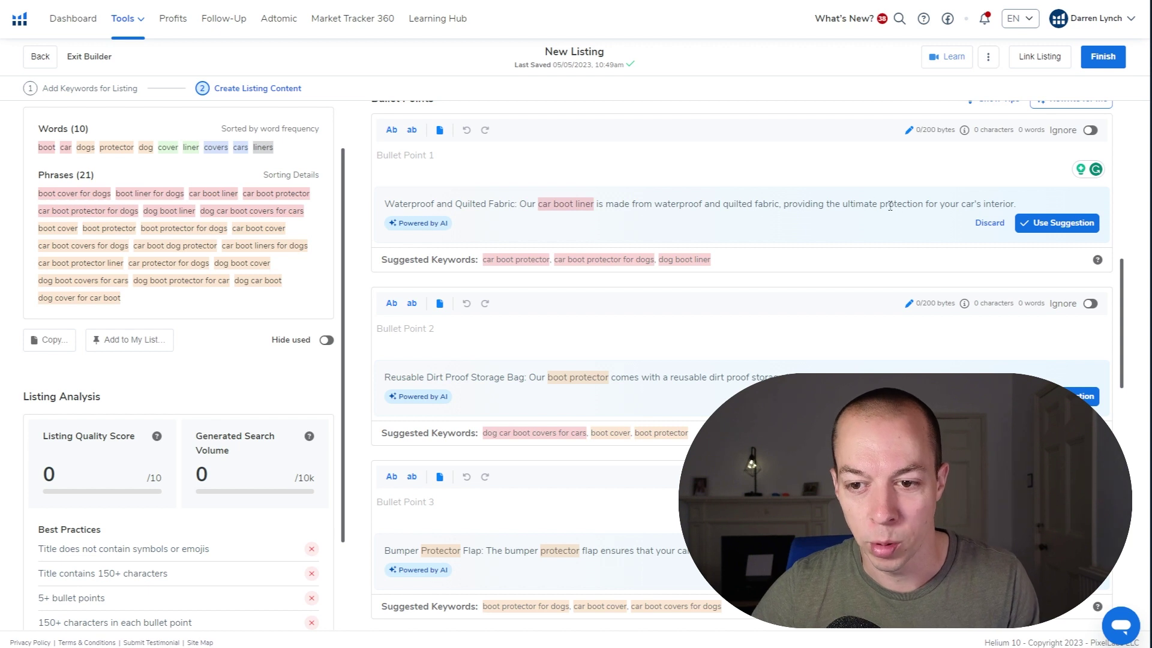
scroll(971, 238, "up", 1)
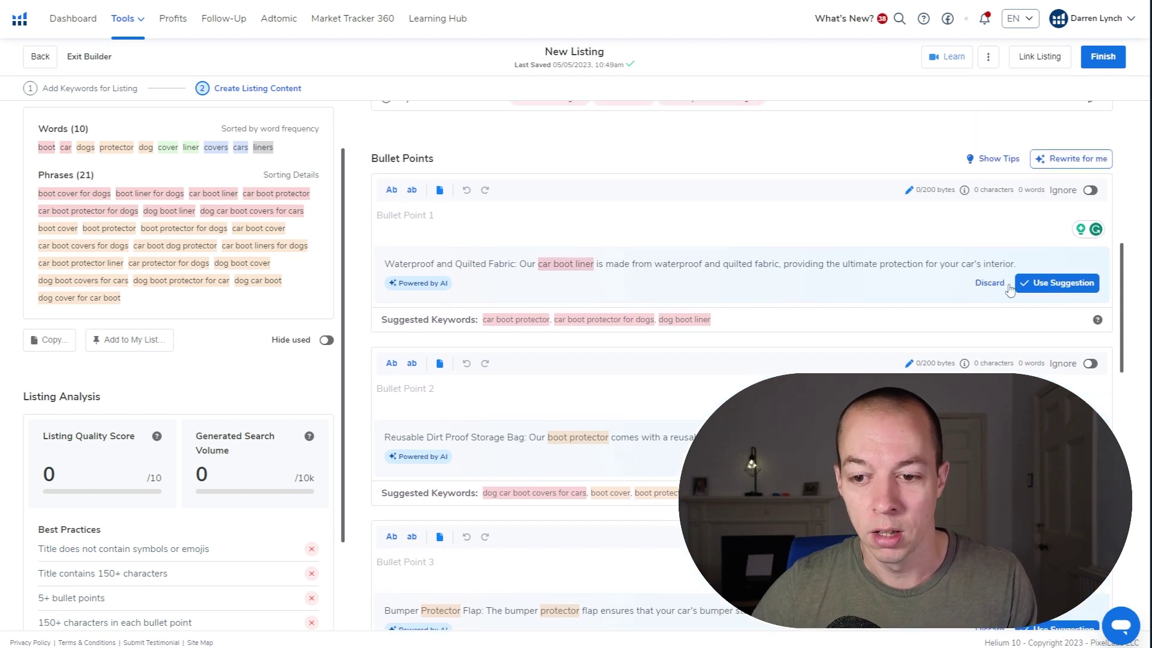
- Accept the AI suggestions for Bullet Points 1 through 4, bringing the score to 3.7/10
left_click(1051, 290)
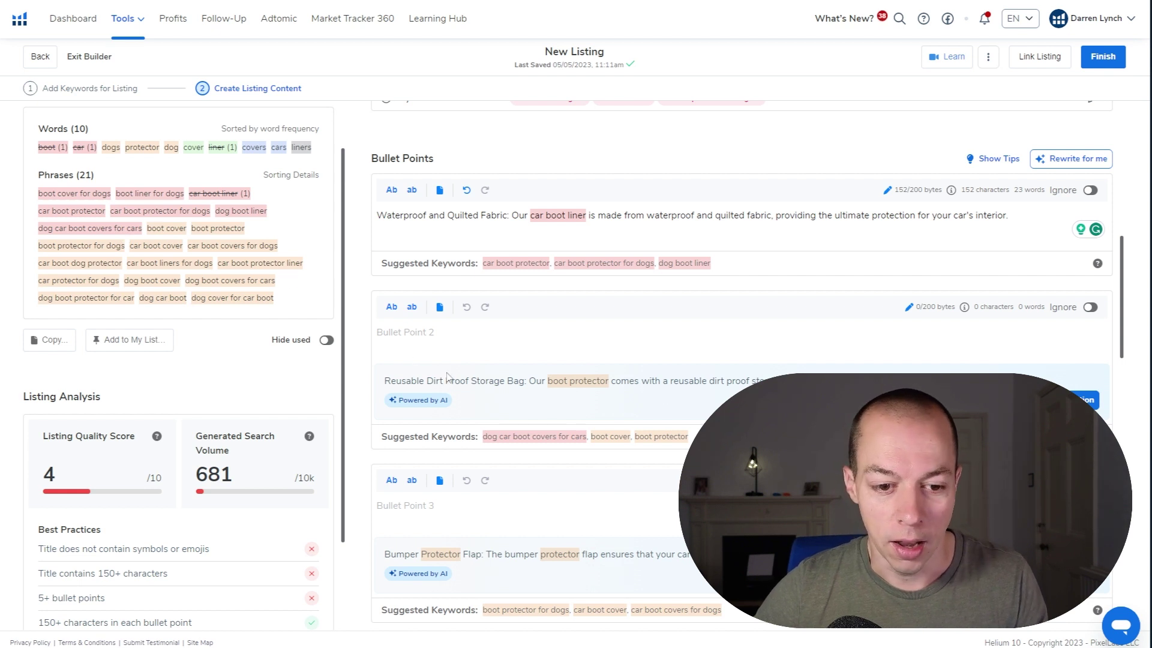
scroll(420, 336, "down", 1)
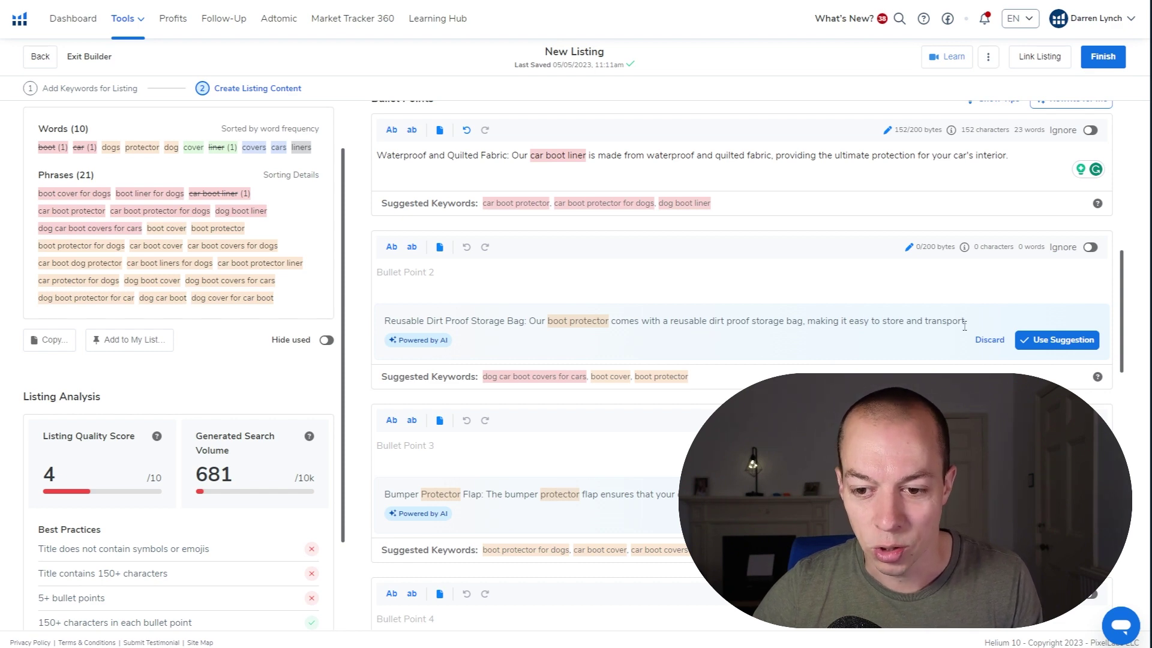
left_click(1052, 342)
scroll(1046, 359, "down", 4)
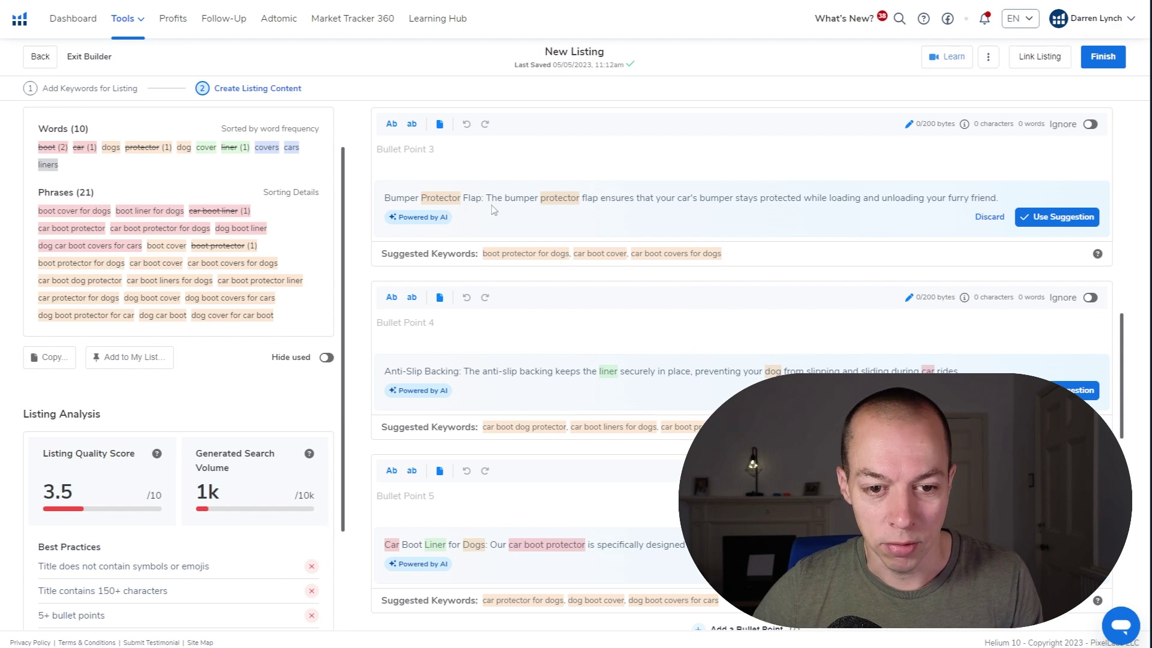
scroll(521, 238, "up", 15)
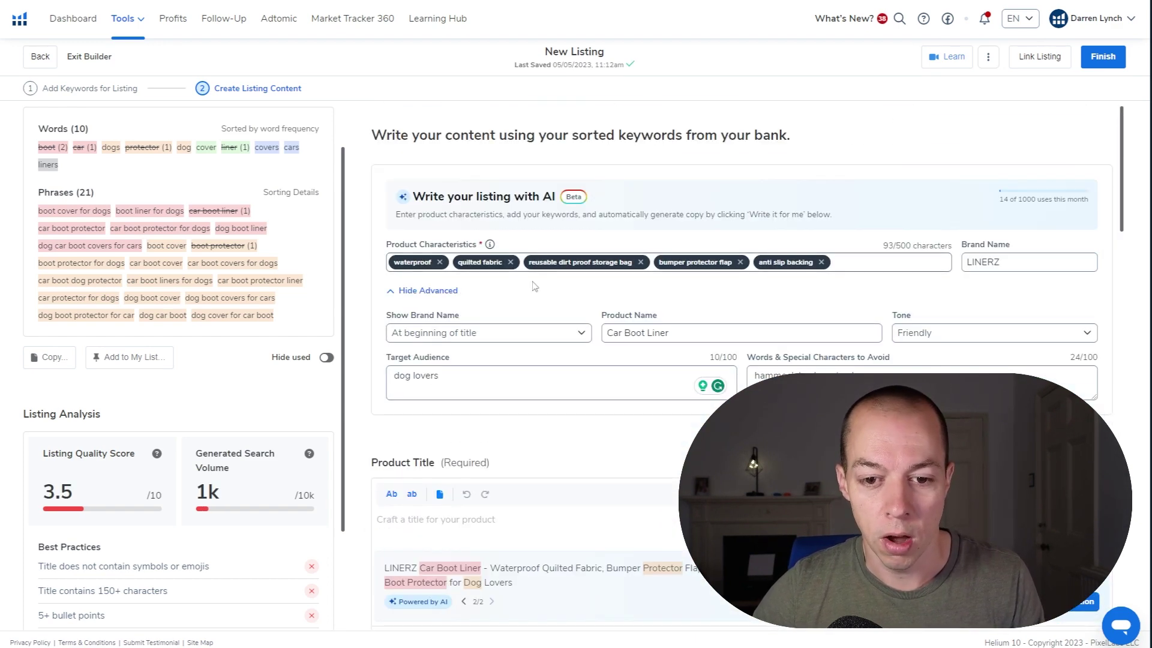
scroll(540, 288, "down", 10)
scroll(600, 317, "down", 5)
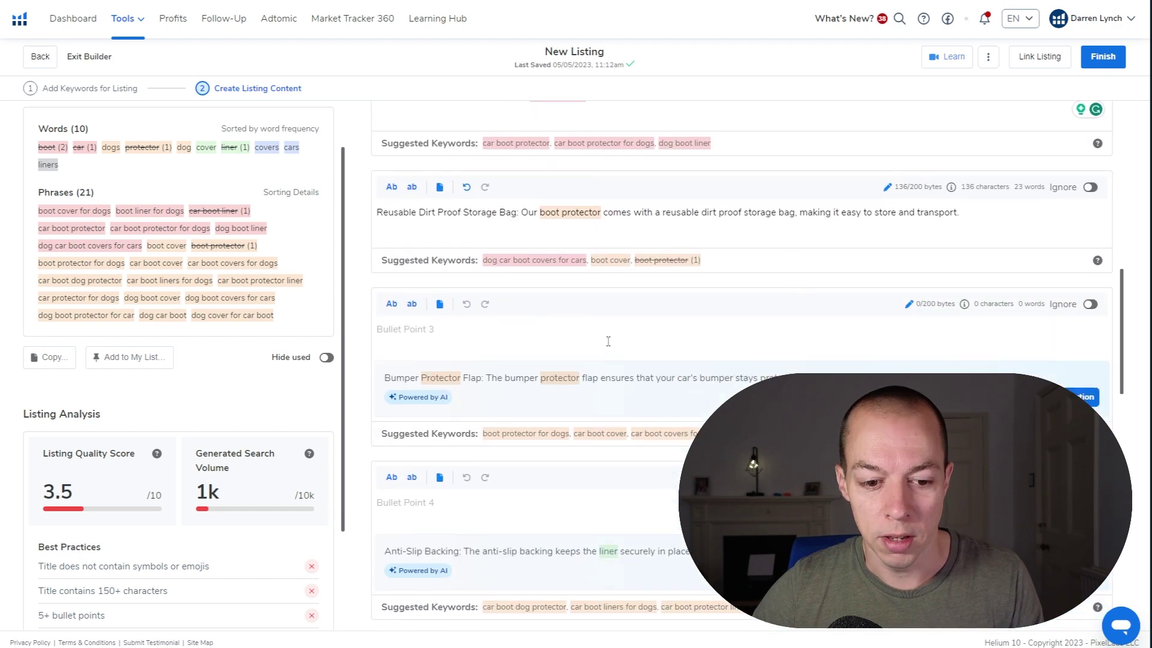
scroll(587, 312, "down", 1)
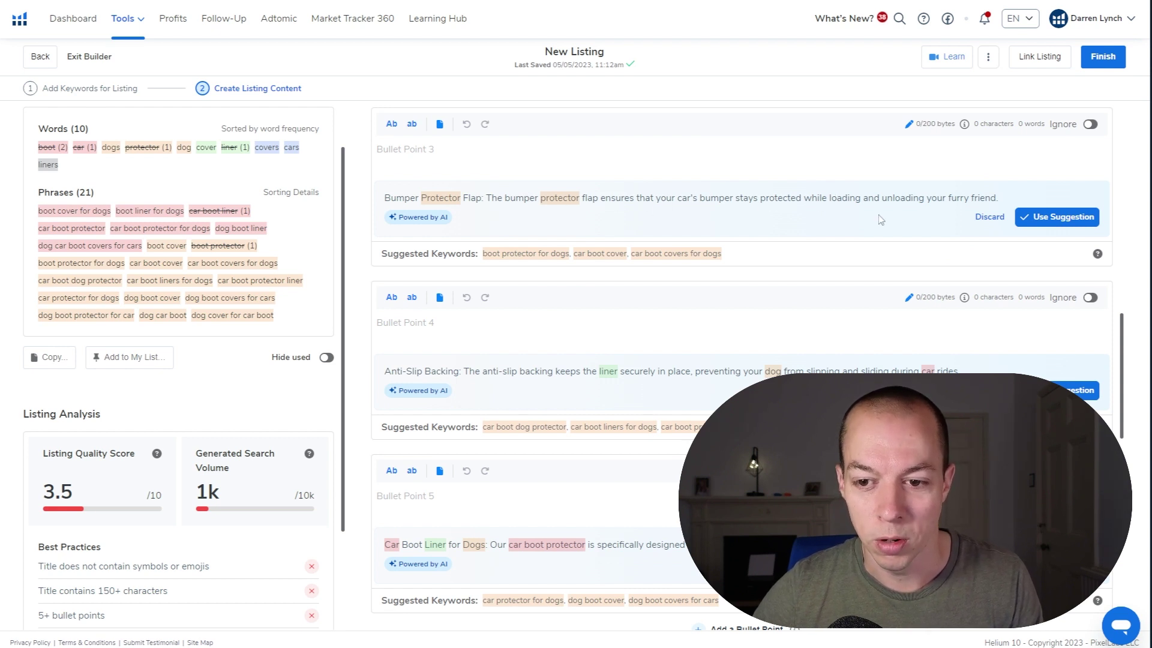
left_click(1043, 216)
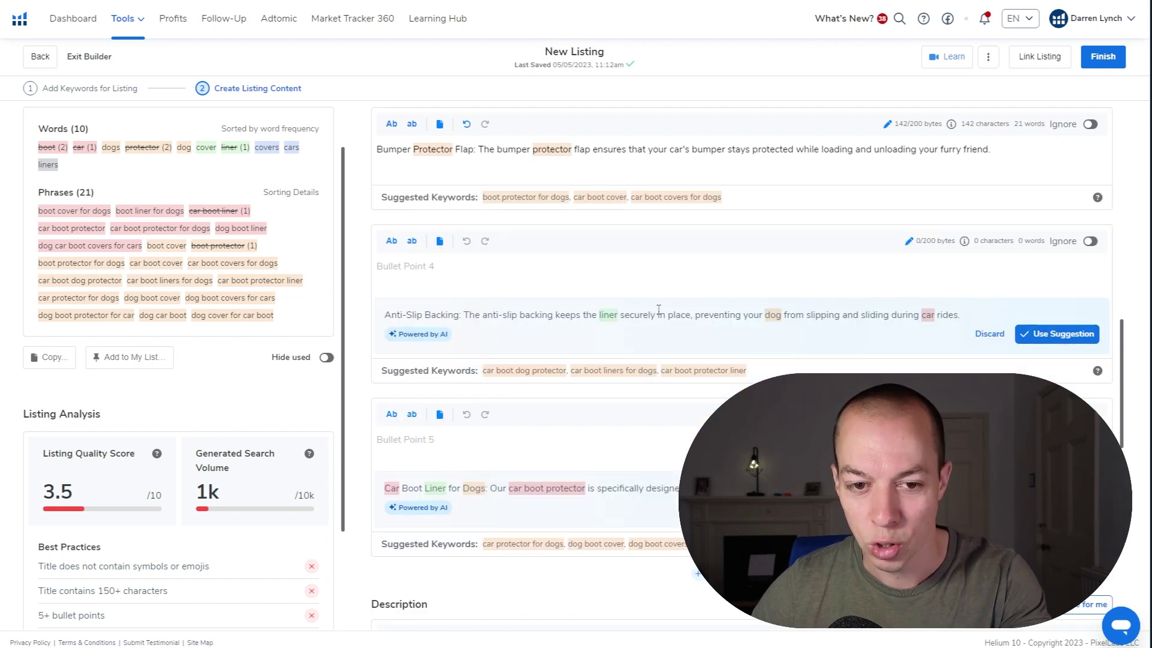
scroll(482, 357, "down", 1)
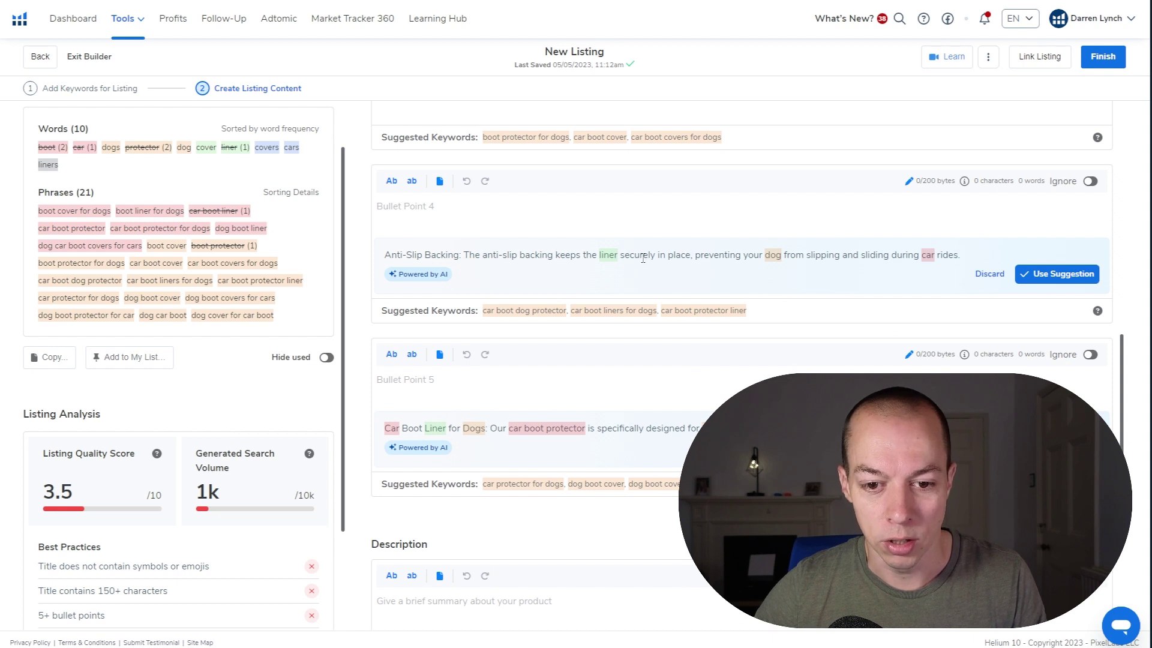
left_click(1038, 285)
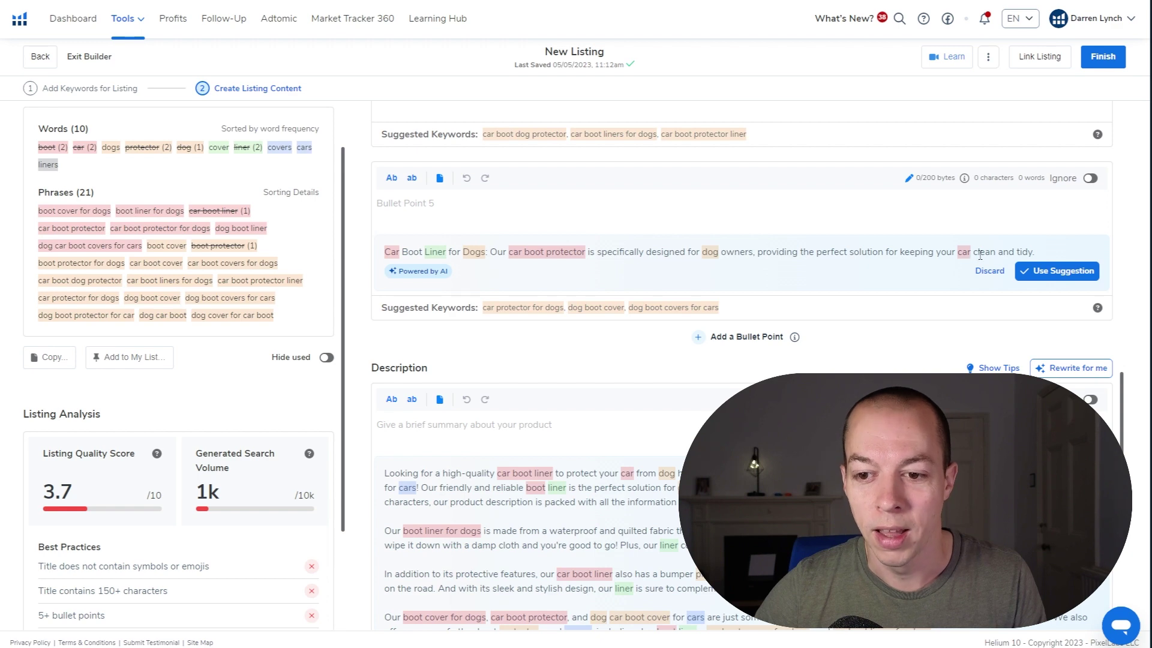
- Accept the AI text for Bullet Point 5 and the Description, raising the score to 7.3/10
left_click(1057, 271)
scroll(527, 258, "down", 3)
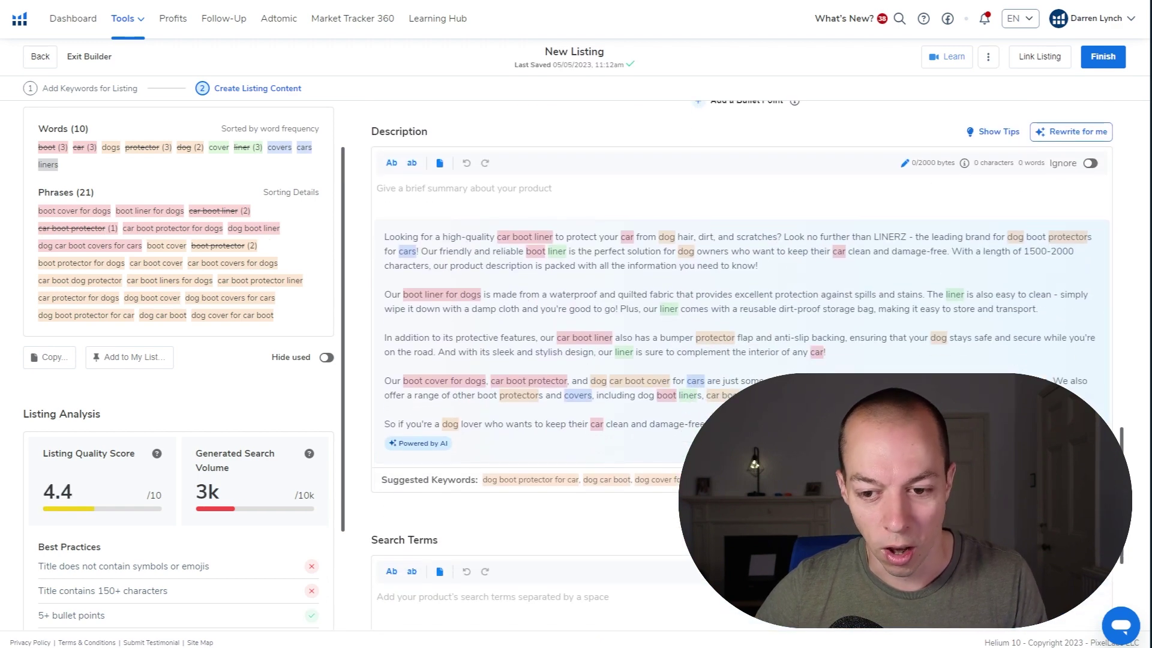
scroll(747, 364, "down", 1)
scroll(747, 364, "up", 2)
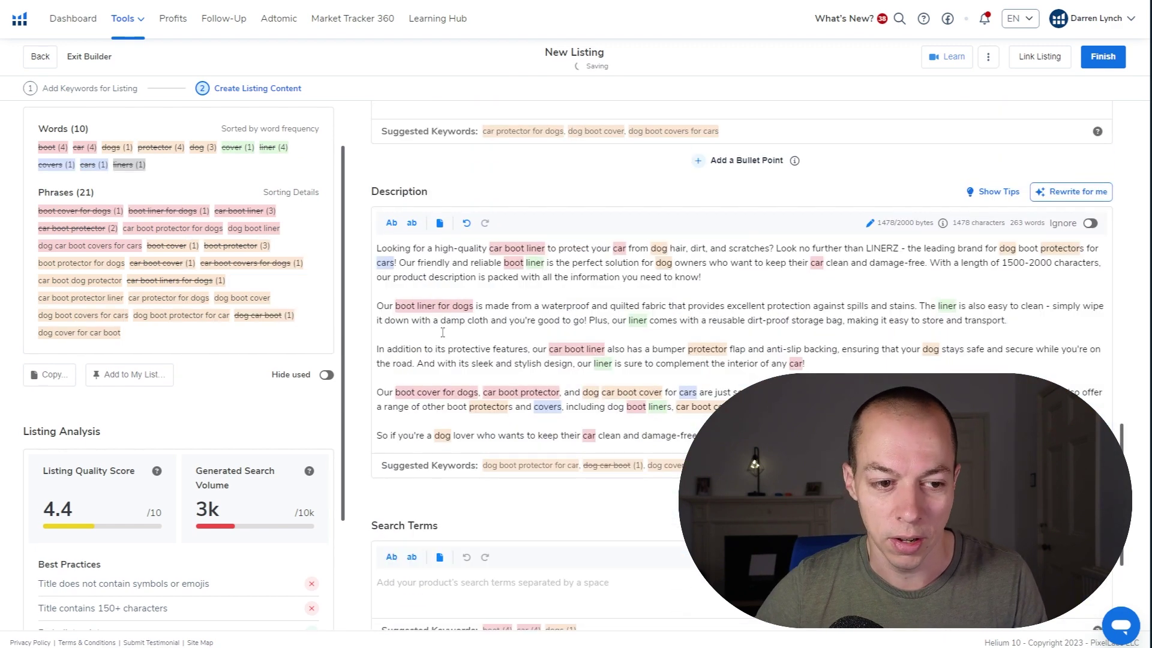
scroll(443, 332, "up", 1)
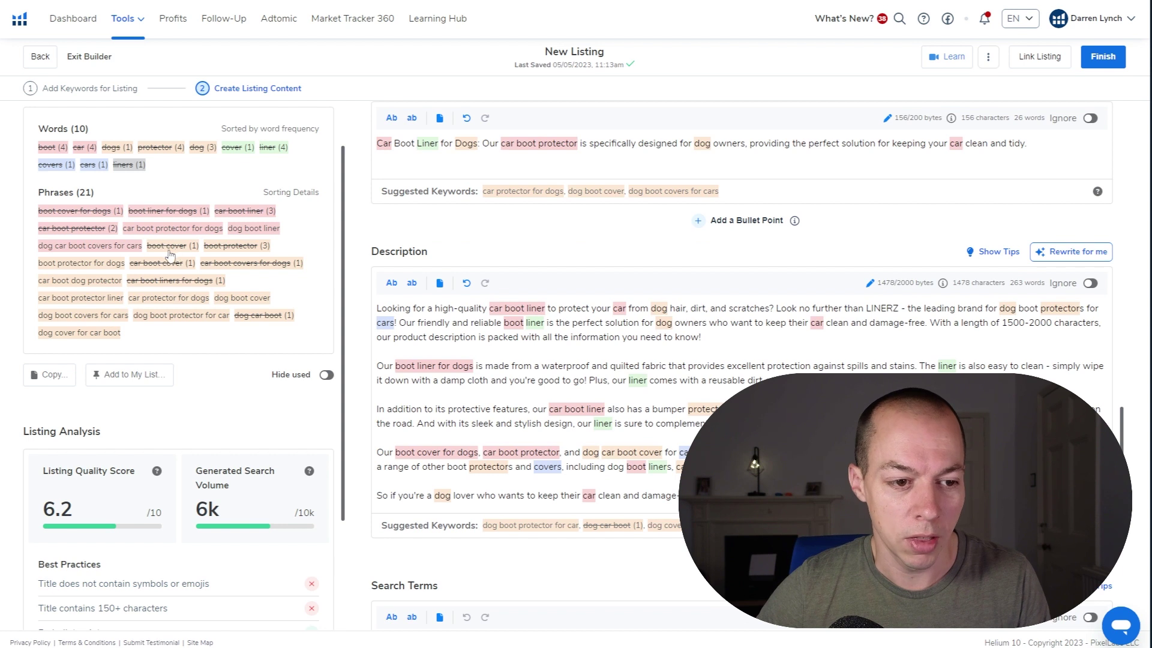
scroll(164, 237, "up", 1)
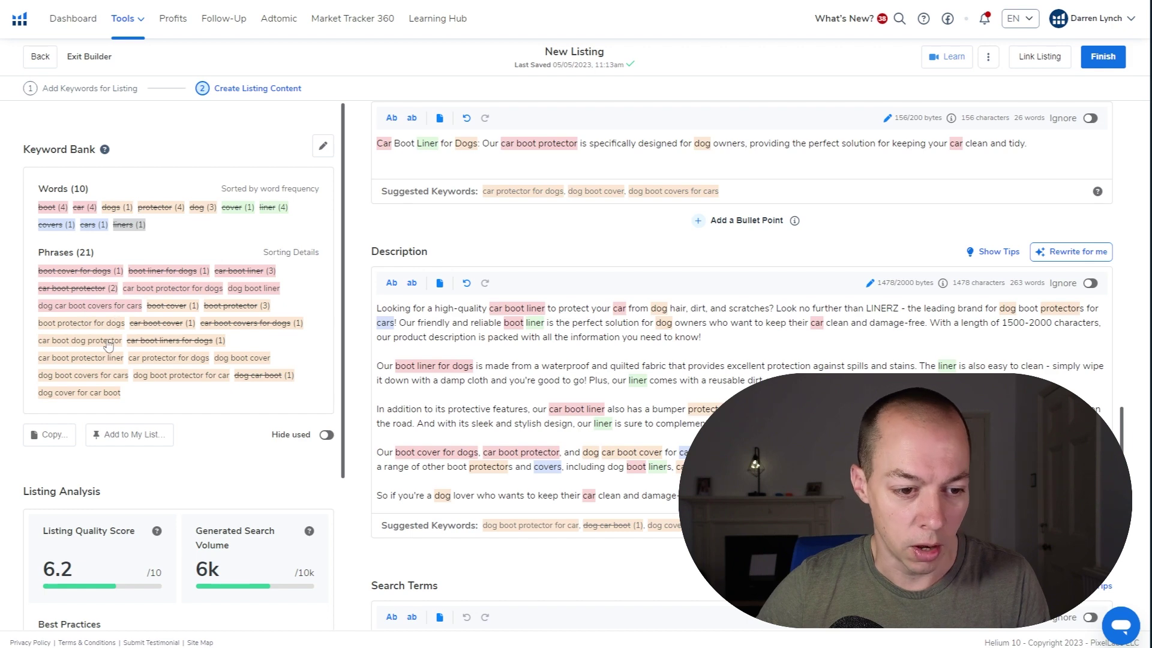
scroll(690, 430, "up", 7)
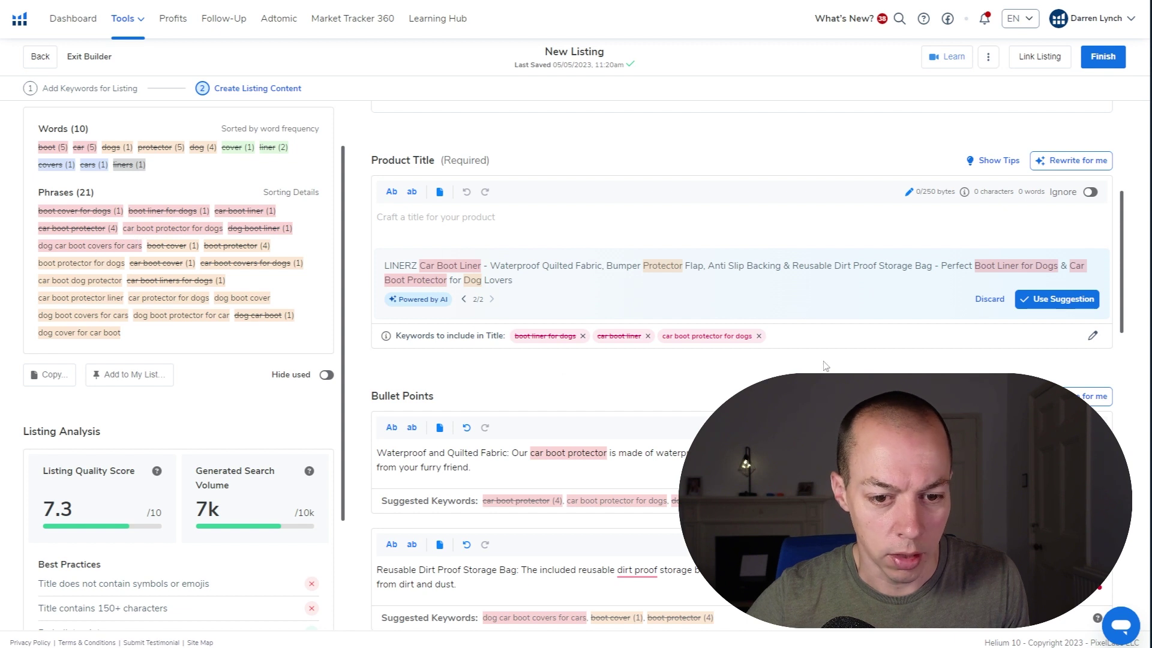
- Review the title keyword list, then request a third AI title suggestion
left_click(1092, 335)
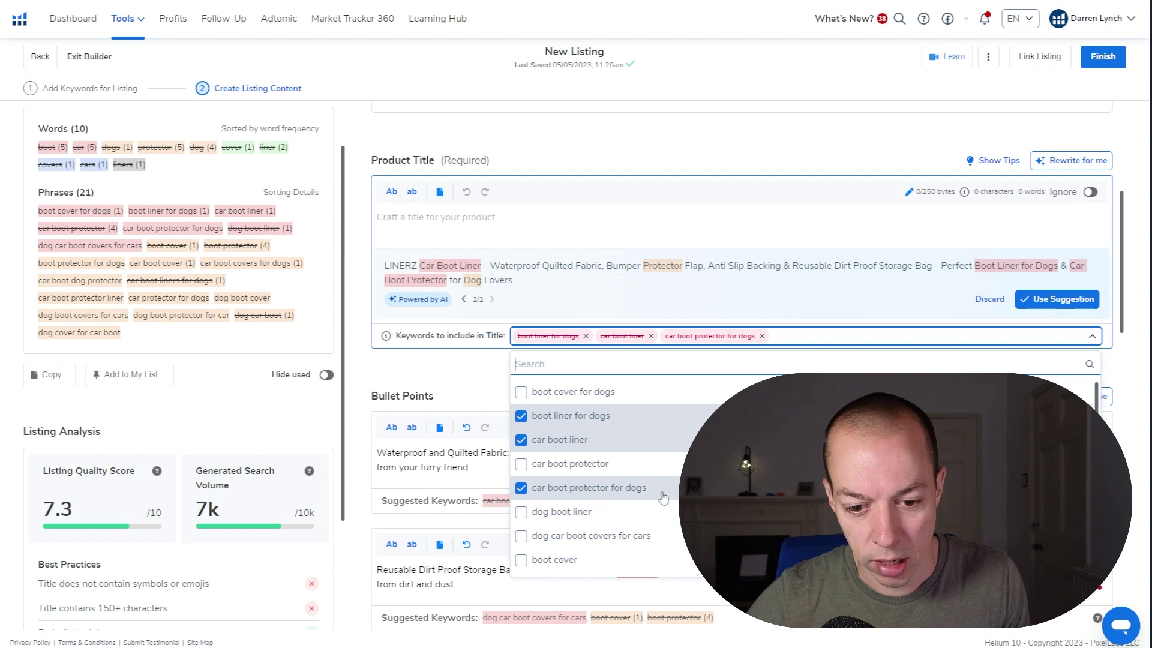
left_click(881, 316)
left_click(1059, 168)
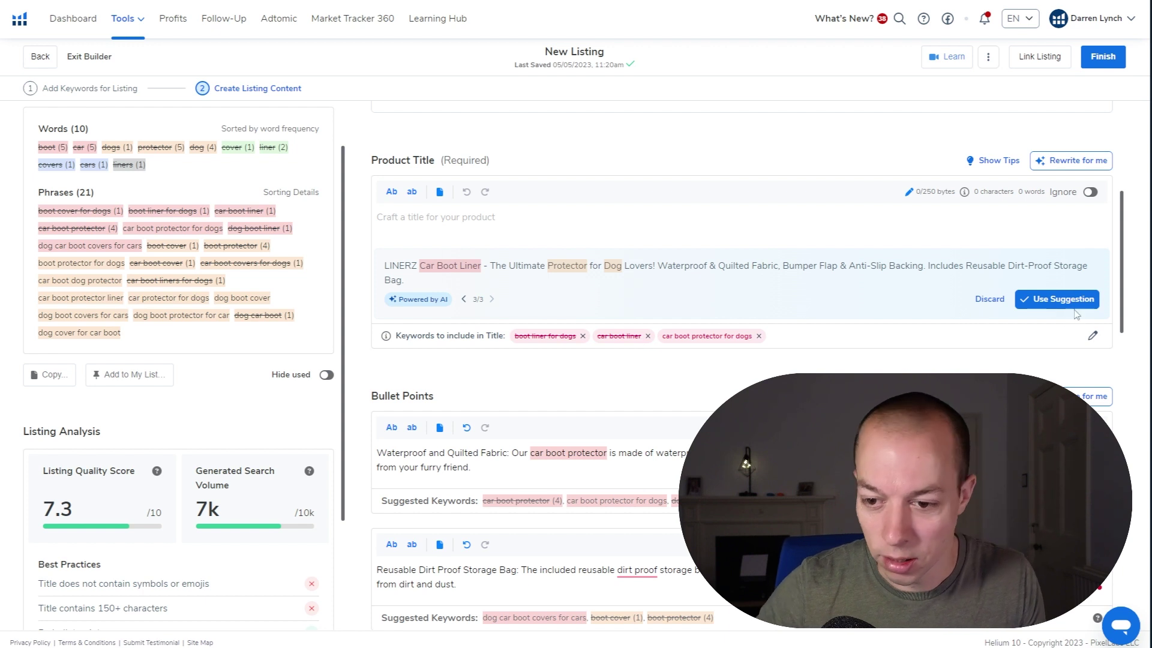
- Use the new AI title, editing it to read 'The Ultimate Car Boot Protector for Dogs!'
left_click(1057, 299)
left_click(550, 223)
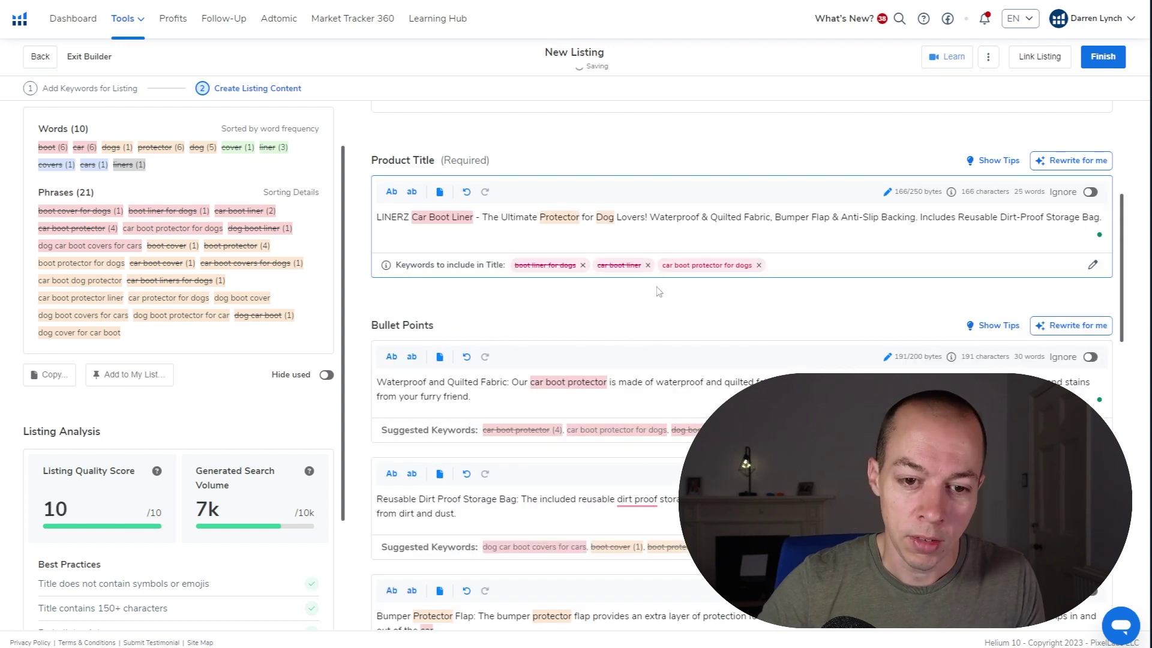
type("Car Boot")
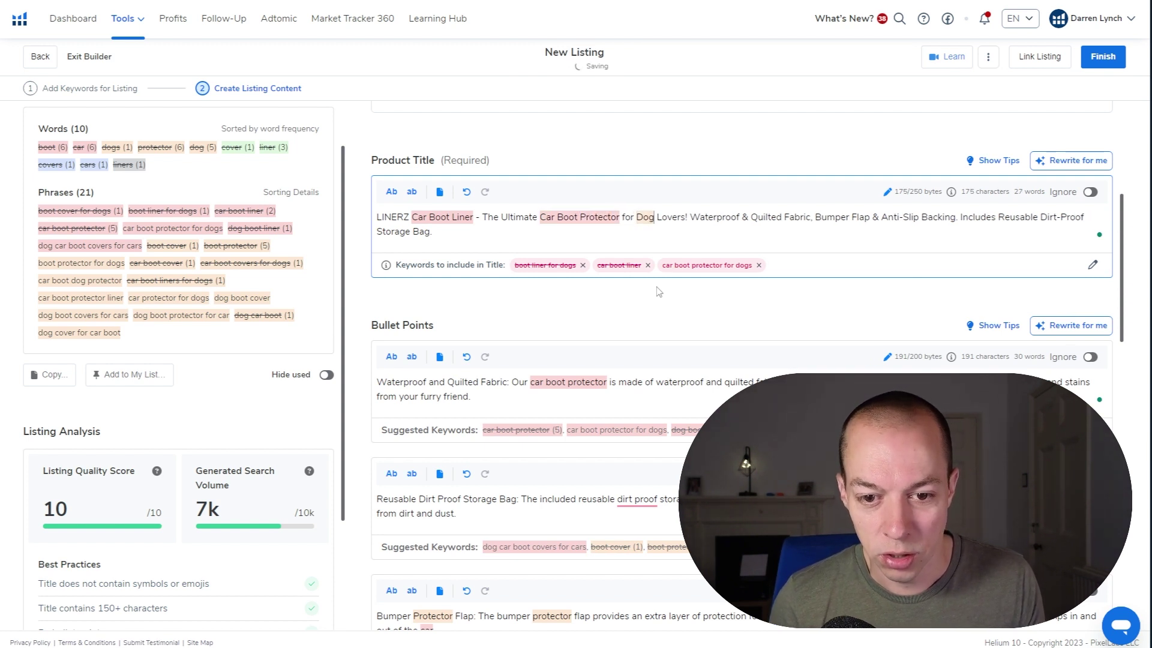
type("s")
key("Delete")
key("Delete")
key("Delete")
key("Delete")
key("Delete")
key("Delete")
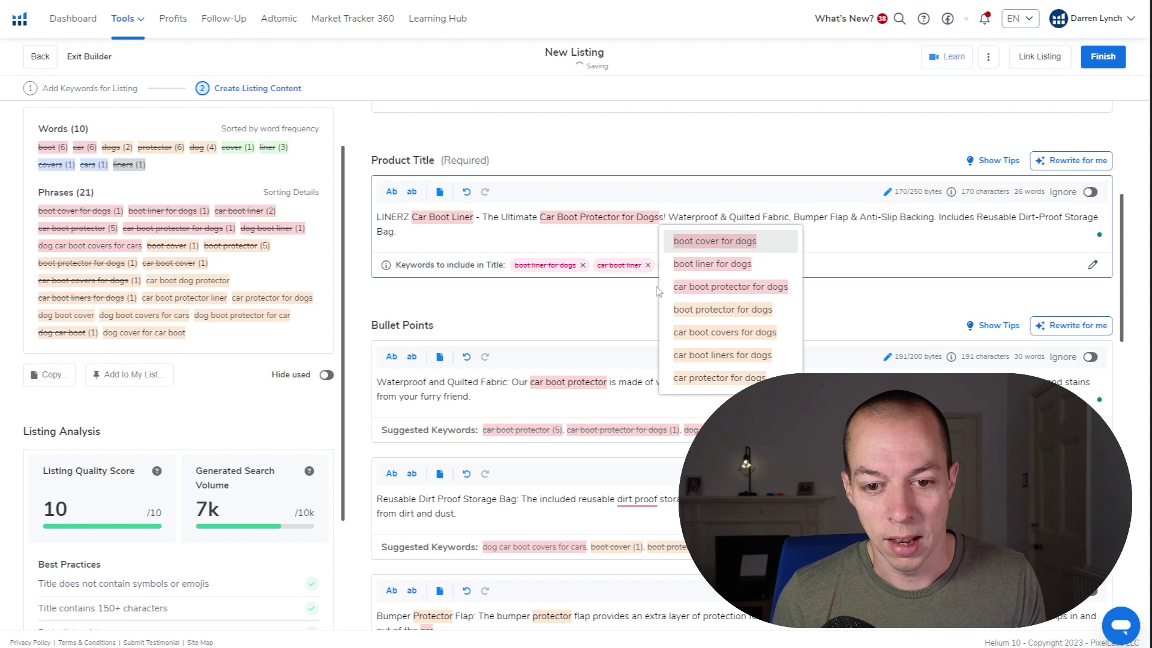
key("BackSpace")
left_click(730, 287)
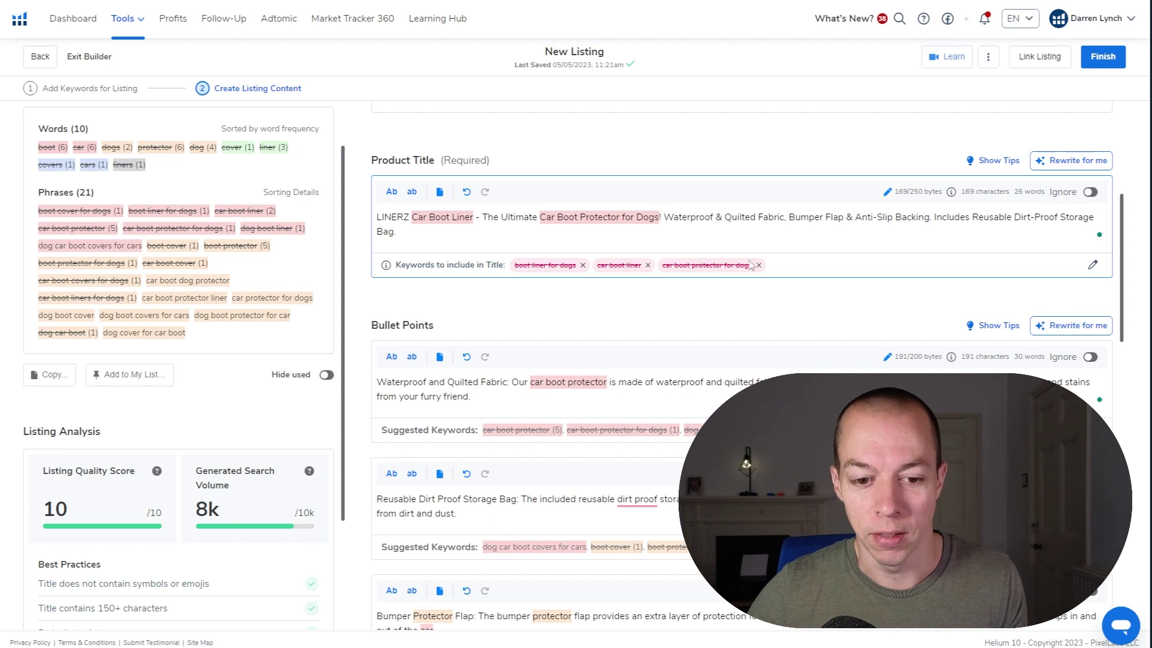
- Scroll down past the finished bullets and the Best Practices checklist to the Pricing page
scroll(745, 303, "down", 5)
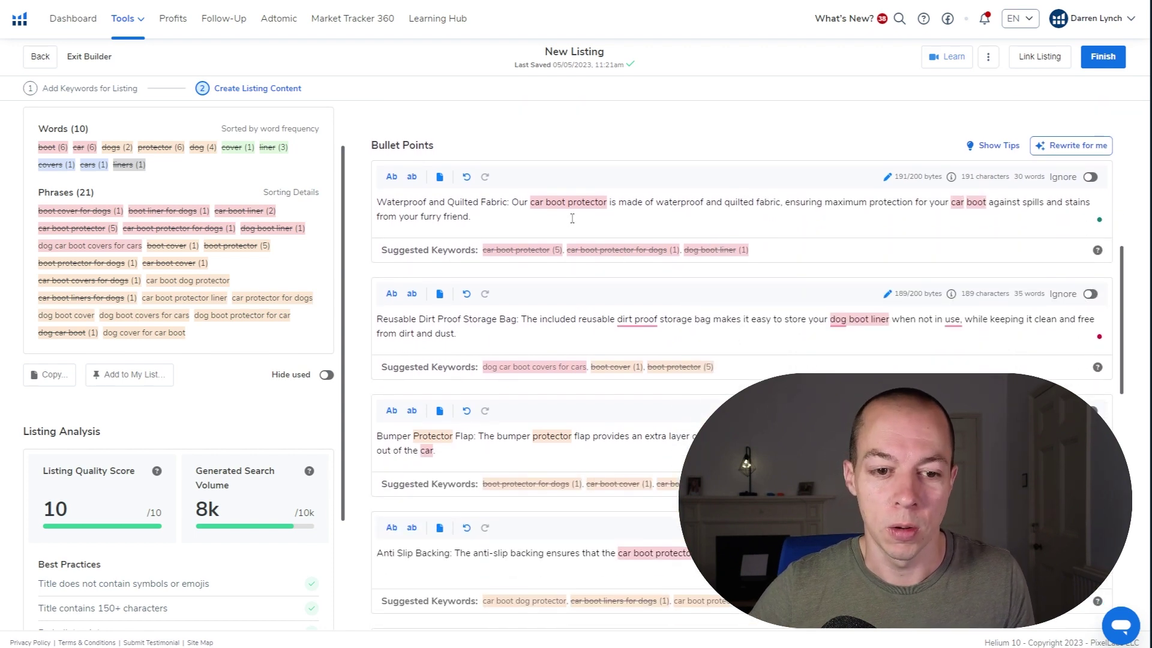
scroll(559, 264, "down", 2)
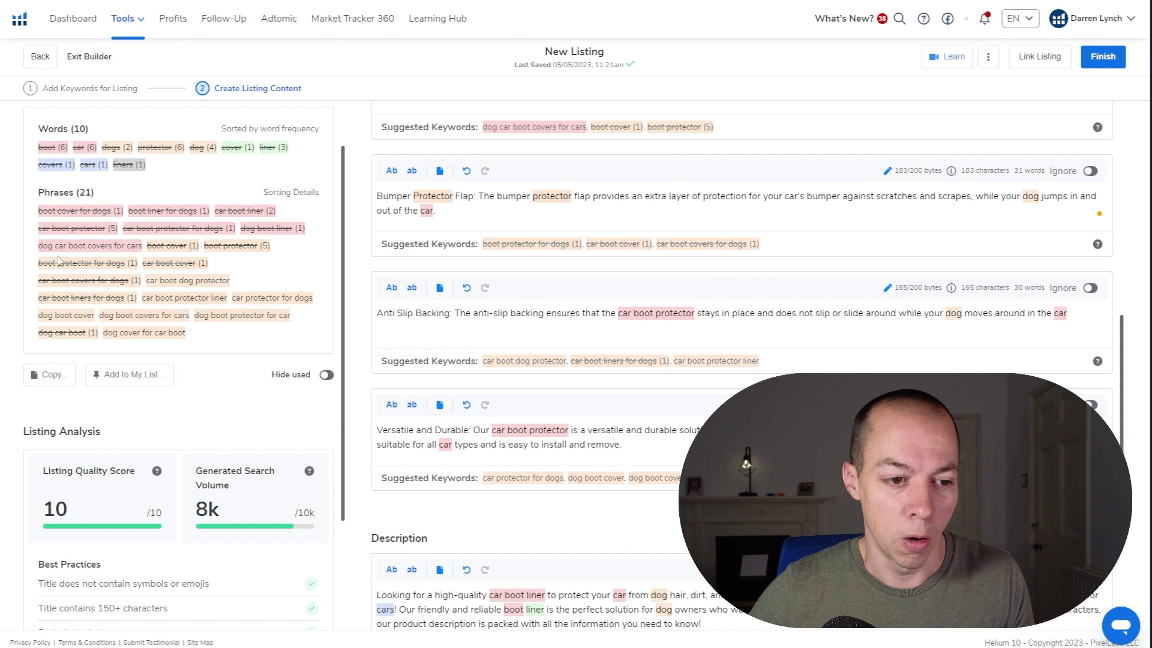
scroll(244, 273, "down", 3)
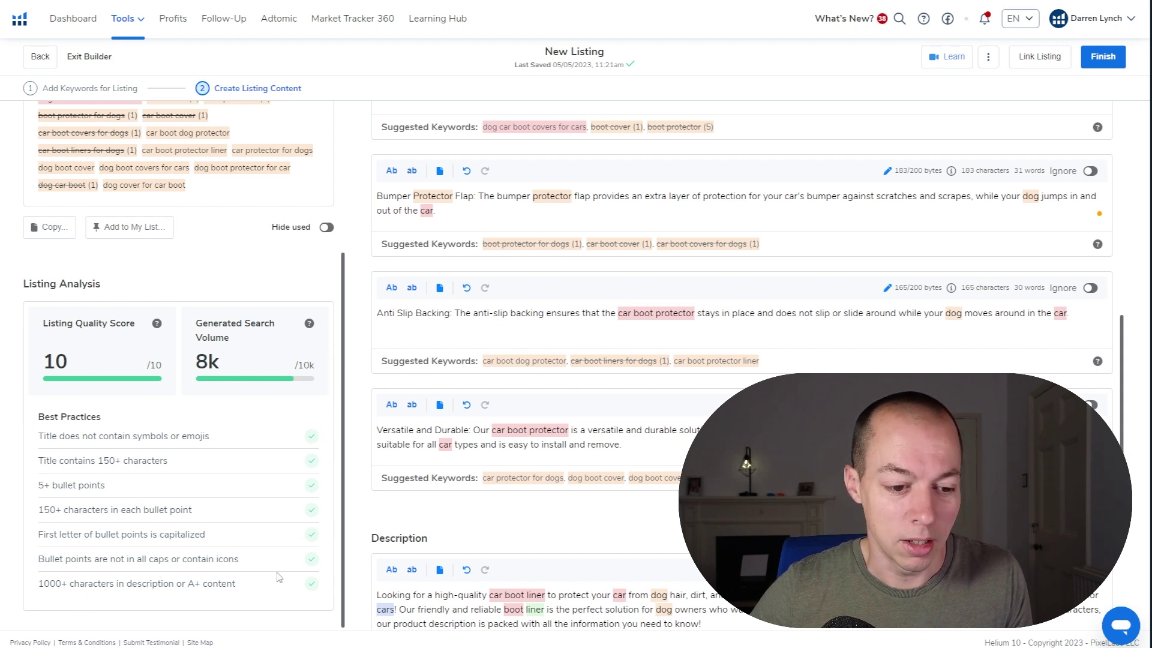
scroll(707, 418, "down", 10)
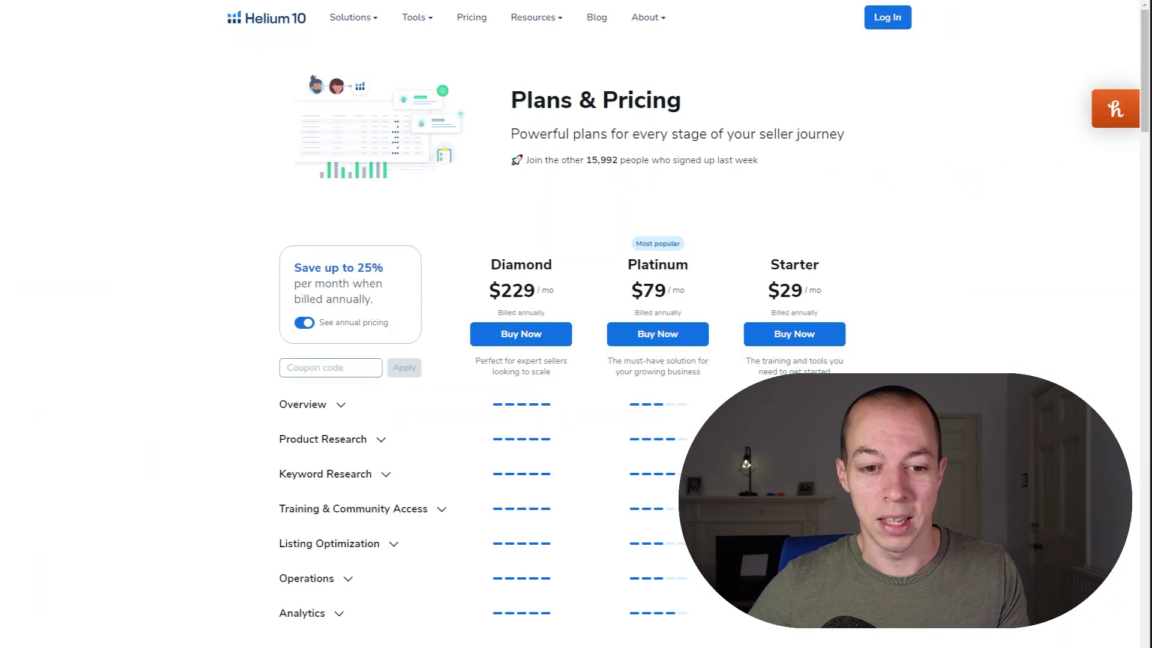
- Apply coupon code FBAELITE20 for 20% off, bringing Diamond to $207 and Platinum to $72
left_click(342, 366)
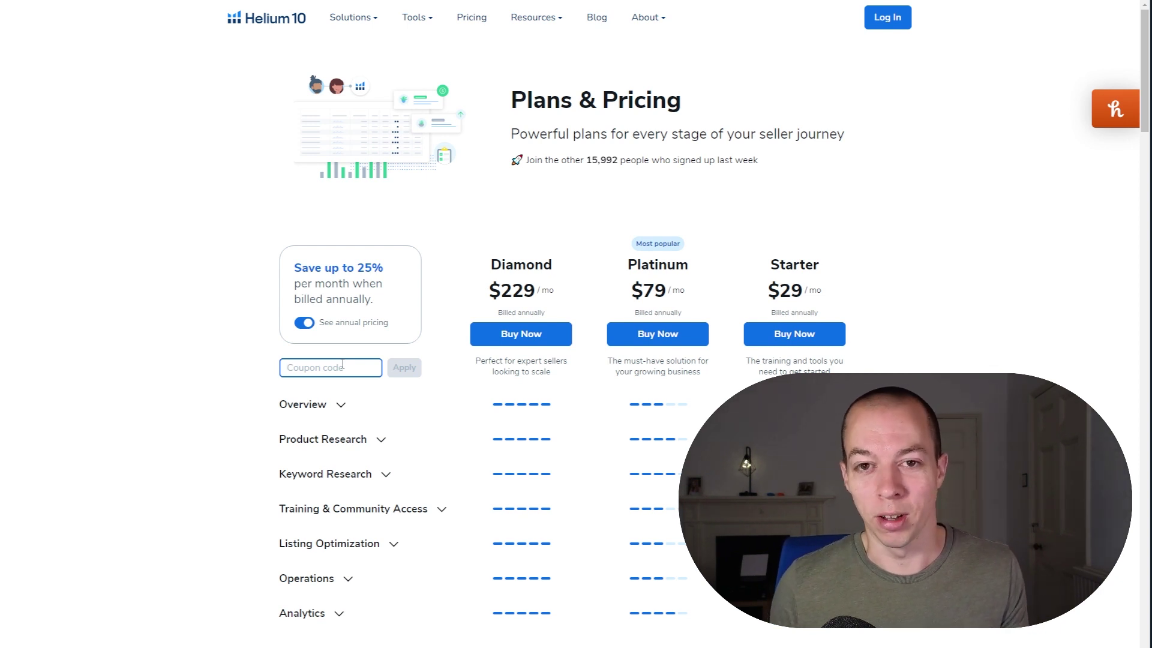
type("F")
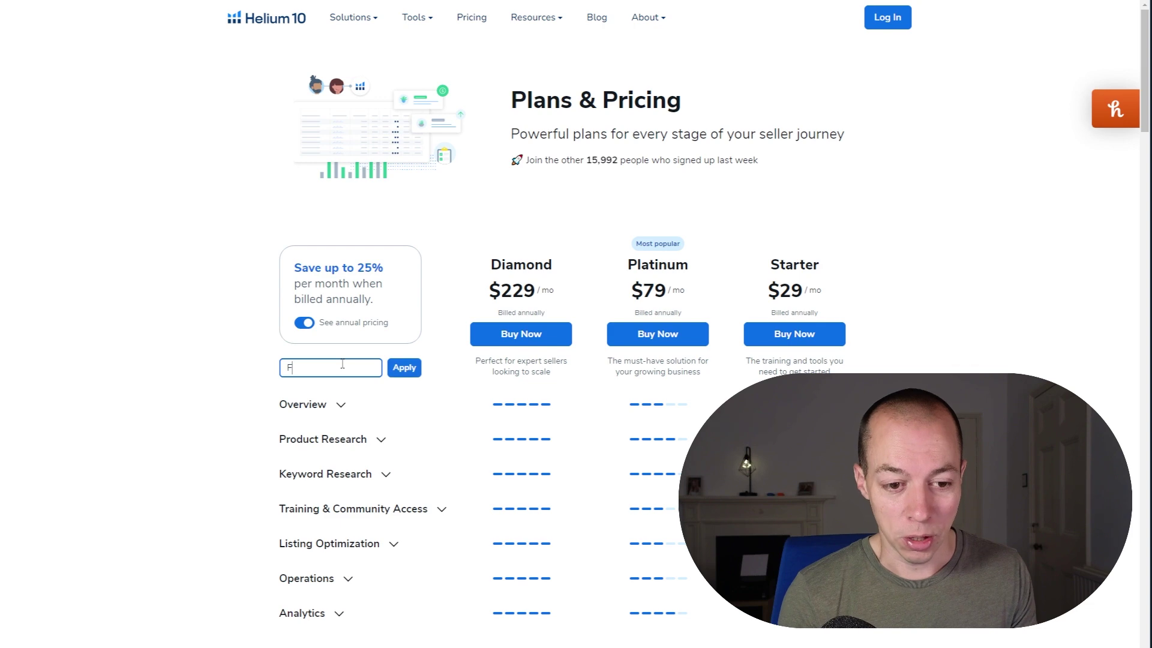
type("BAELITE20")
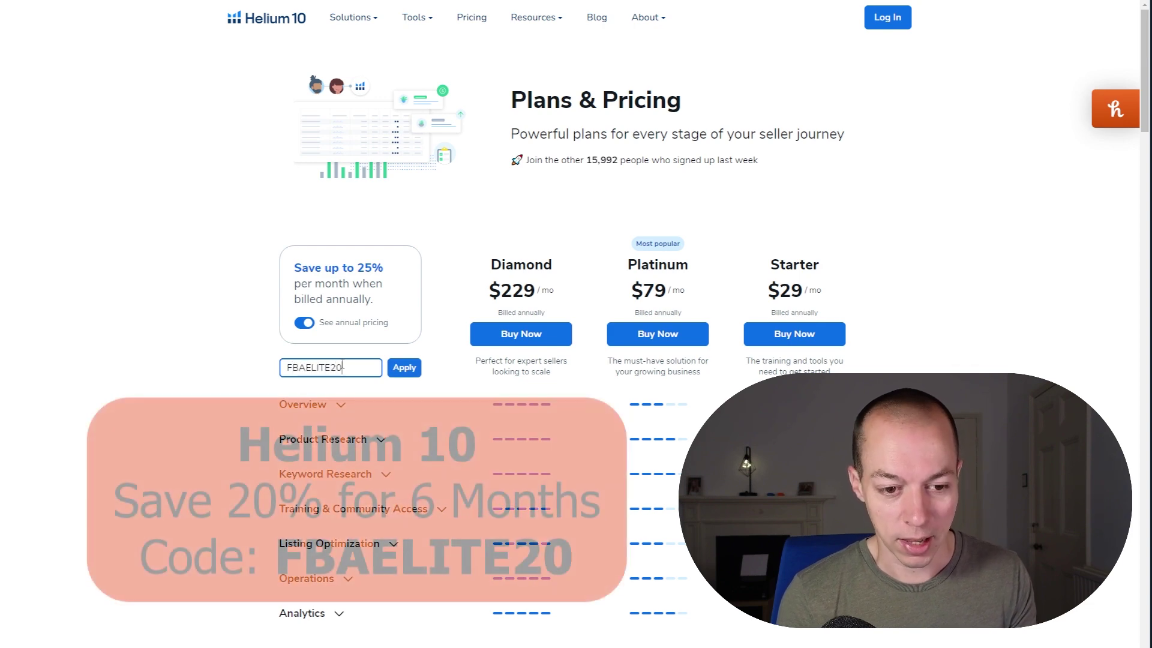
left_click(404, 368)
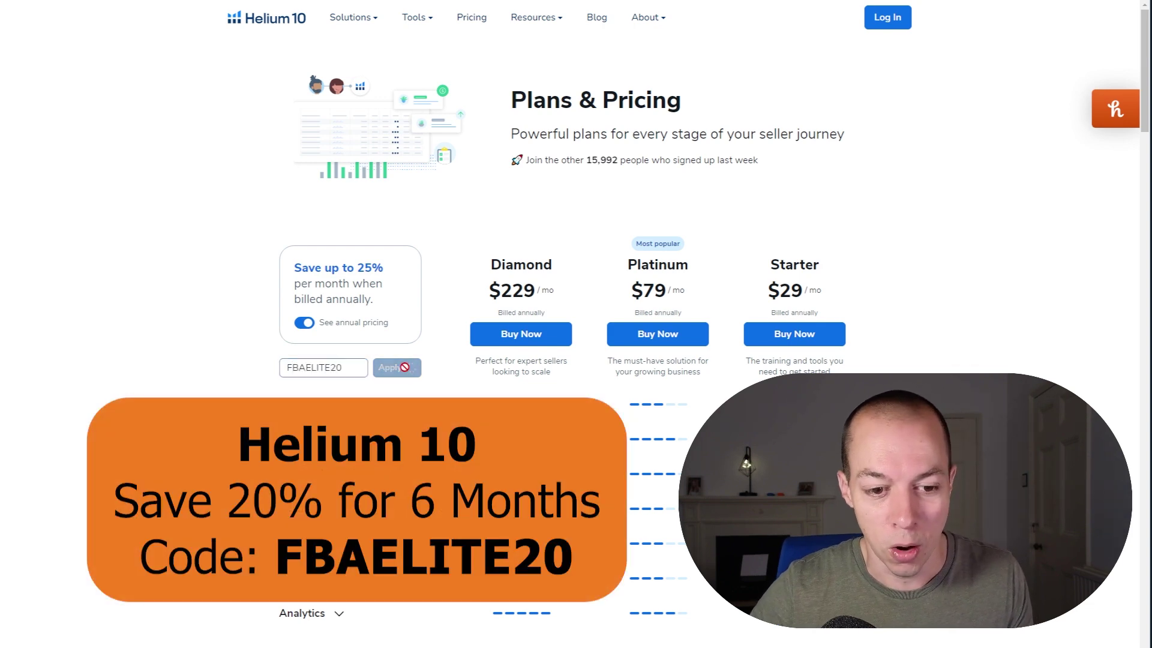